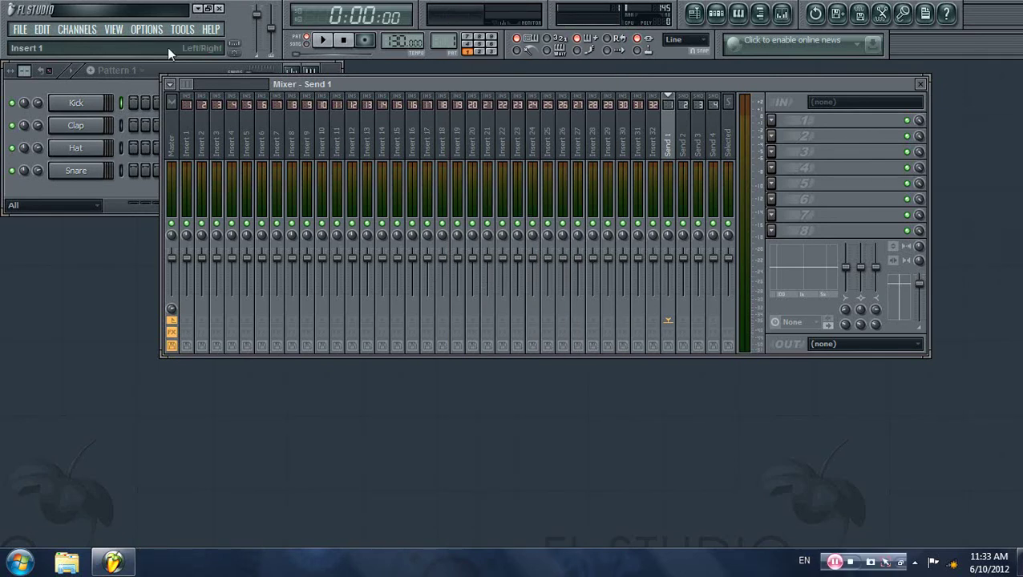
- Switch the audio driver to ASIO4ALL v2 in the Audio settings
{"action": "left_click", "coordinate": [146, 31]}
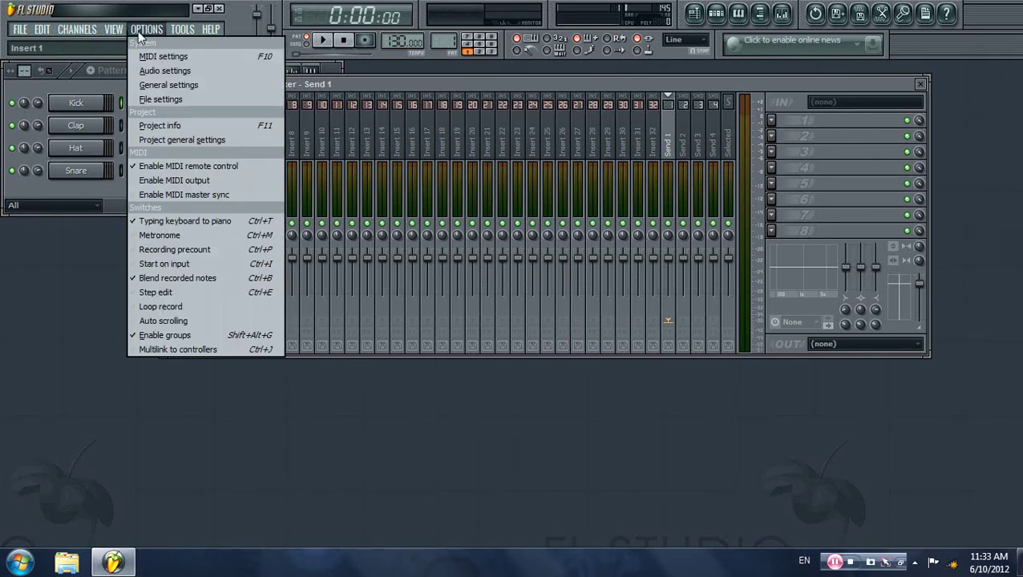
{"action": "left_click", "coordinate": [165, 71]}
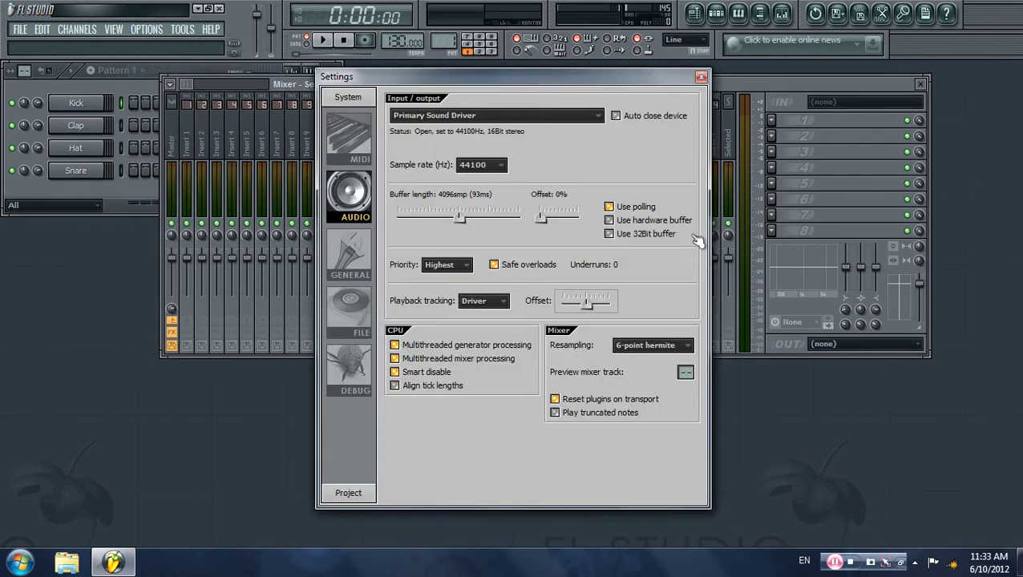
{"action": "left_click", "coordinate": [538, 117]}
{"action": "left_click", "coordinate": [536, 181]}
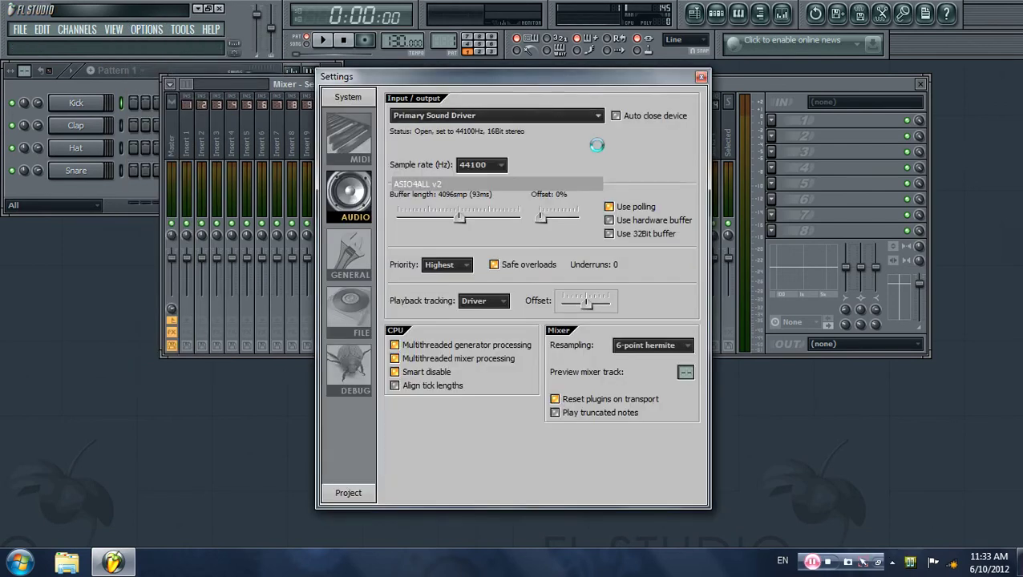
{"action": "left_click", "coordinate": [701, 79]}
- Set Send 1's mixer input to Not Connected 1 - Not Connected 2
{"action": "left_click", "coordinate": [883, 102]}
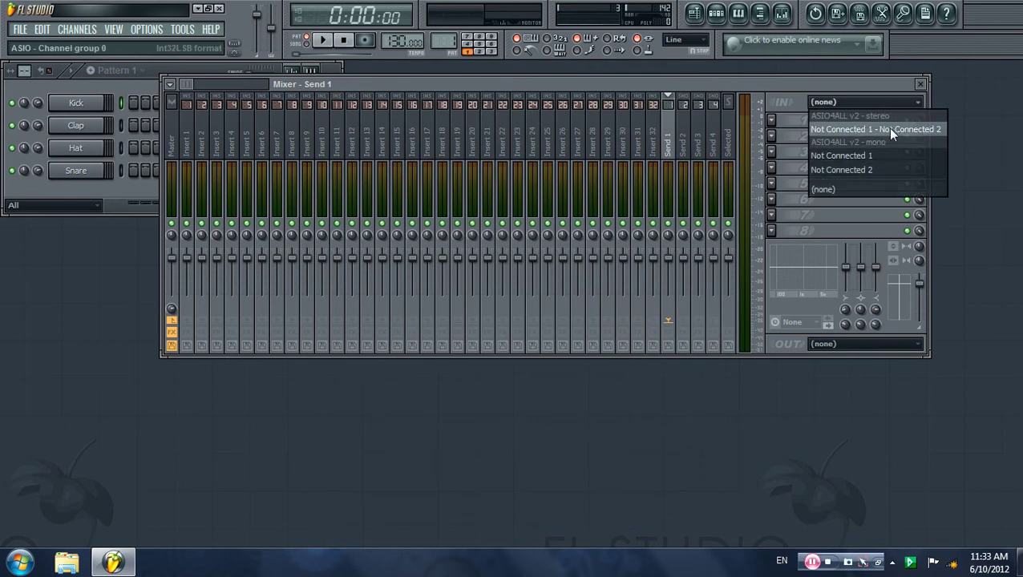
{"action": "left_click", "coordinate": [889, 128]}
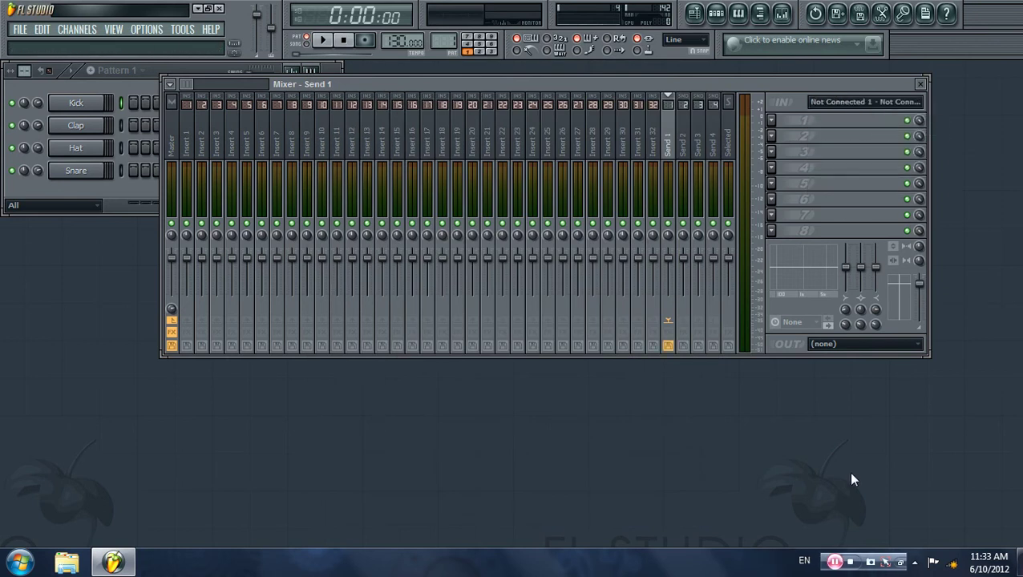
{"action": "left_click", "coordinate": [915, 562]}
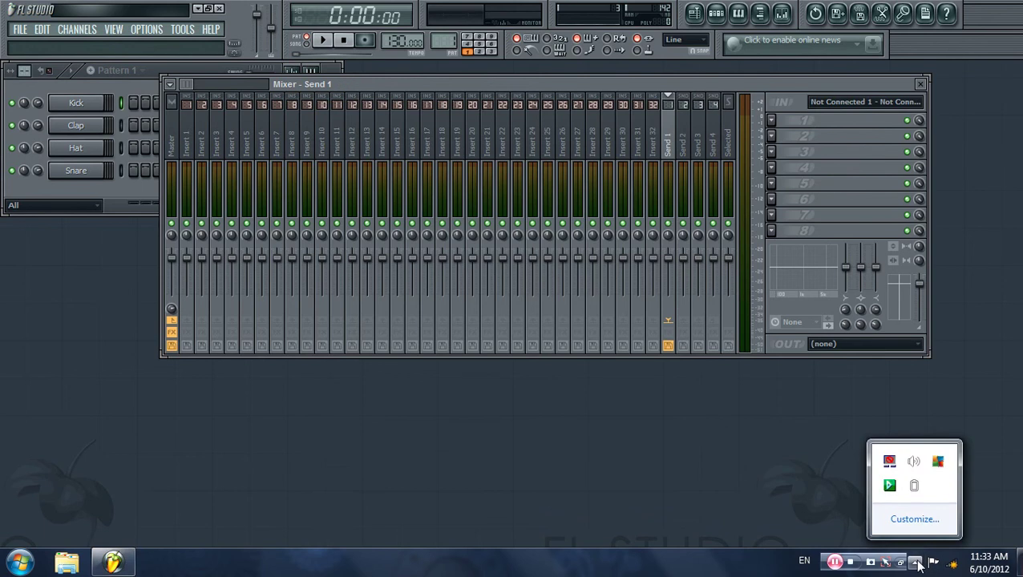
{"action": "left_click", "coordinate": [915, 562]}
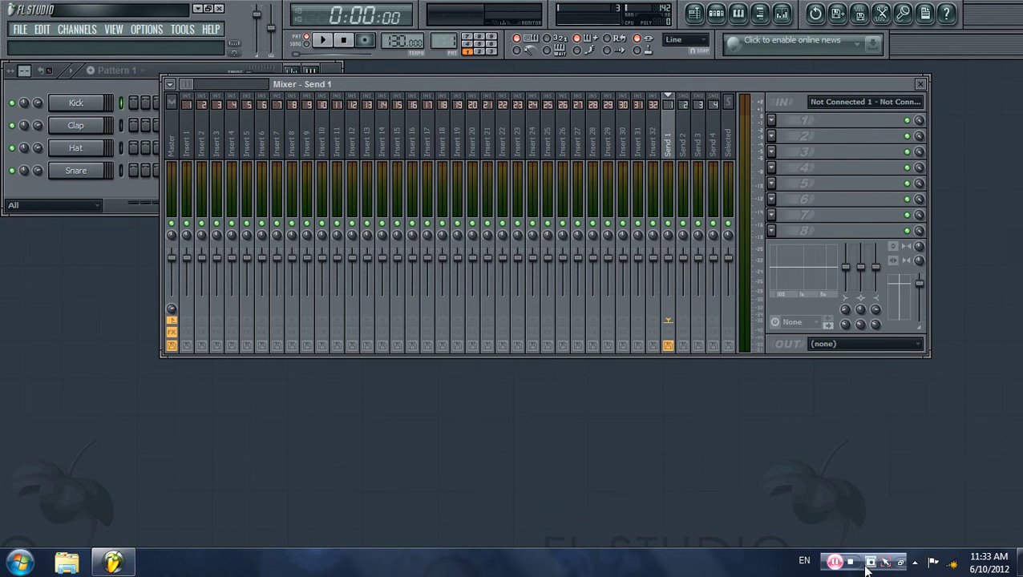
- Load Fruity Limiter into Send 1's first FX slot with the Noise gate preset
{"action": "left_click", "coordinate": [772, 119]}
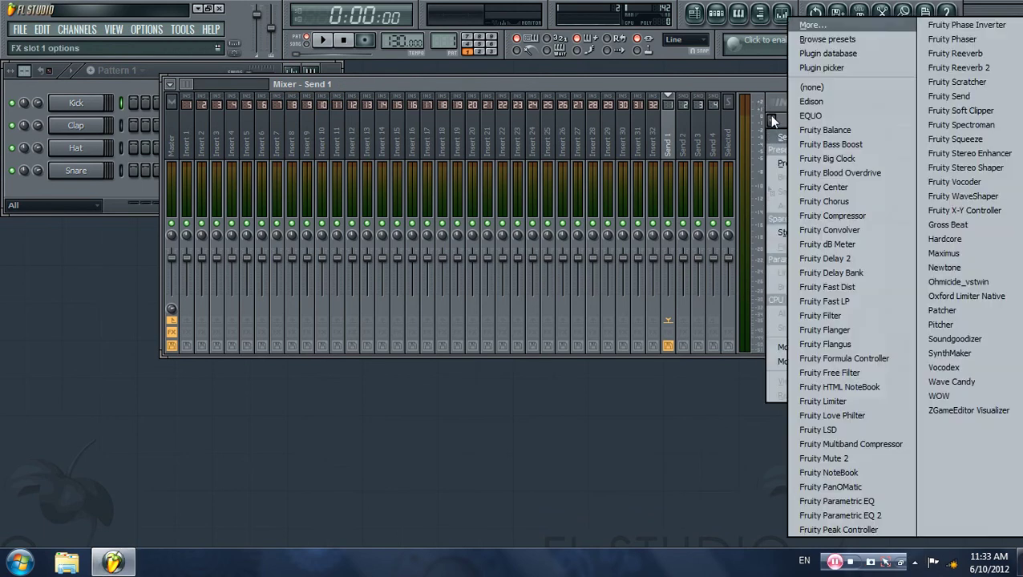
{"action": "left_click", "coordinate": [836, 399]}
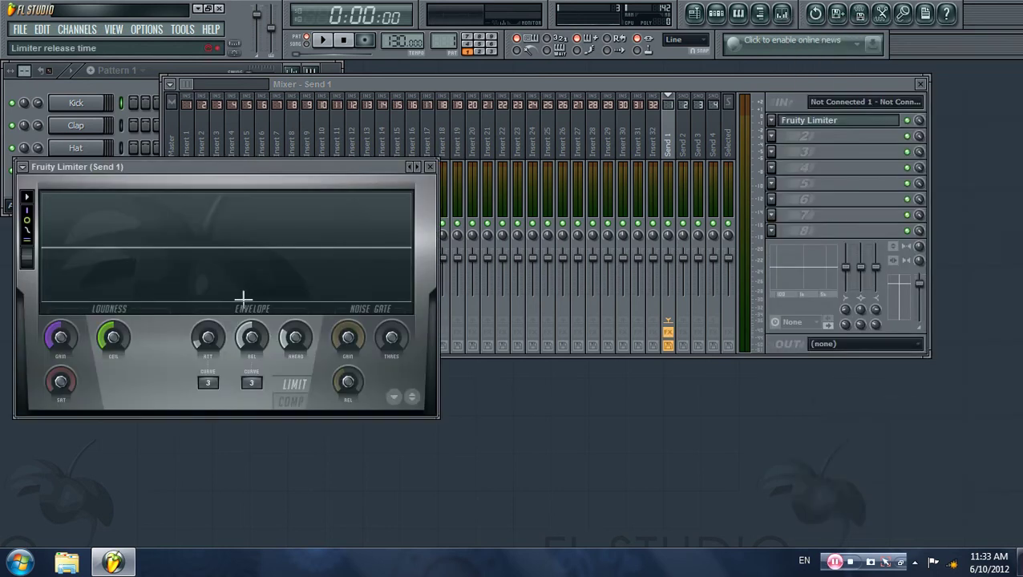
{"action": "left_click", "coordinate": [23, 167]}
{"action": "mouse_move", "coordinate": [58, 210]}
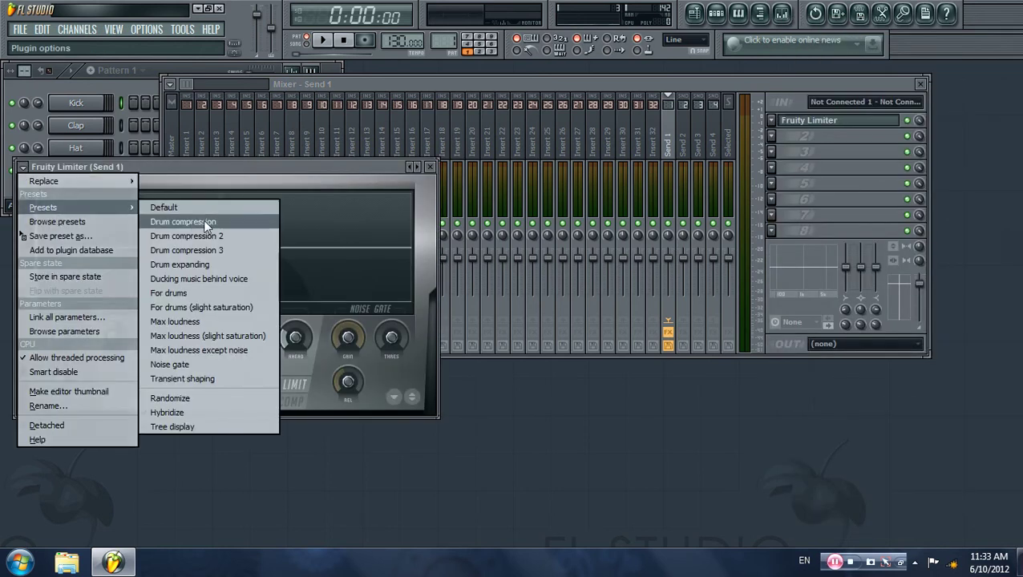
{"action": "left_click", "coordinate": [215, 366]}
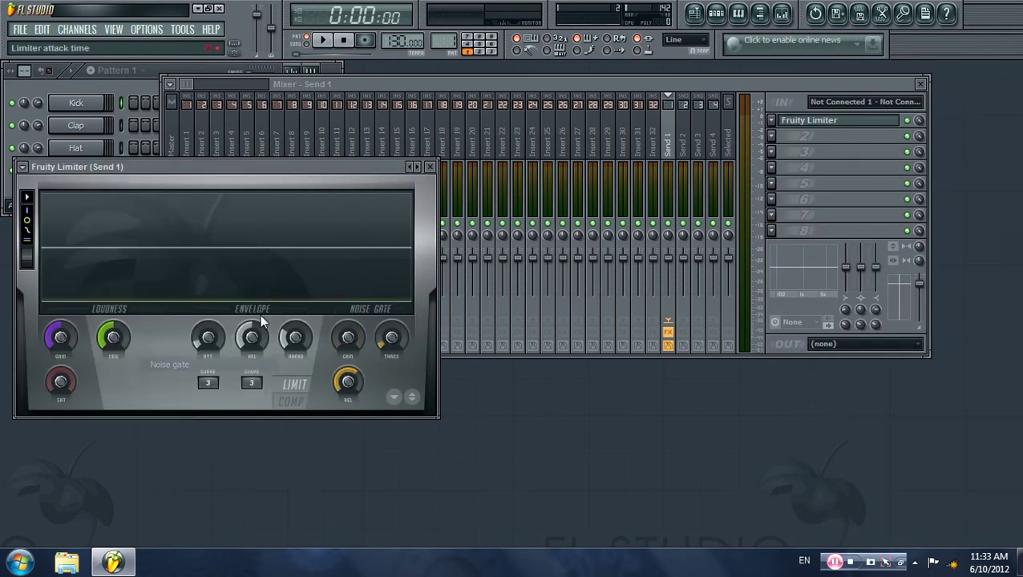
- Load Edison into Send 1's second effect slot
{"action": "left_click", "coordinate": [432, 167]}
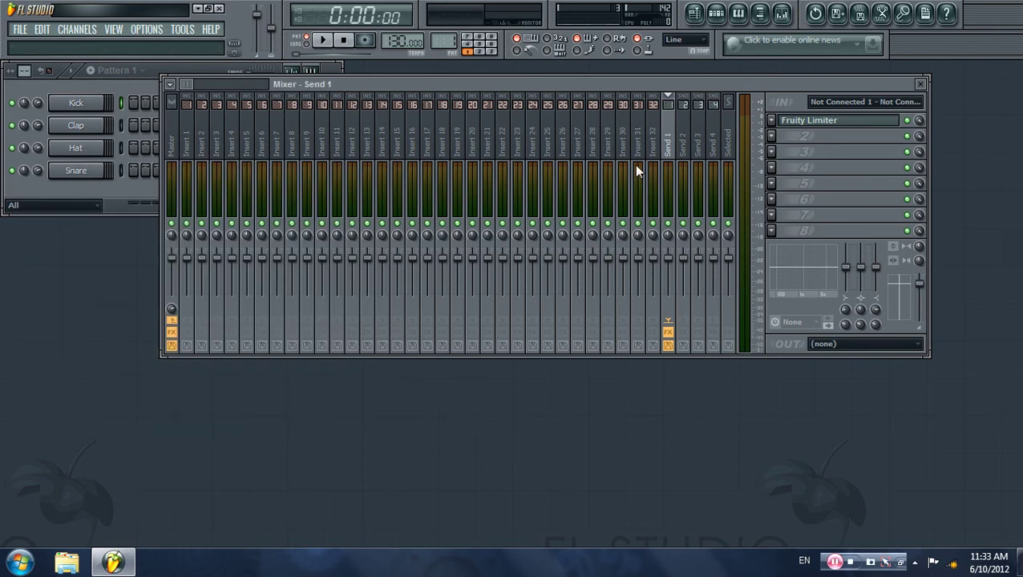
{"action": "left_click", "coordinate": [772, 137]}
{"action": "left_click", "coordinate": [829, 100]}
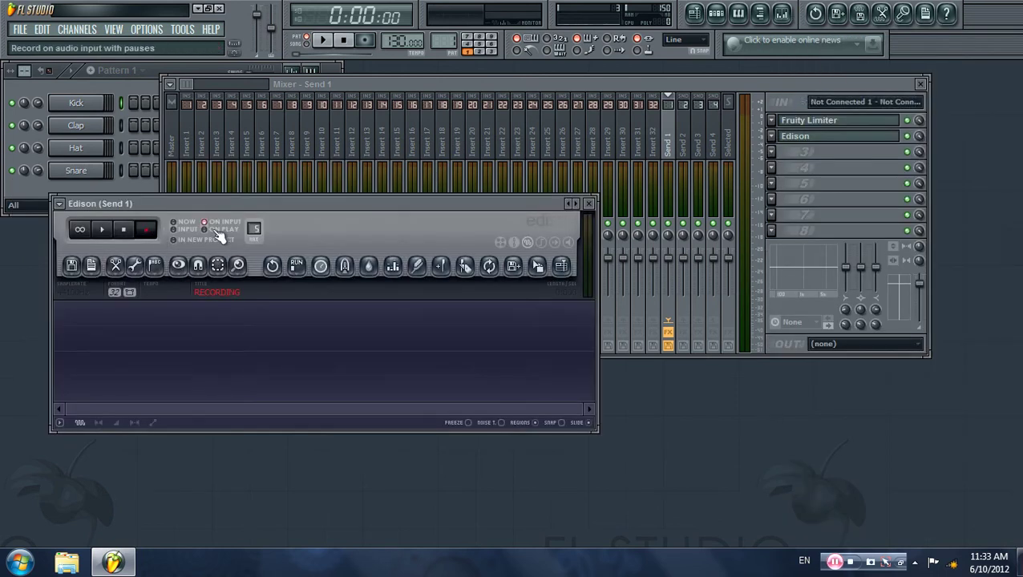
- Move the Kick channel settings aside and set Insert 1's input to Not Connected 1 - Not Connected 2
{"action": "left_click", "coordinate": [97, 106]}
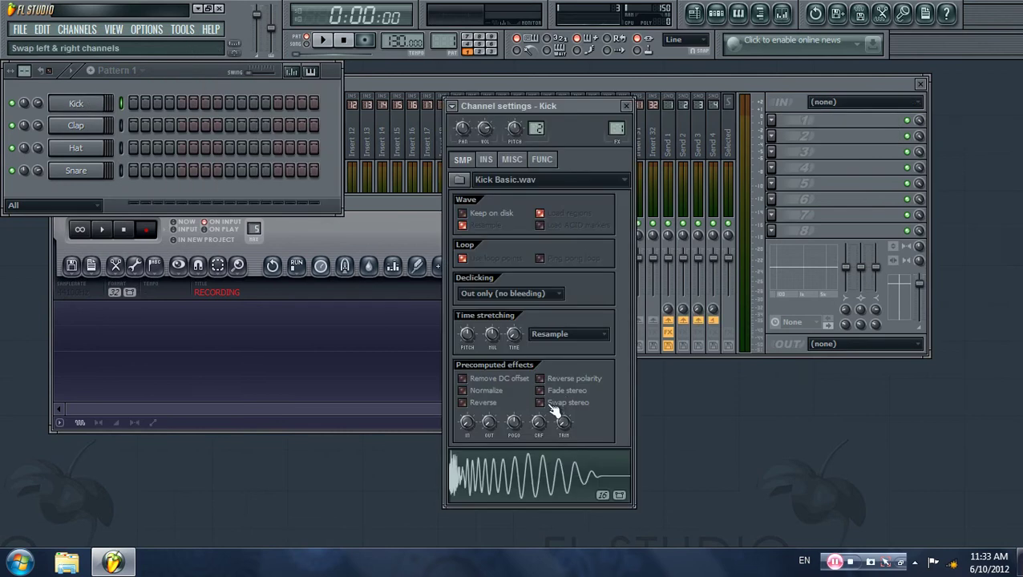
{"action": "left_click_drag", "start_coordinate": [535, 107], "coordinate": [694, 147]}
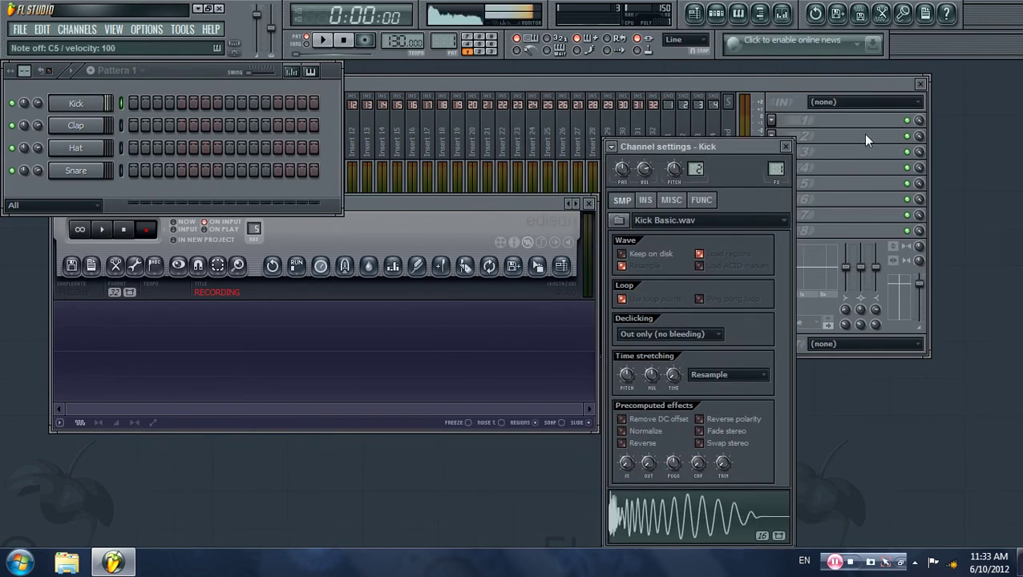
{"action": "left_click", "coordinate": [824, 94]}
{"action": "left_click", "coordinate": [836, 103]}
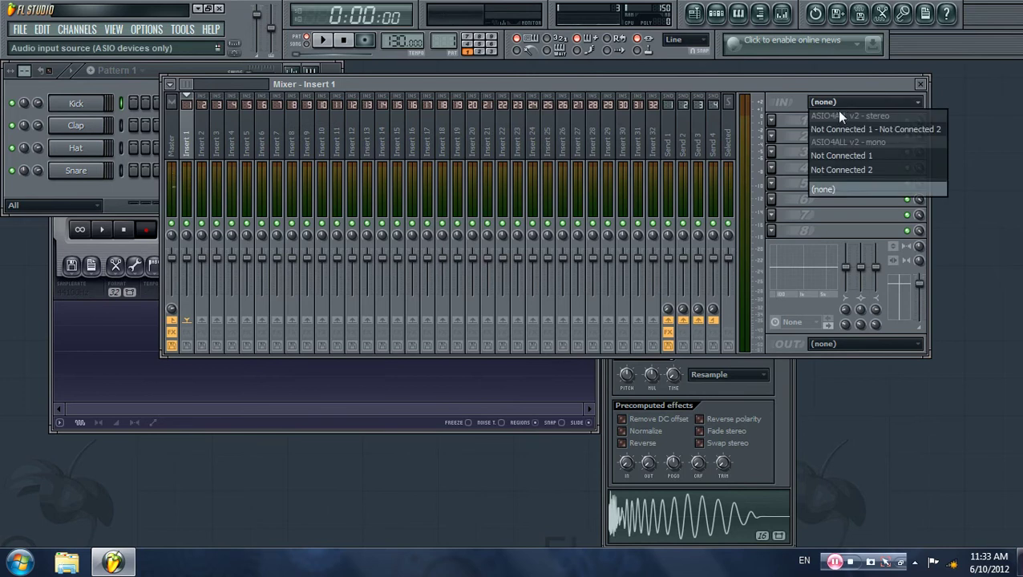
{"action": "left_click", "coordinate": [838, 126]}
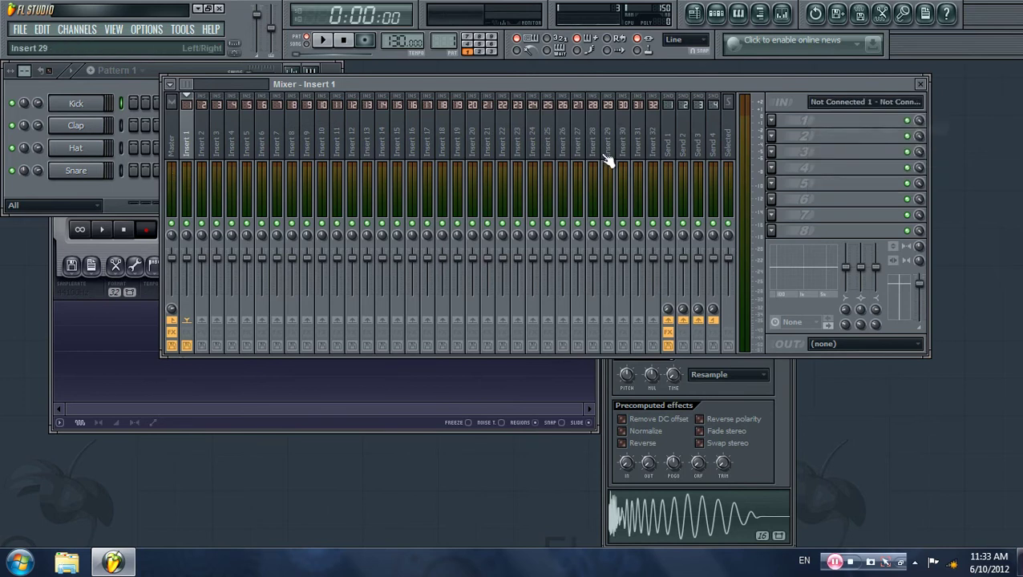
- Select the Master track and open its Fruity Limiter window
{"action": "left_click", "coordinate": [171, 138]}
{"action": "left_click", "coordinate": [741, 512]}
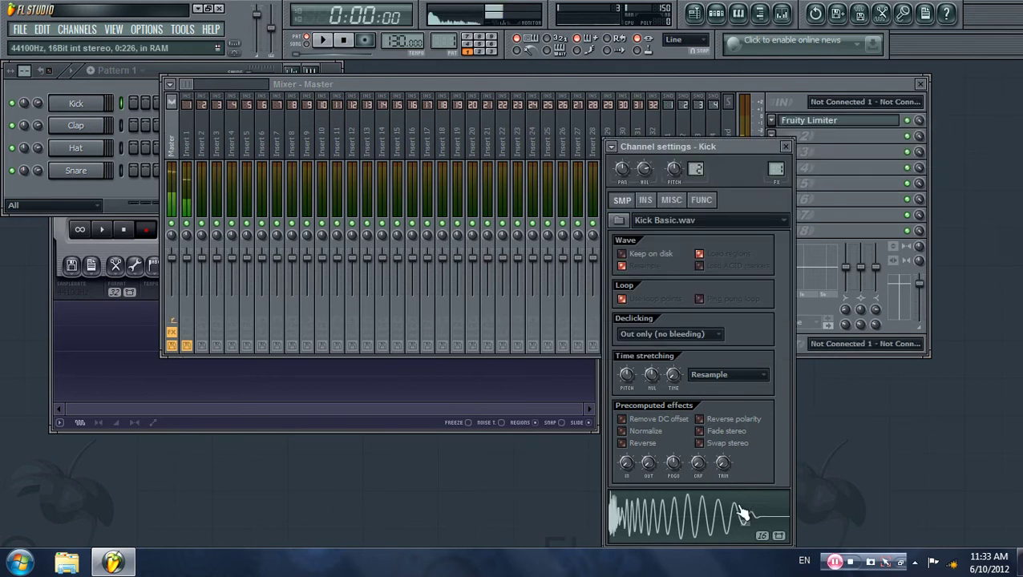
{"action": "left_click", "coordinate": [879, 121]}
{"action": "left_click", "coordinate": [167, 154]}
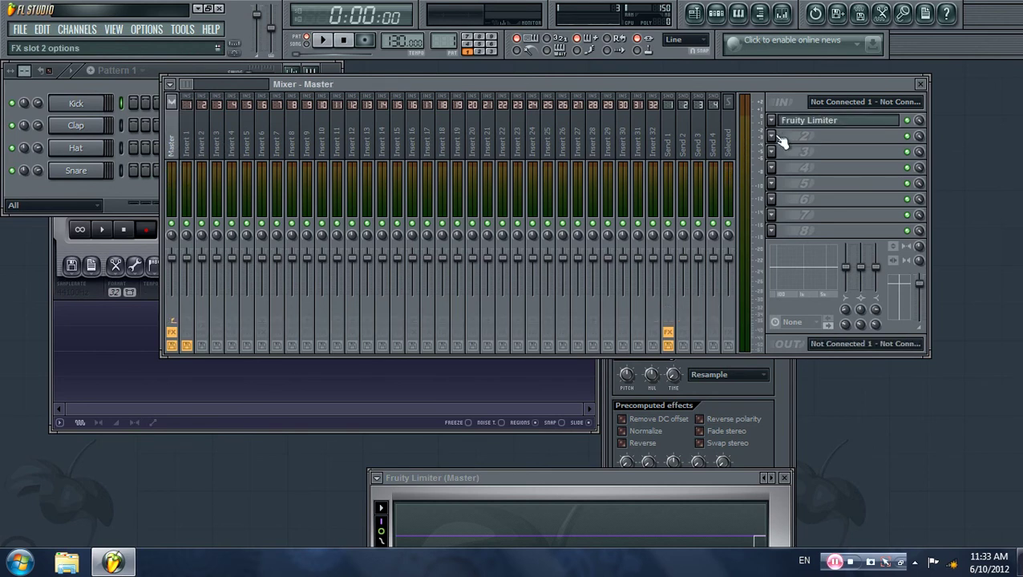
- Apply the Noise gate preset to the Master's Fruity Limiter
{"action": "left_click", "coordinate": [792, 123]}
{"action": "left_click", "coordinate": [792, 122]}
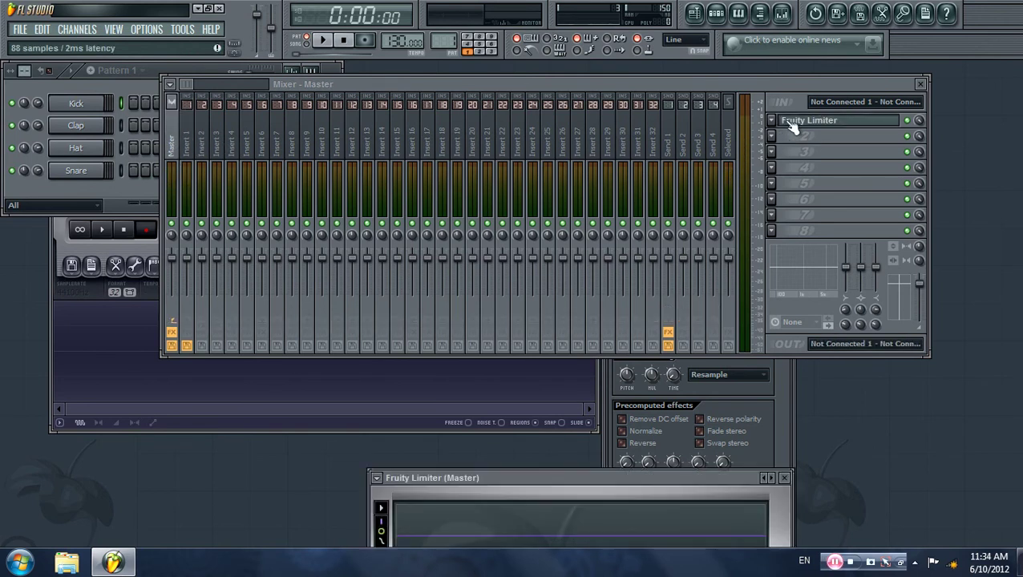
{"action": "left_click", "coordinate": [682, 478]}
{"action": "left_click", "coordinate": [374, 219]}
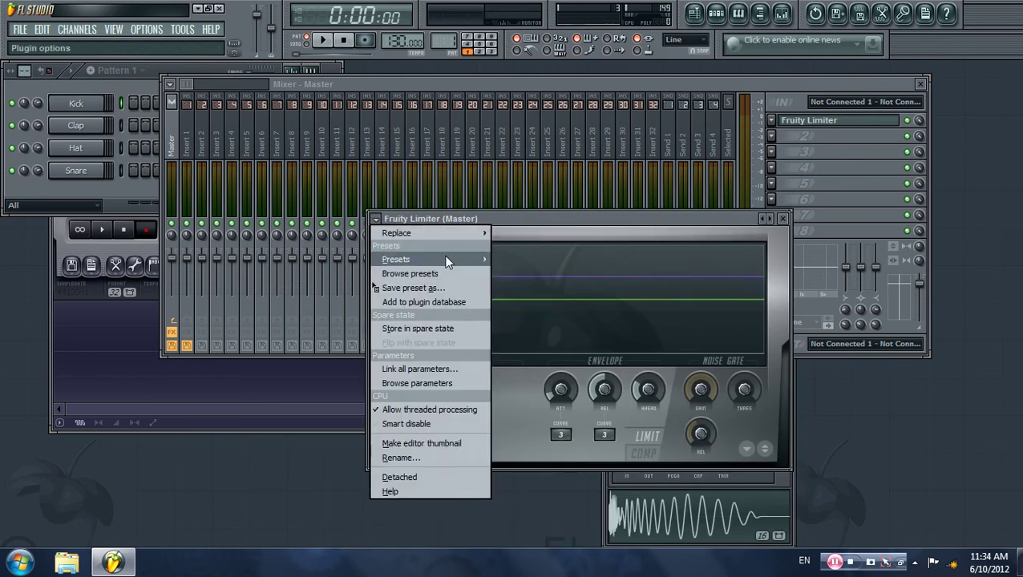
{"action": "mouse_move", "coordinate": [433, 259]}
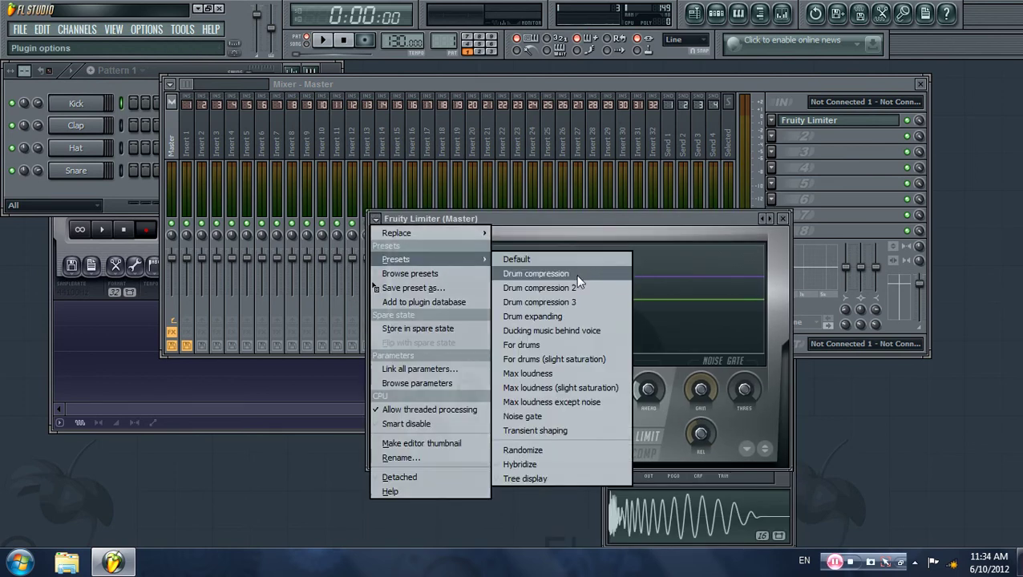
{"action": "left_click", "coordinate": [561, 416]}
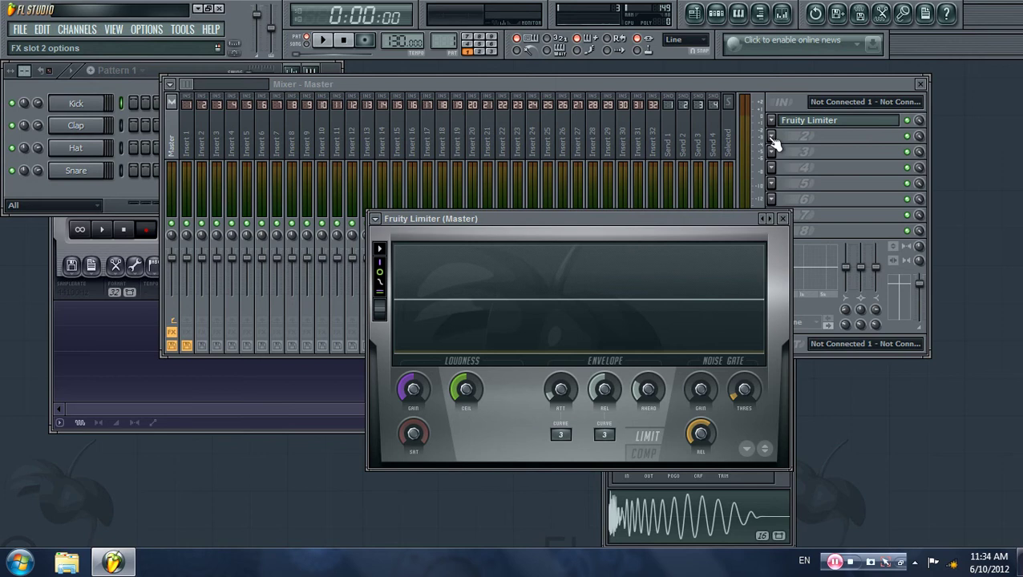
- Enable the Realtek HD Audio Mic input in the ASIO4ALL tray settings
{"action": "left_click", "coordinate": [915, 562]}
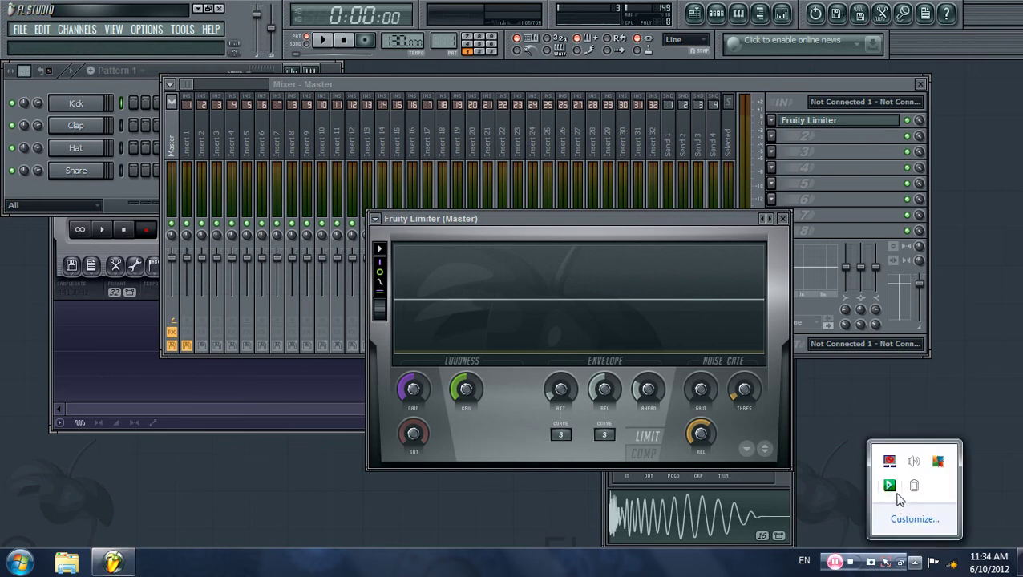
{"action": "left_click", "coordinate": [889, 485]}
{"action": "mouse_move", "coordinate": [51, 78]}
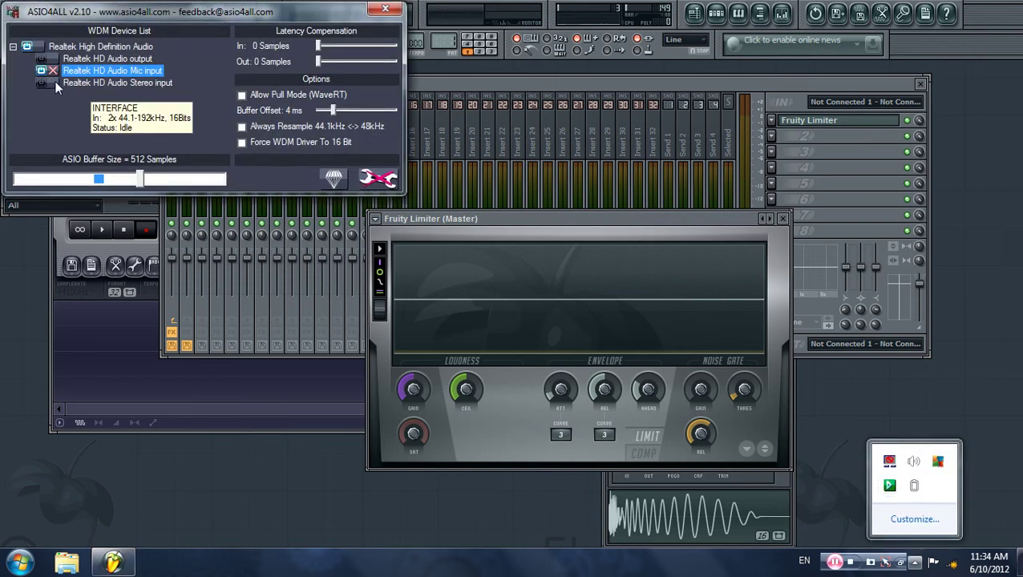
{"action": "left_click", "coordinate": [42, 71]}
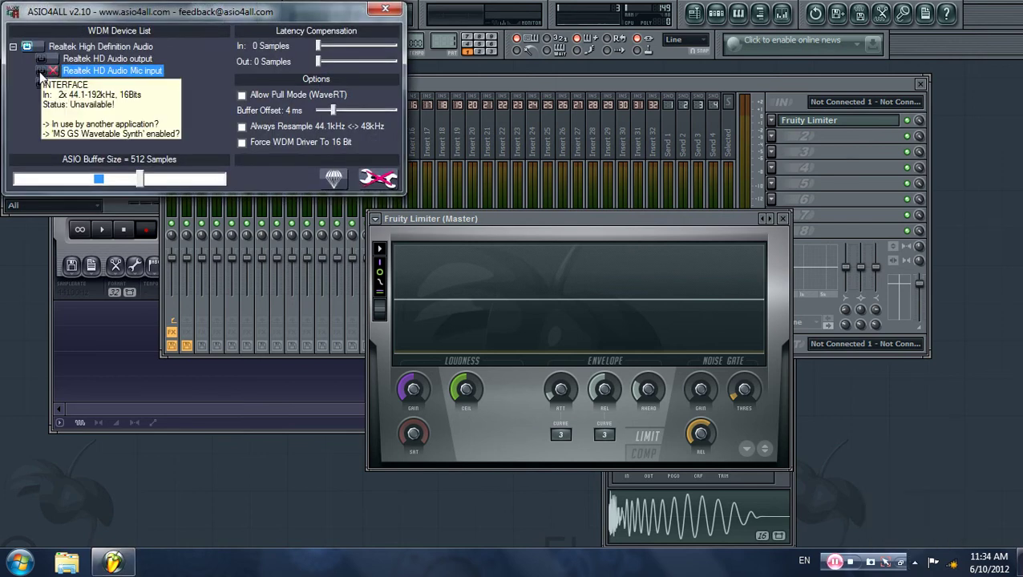
- Close ASIO4ALL and the limiter, then load Edison into the master's second FX slot
{"action": "left_click", "coordinate": [390, 14]}
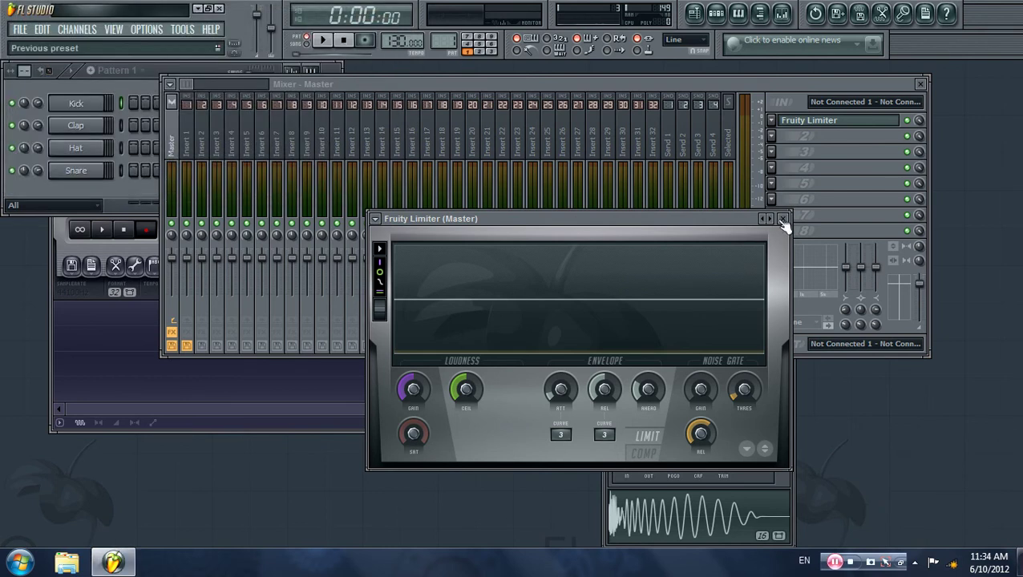
{"action": "left_click", "coordinate": [782, 218]}
{"action": "left_click", "coordinate": [771, 136]}
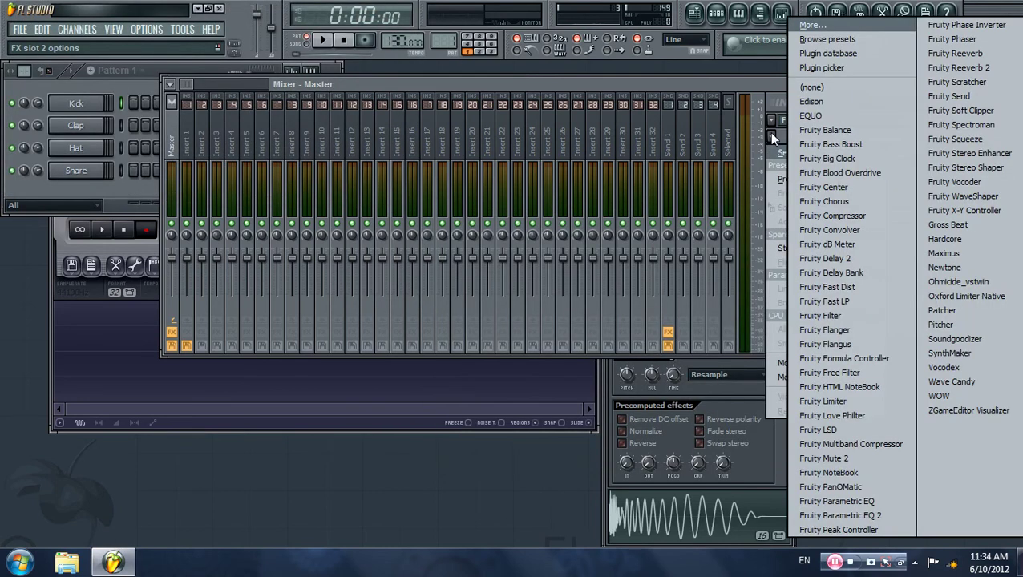
{"action": "left_click", "coordinate": [786, 99]}
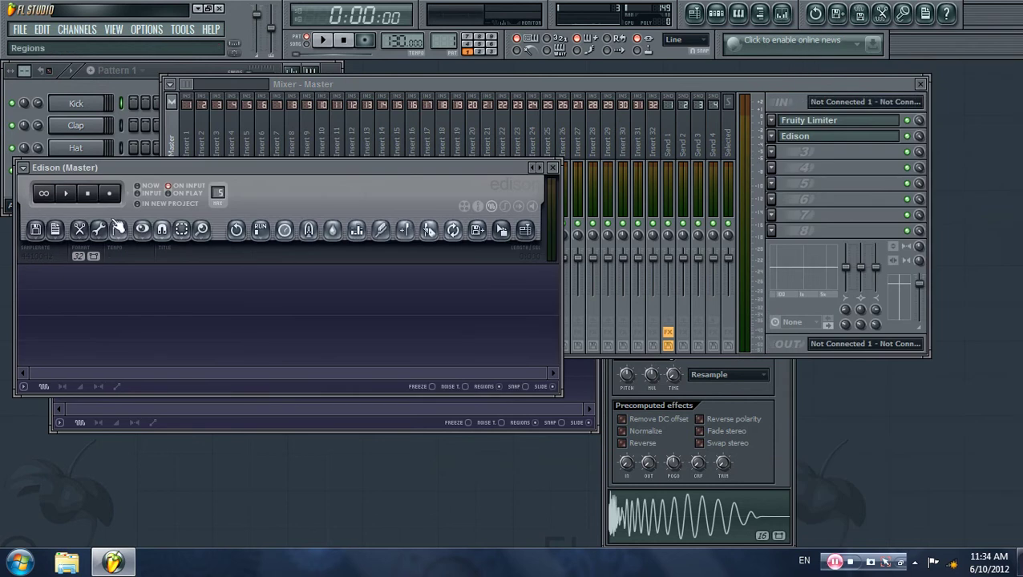
- Record six Kick sample hits into the master Edison
{"action": "left_click", "coordinate": [109, 192]}
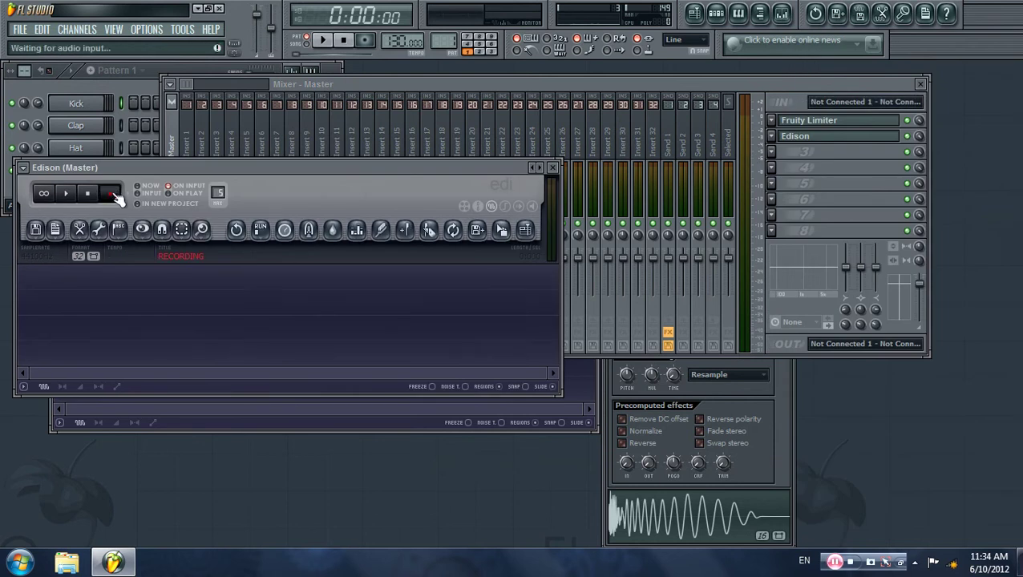
{"action": "left_click", "coordinate": [709, 522]}
{"action": "left_click", "coordinate": [710, 522]}
{"action": "left_click", "coordinate": [709, 523]}
{"action": "left_click", "coordinate": [709, 522]}
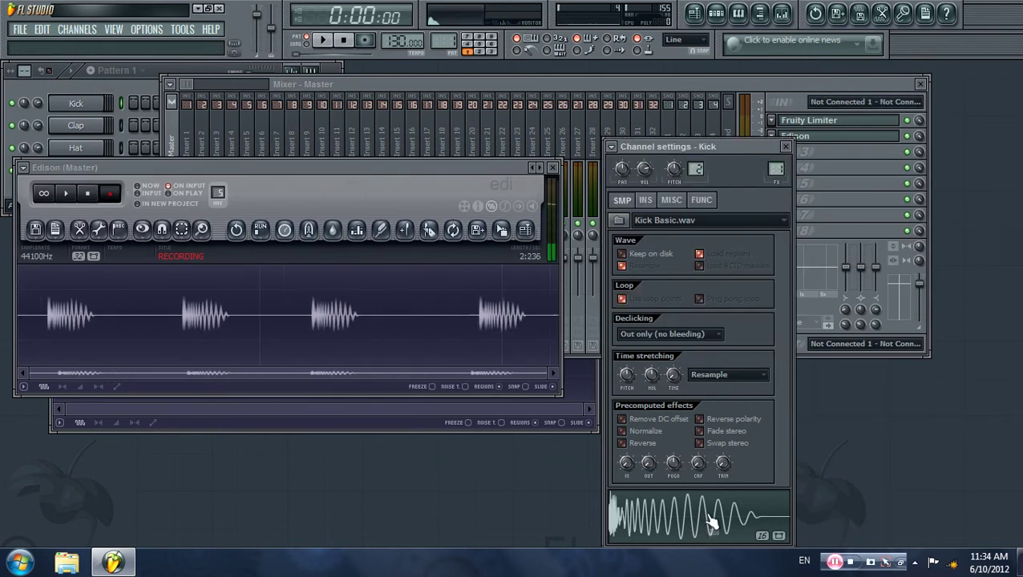
{"action": "left_click", "coordinate": [709, 522]}
{"action": "left_click", "coordinate": [709, 522]}
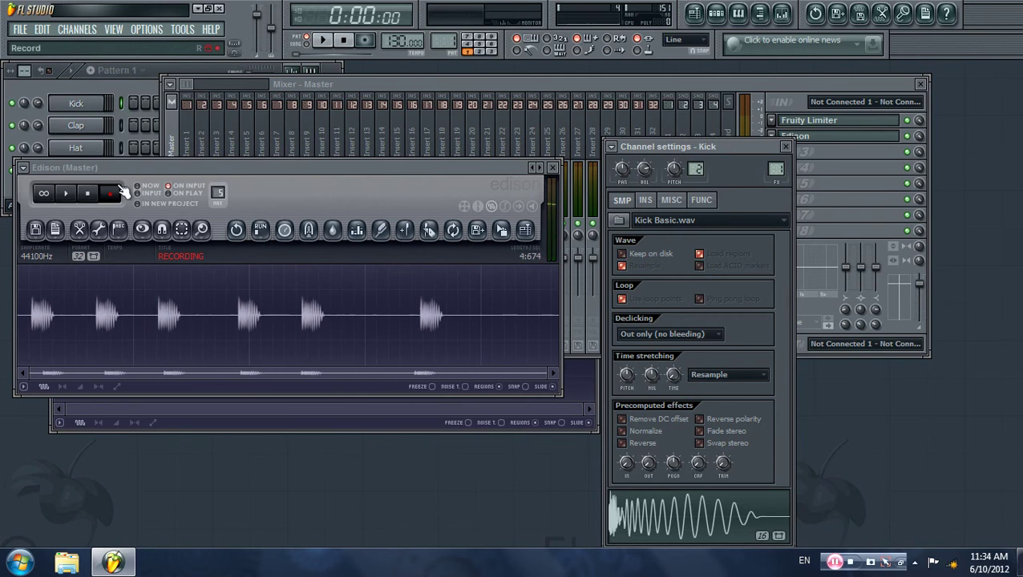
{"action": "left_click", "coordinate": [109, 193]}
{"action": "left_click", "coordinate": [845, 102]}
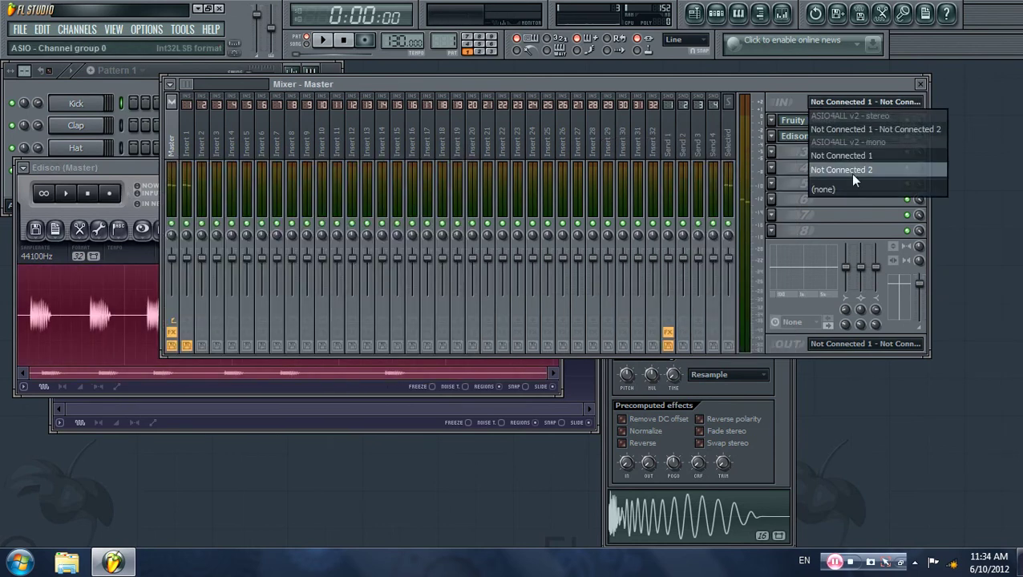
{"action": "left_click", "coordinate": [854, 103]}
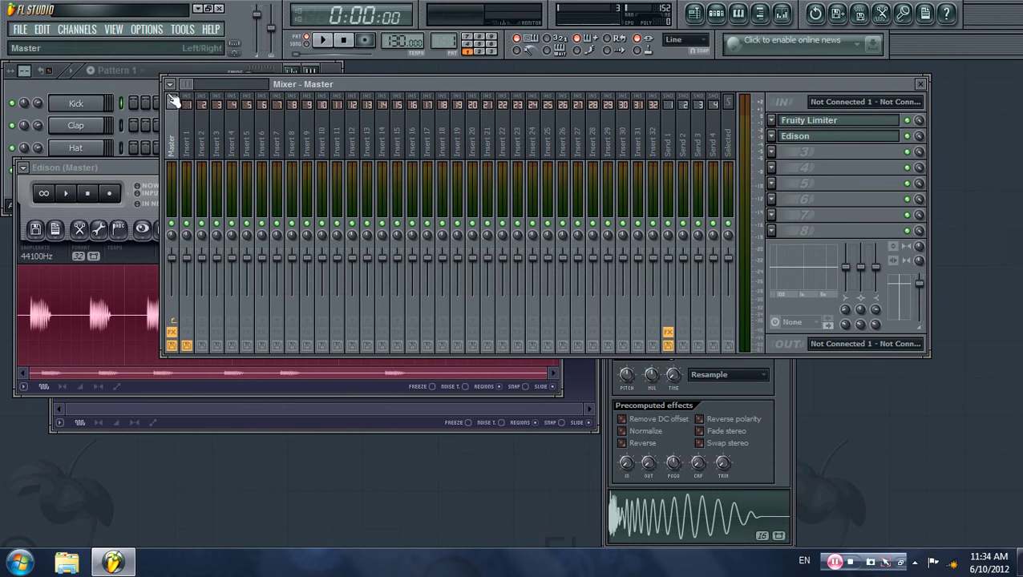
- Move the Mixer down-right and the master Edison window right and down
{"action": "left_click", "coordinate": [149, 78]}
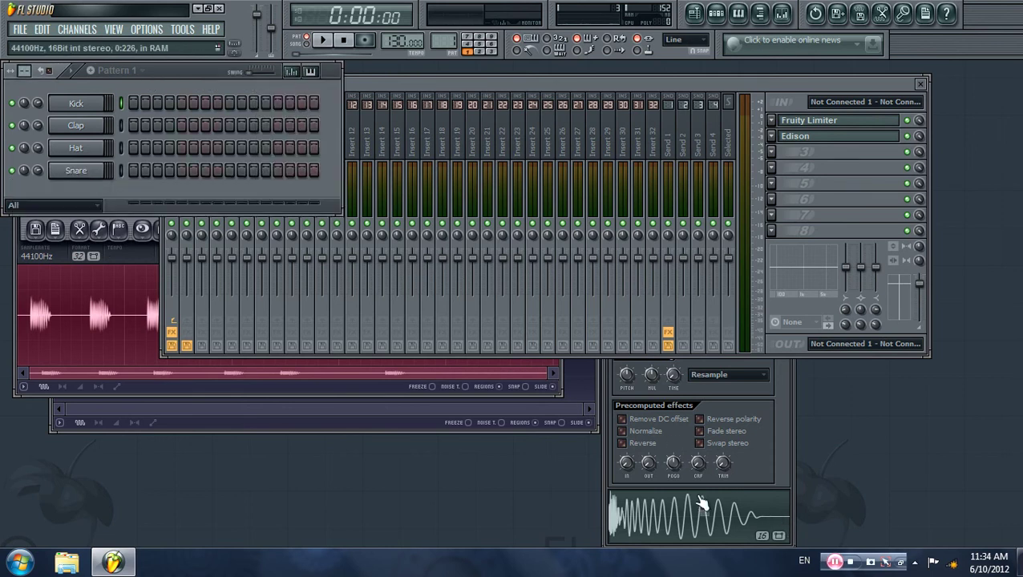
{"action": "left_click", "coordinate": [721, 463]}
{"action": "left_click", "coordinate": [794, 150]}
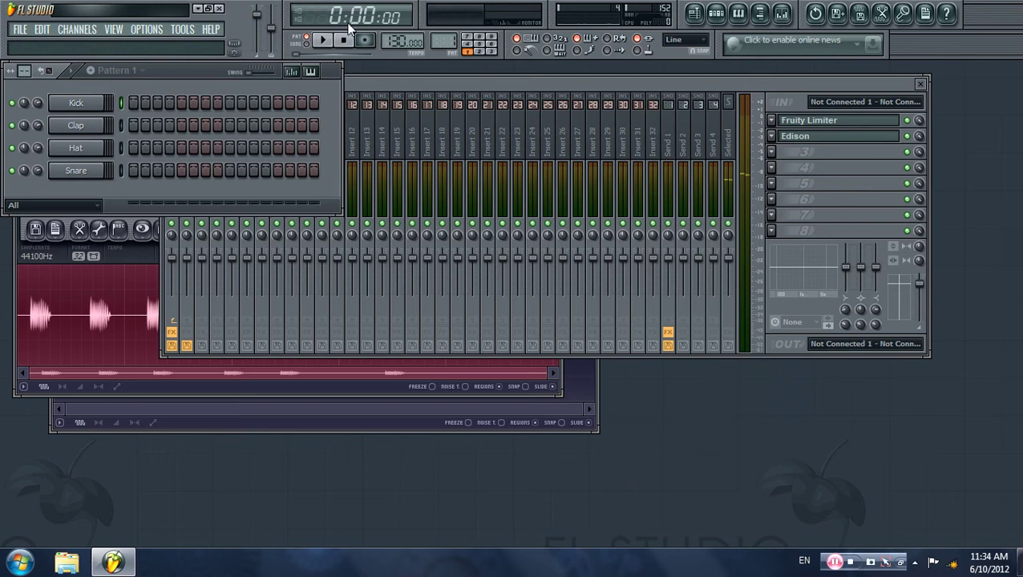
{"action": "left_click_drag", "start_coordinate": [378, 86], "coordinate": [430, 124]}
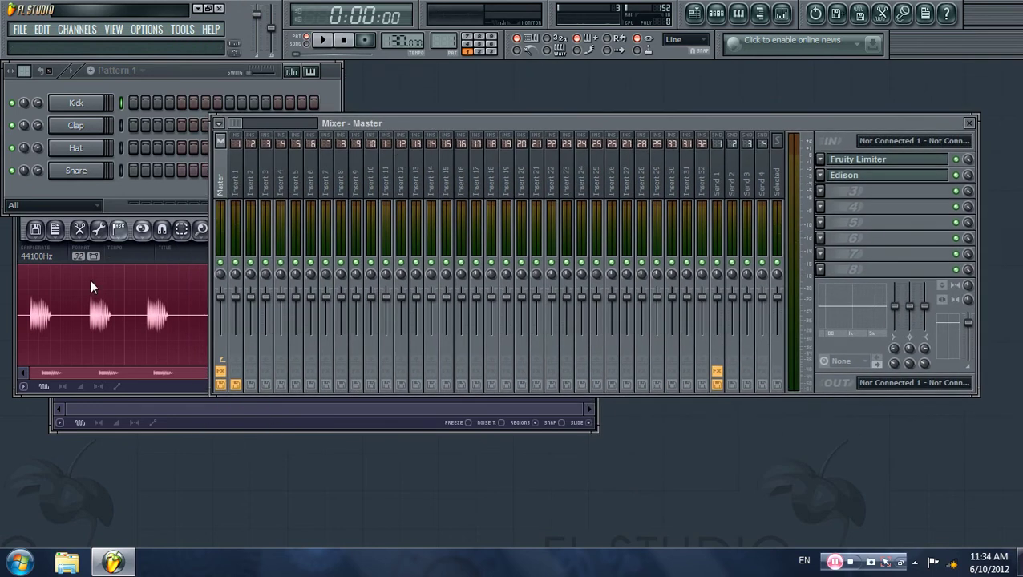
{"action": "left_click", "coordinate": [28, 256]}
{"action": "left_click_drag", "start_coordinate": [116, 174], "coordinate": [354, 236]}
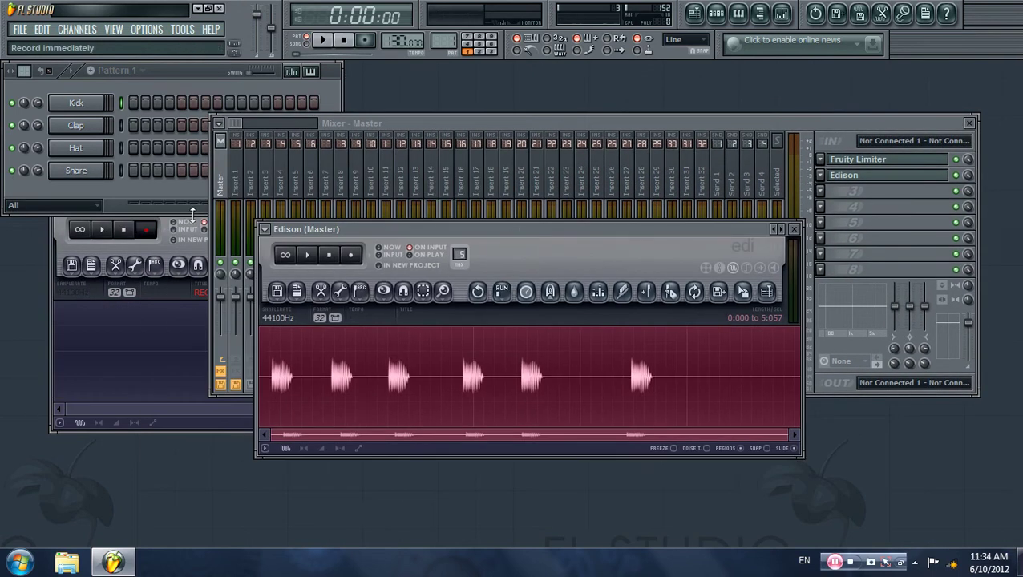
- Close Send 1's Edison, park the Mixer near the top and master Edison at lower left
{"action": "left_click", "coordinate": [193, 256]}
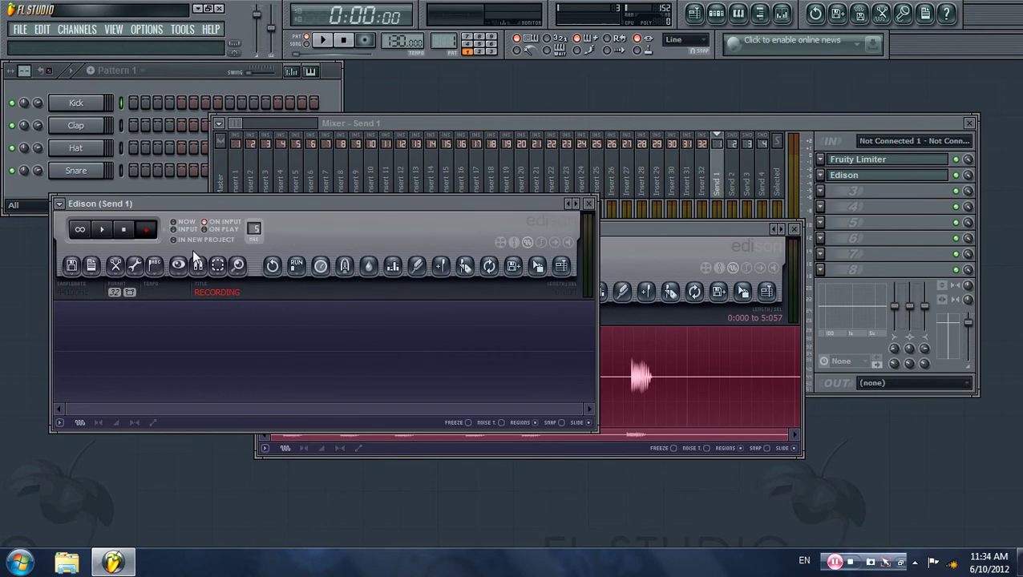
{"action": "left_click", "coordinate": [589, 204]}
{"action": "left_click_drag", "start_coordinate": [617, 232], "coordinate": [474, 226]}
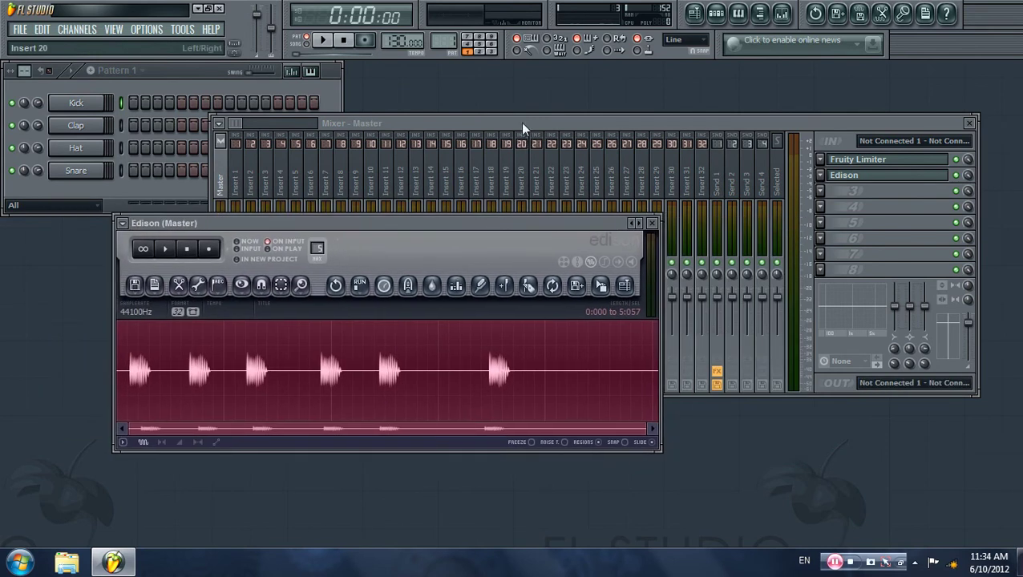
{"action": "left_click_drag", "start_coordinate": [522, 127], "coordinate": [565, 74]}
{"action": "left_click_drag", "start_coordinate": [190, 224], "coordinate": [82, 228]}
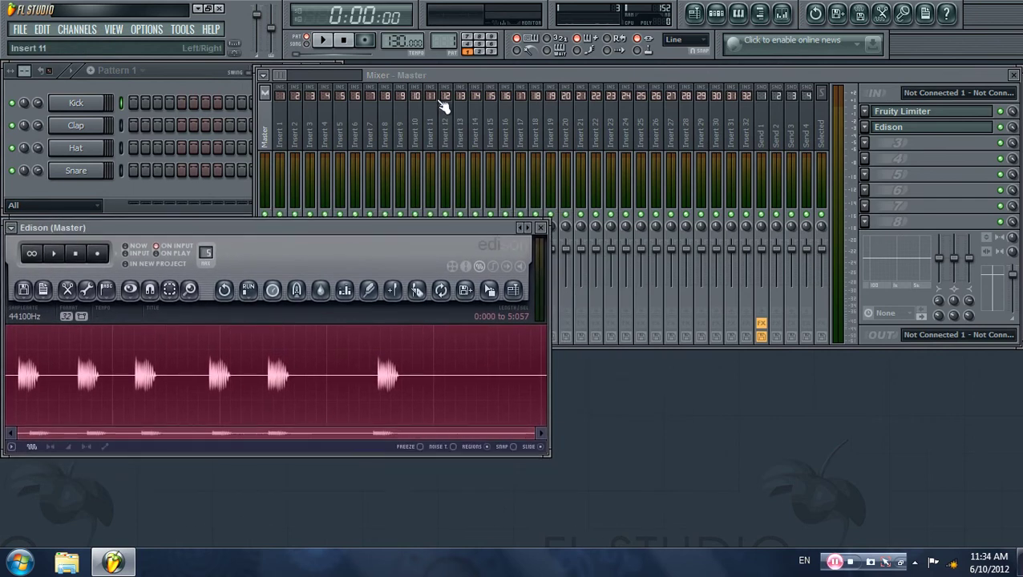
{"action": "mouse_move", "coordinate": [477, 75]}
{"action": "left_mouse_down"}
{"action": "mouse_move", "coordinate": [507, 70]}
{"action": "mouse_move", "coordinate": [442, 90]}
{"action": "mouse_move", "coordinate": [466, 92]}
{"action": "left_mouse_up"}
{"action": "left_click_drag", "start_coordinate": [201, 231], "coordinate": [209, 263]}
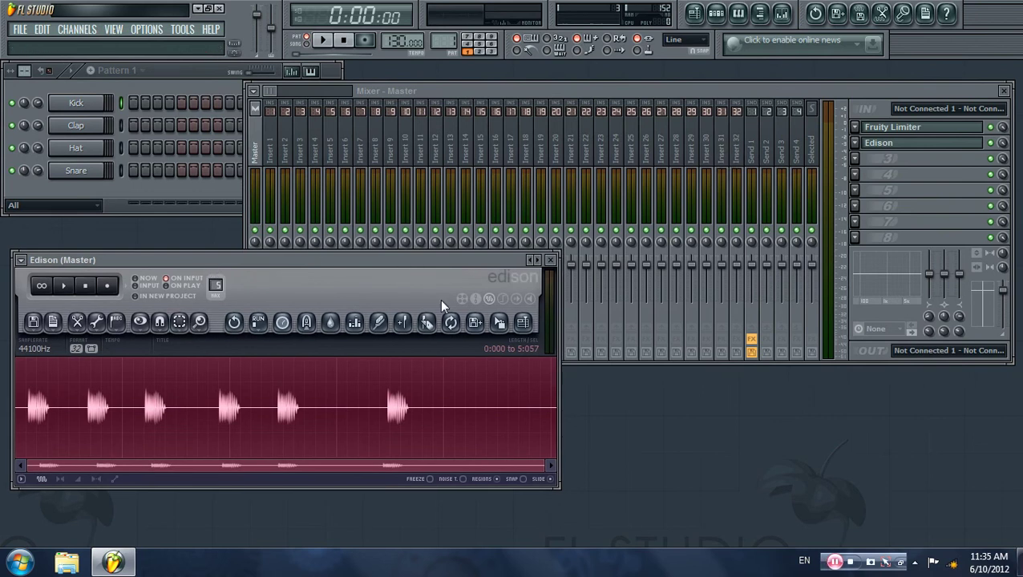
- Float the Playlist and drag Edison's take onto Track 1, placing it at bar 1
{"action": "left_click", "coordinate": [117, 32]}
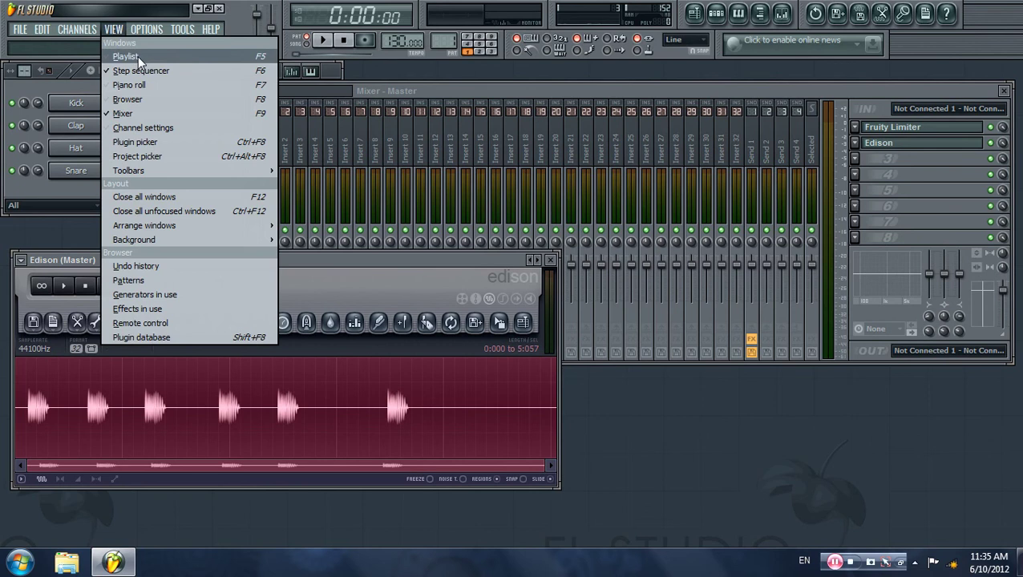
{"action": "left_click", "coordinate": [137, 56]}
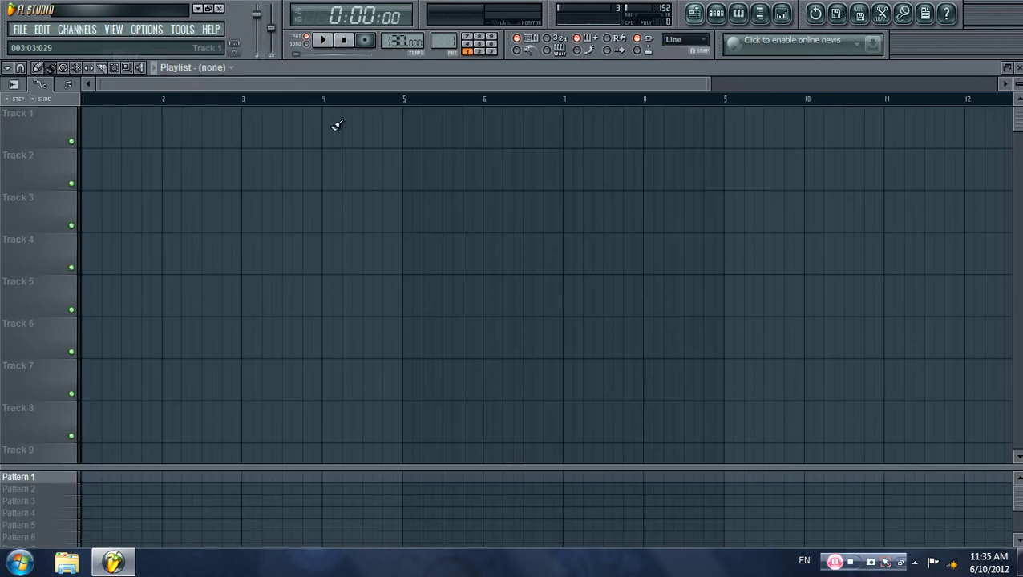
{"action": "left_click", "coordinate": [1006, 68]}
{"action": "left_click", "coordinate": [252, 260]}
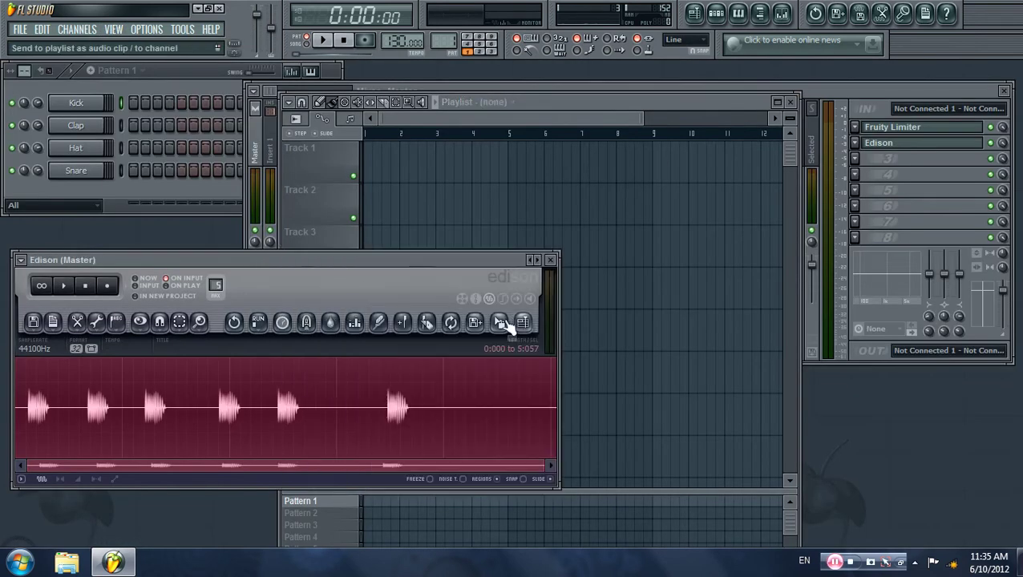
{"action": "left_click_drag", "start_coordinate": [507, 323], "coordinate": [442, 180]}
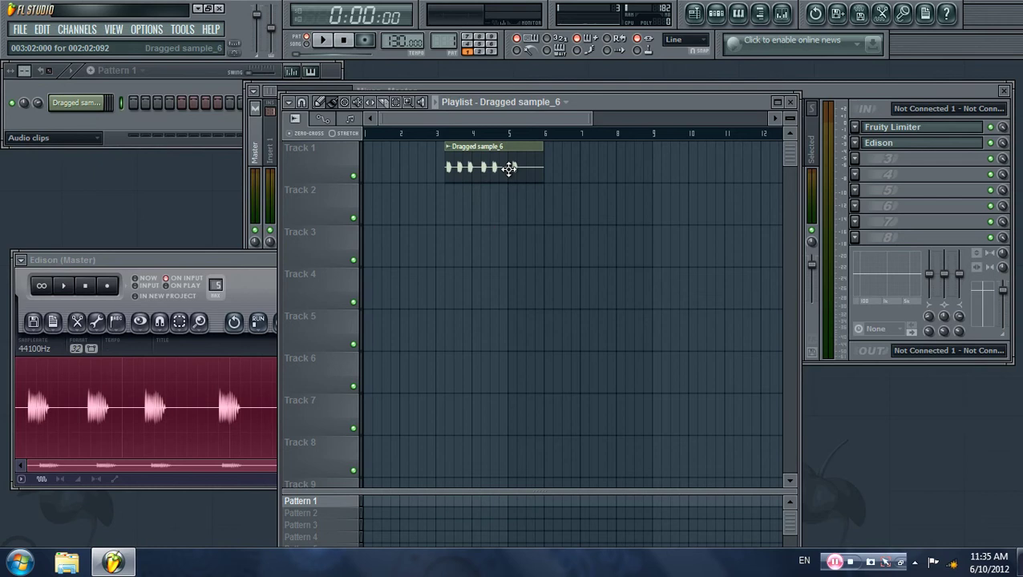
{"action": "left_click_drag", "start_coordinate": [511, 167], "coordinate": [431, 167]}
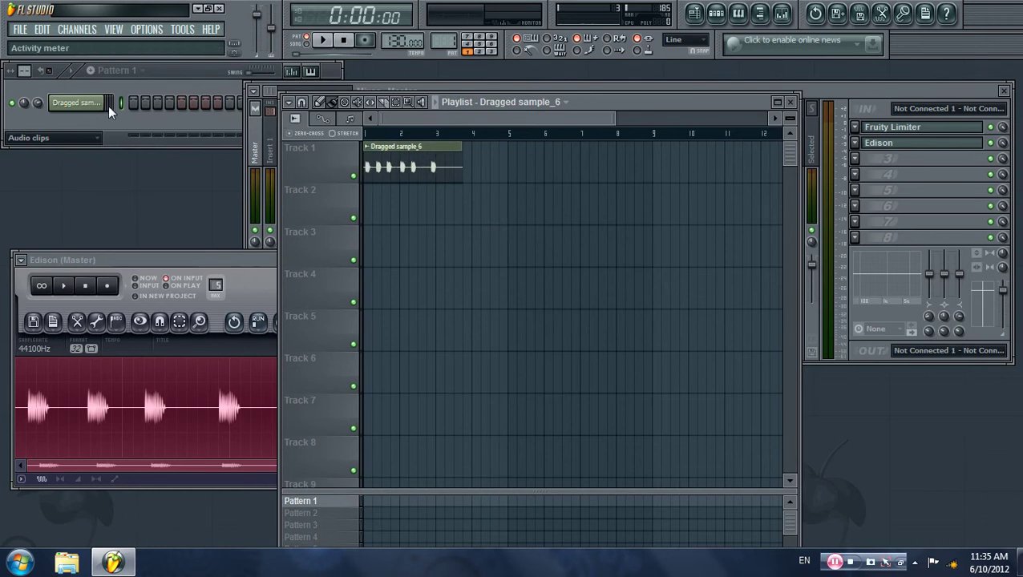
- Open Dragged sample_6's channel settings, move the Mixer down, and open the clip's options menu
{"action": "left_click", "coordinate": [76, 103]}
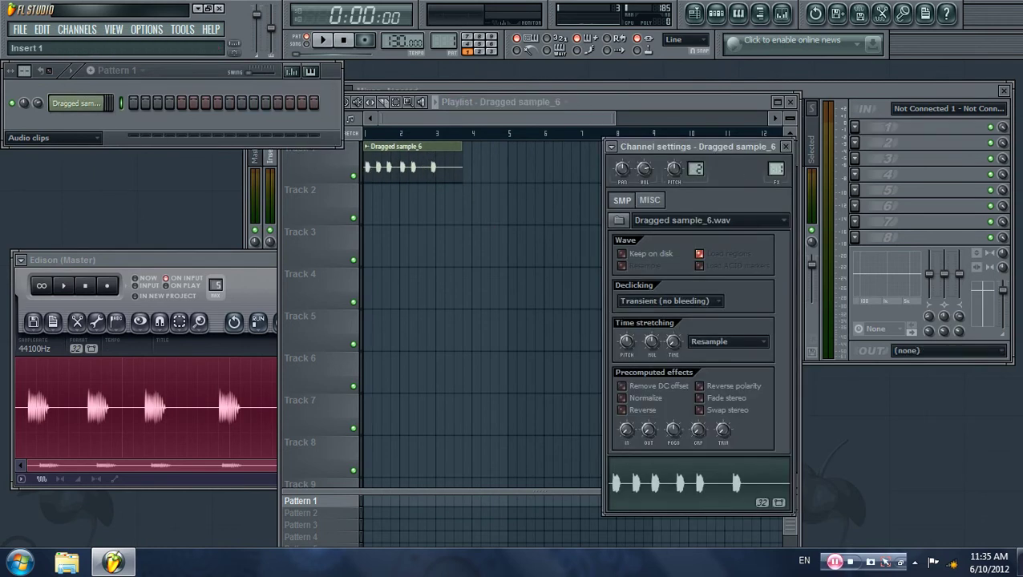
{"action": "left_click", "coordinate": [855, 127]}
{"action": "left_click", "coordinate": [850, 127]}
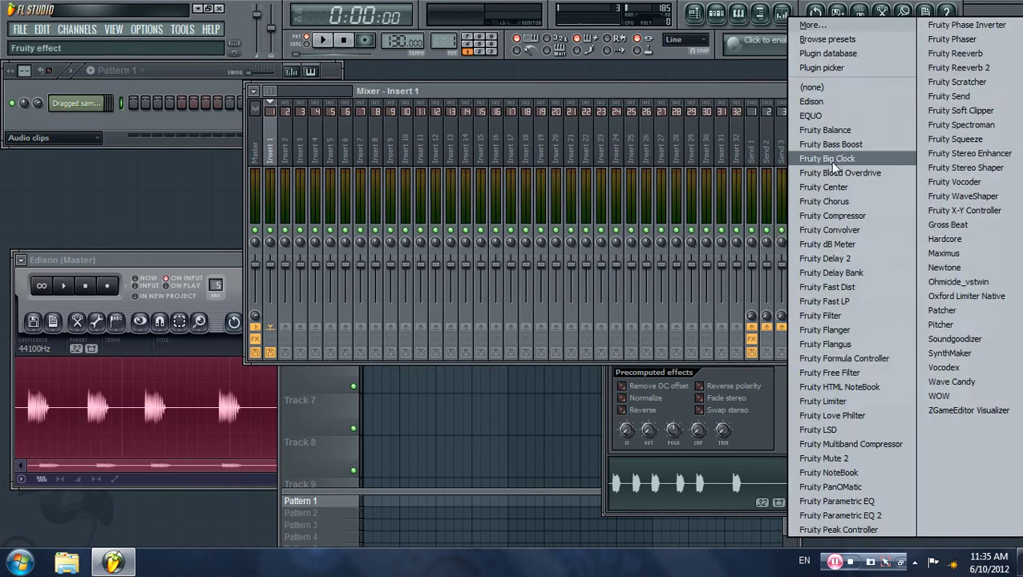
{"action": "left_click", "coordinate": [655, 83]}
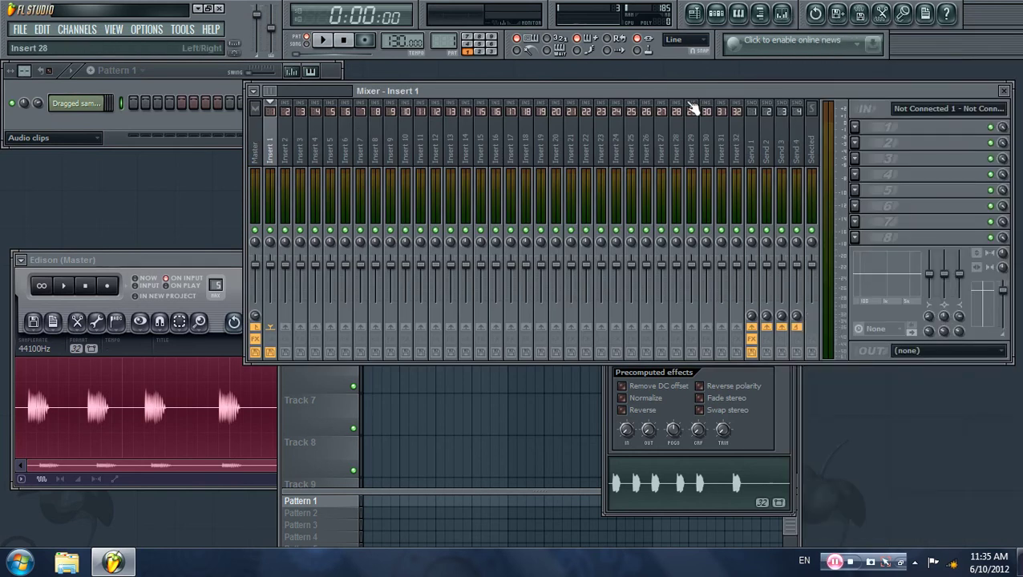
{"action": "left_click_drag", "start_coordinate": [686, 92], "coordinate": [654, 222]}
{"action": "left_click", "coordinate": [569, 94]}
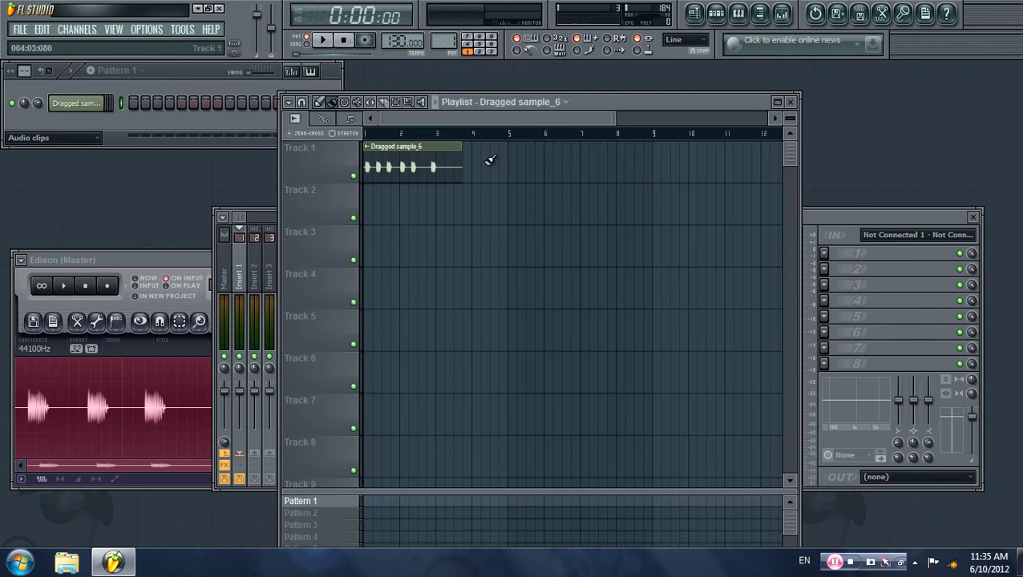
{"action": "left_click", "coordinate": [371, 149]}
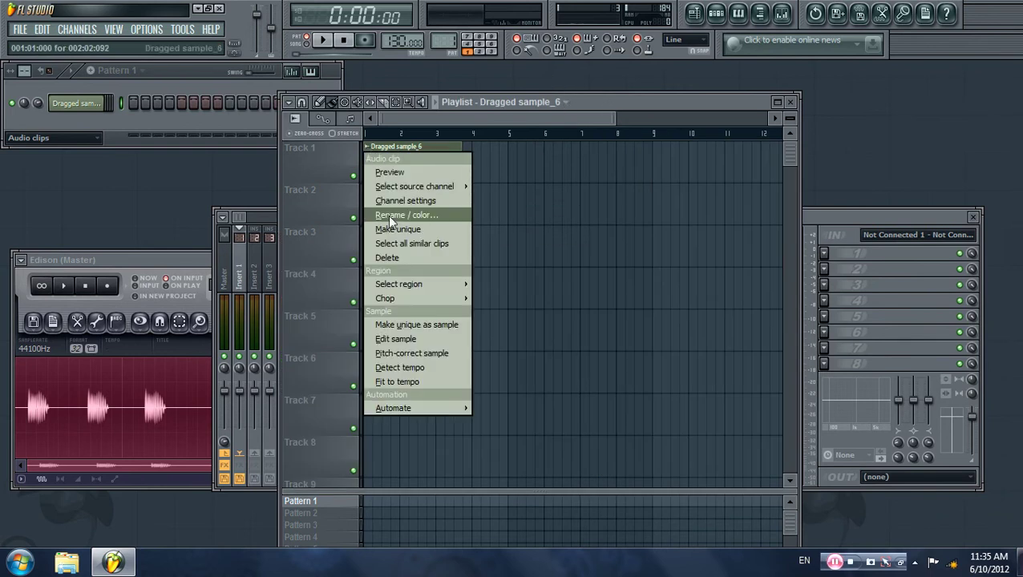
- Open the clip in Newtone and raise one detected note by a pitch step
{"action": "left_click", "coordinate": [442, 354]}
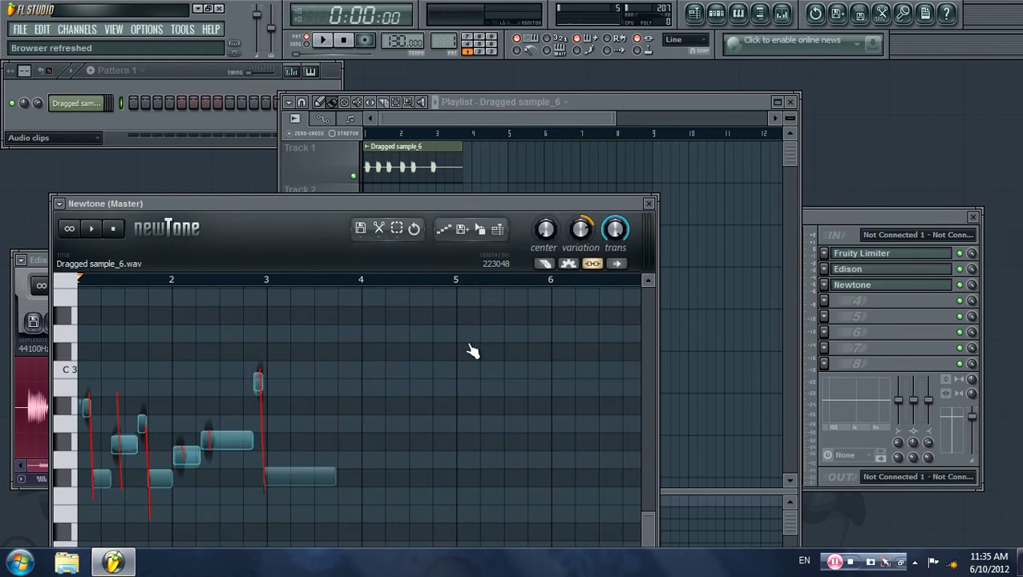
{"action": "left_click_drag", "start_coordinate": [304, 213], "coordinate": [466, 73]}
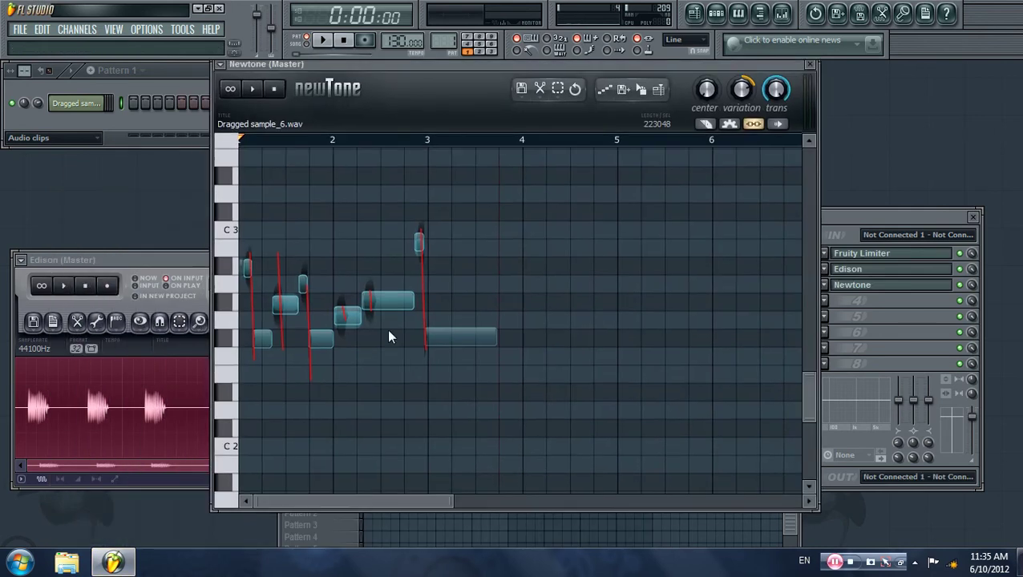
{"action": "left_click", "coordinate": [387, 314]}
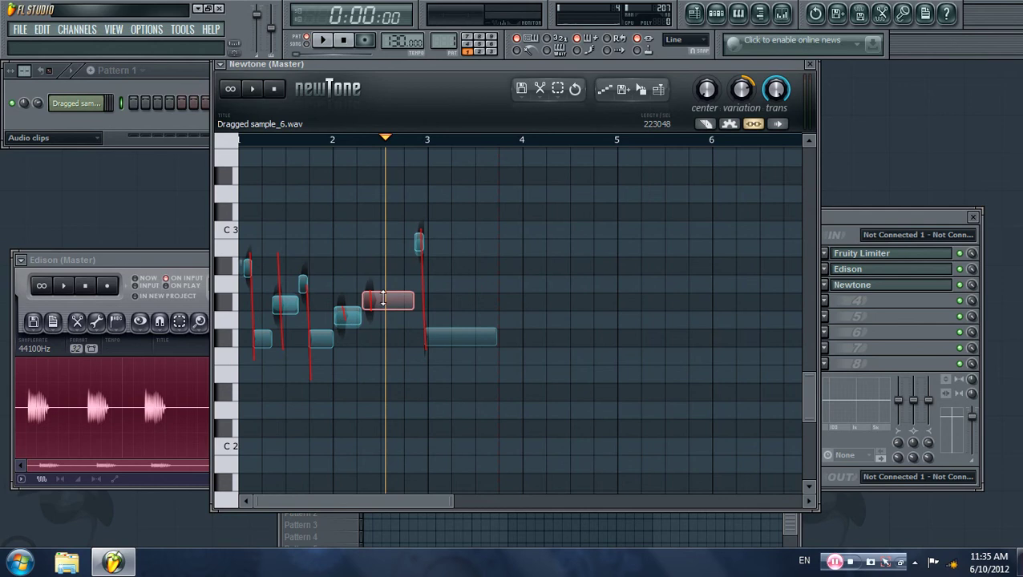
{"action": "mouse_move", "coordinate": [380, 301]}
{"action": "left_mouse_down"}
{"action": "mouse_move", "coordinate": [380, 268]}
{"action": "mouse_move", "coordinate": [372, 300]}
{"action": "mouse_move", "coordinate": [373, 286]}
{"action": "left_mouse_up"}
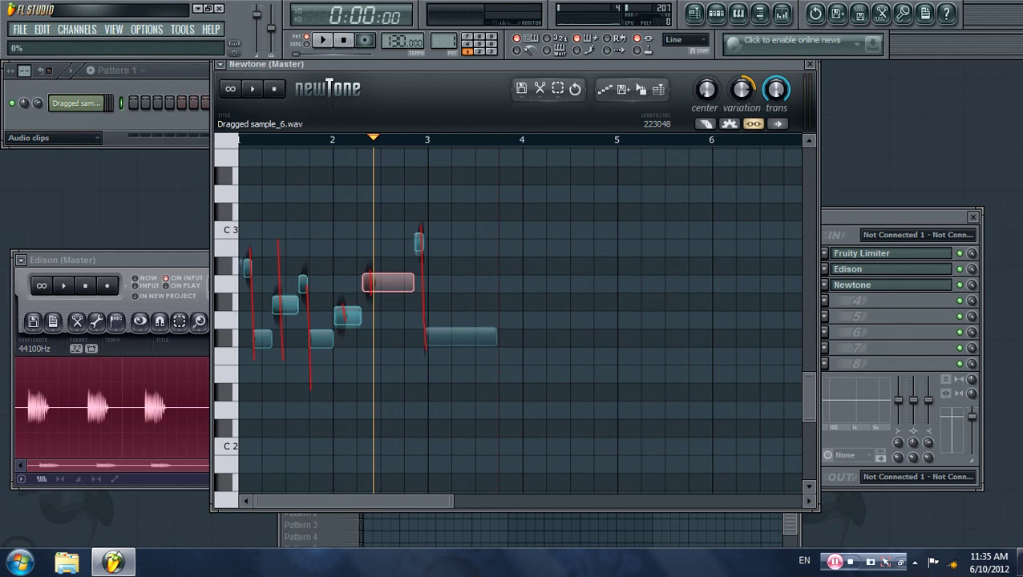
- Send Newtone's detected notes to the piano roll and play the vocal back
{"action": "left_click", "coordinate": [609, 90]}
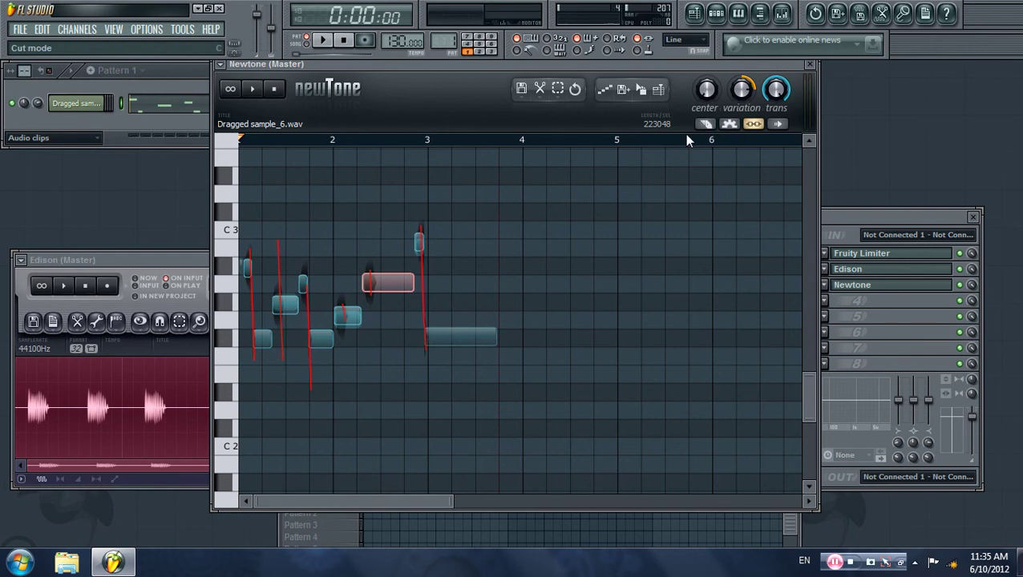
{"action": "left_click", "coordinate": [252, 89]}
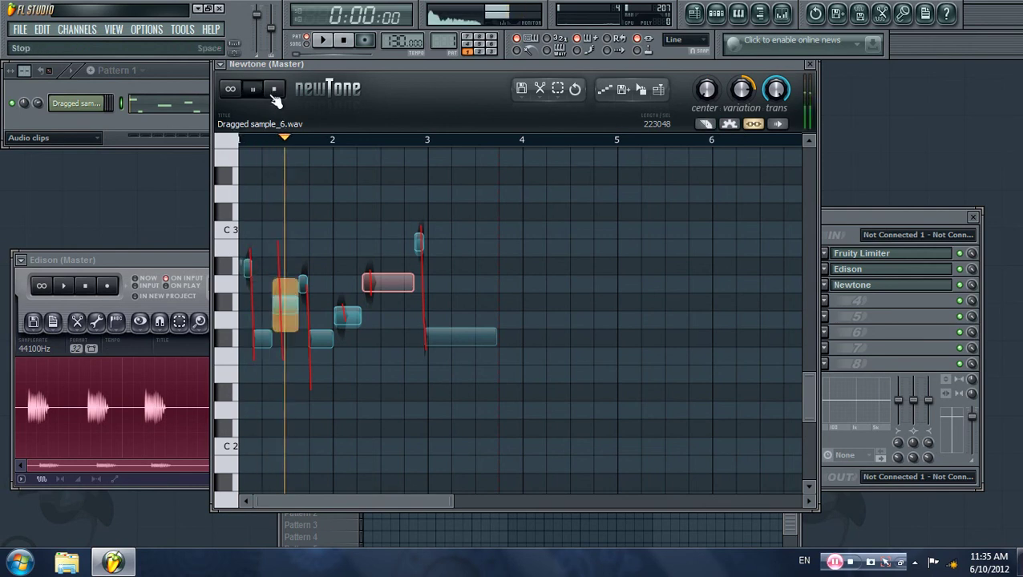
{"action": "left_click", "coordinate": [273, 89]}
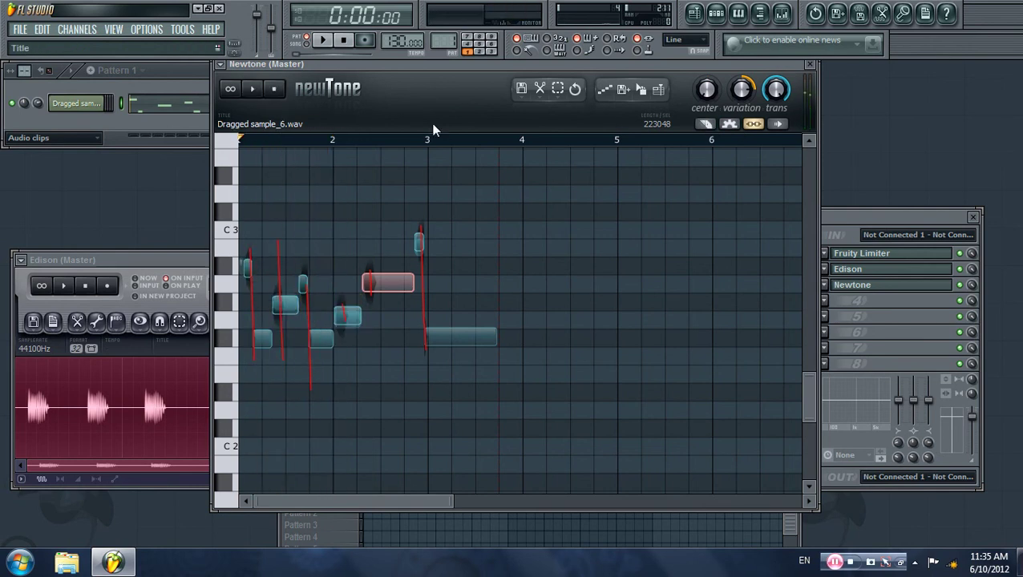
- Replace ASIO4ALL with Primary Sound Driver as the output device, then play the vocal in Newtone
{"action": "left_click", "coordinate": [920, 216]}
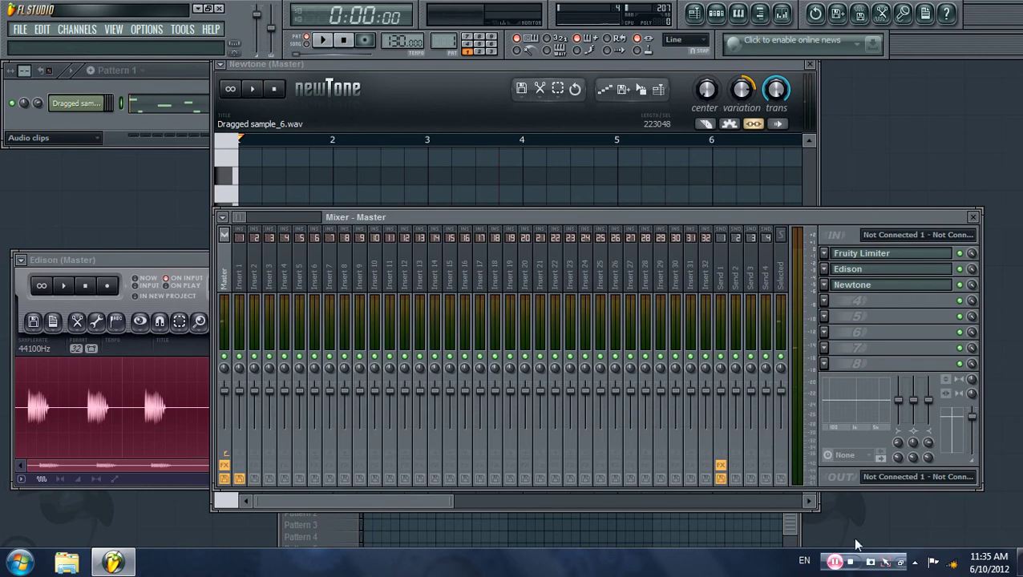
{"action": "left_click", "coordinate": [136, 31]}
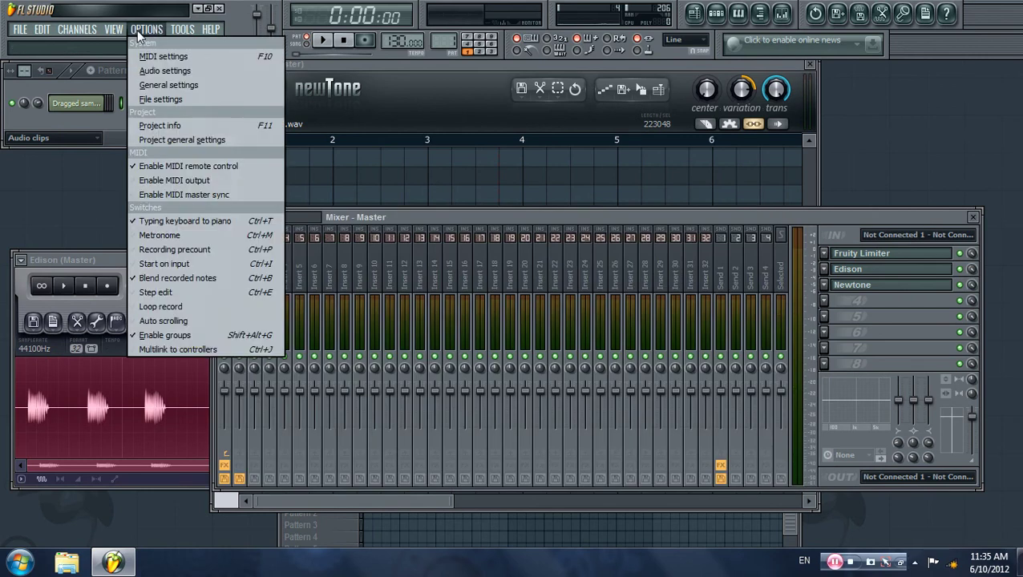
{"action": "left_click", "coordinate": [166, 71]}
{"action": "left_click", "coordinate": [457, 116]}
{"action": "left_click", "coordinate": [461, 143]}
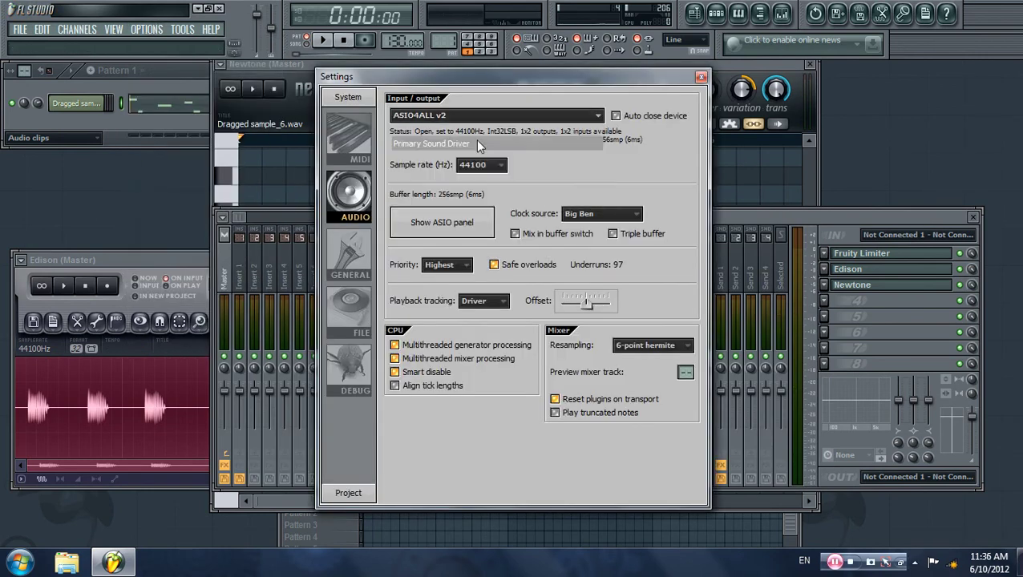
{"action": "left_click", "coordinate": [701, 76]}
{"action": "left_click", "coordinate": [256, 90]}
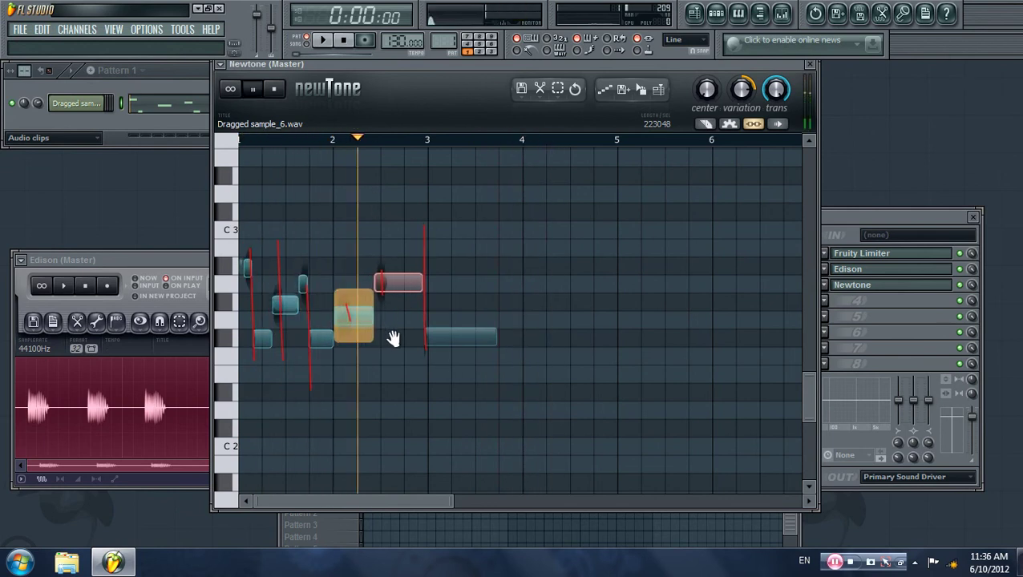
- Audition the vocal, stretch the note after bar 2 to end at bar 3, then replay it
{"action": "key", "text": "space"}
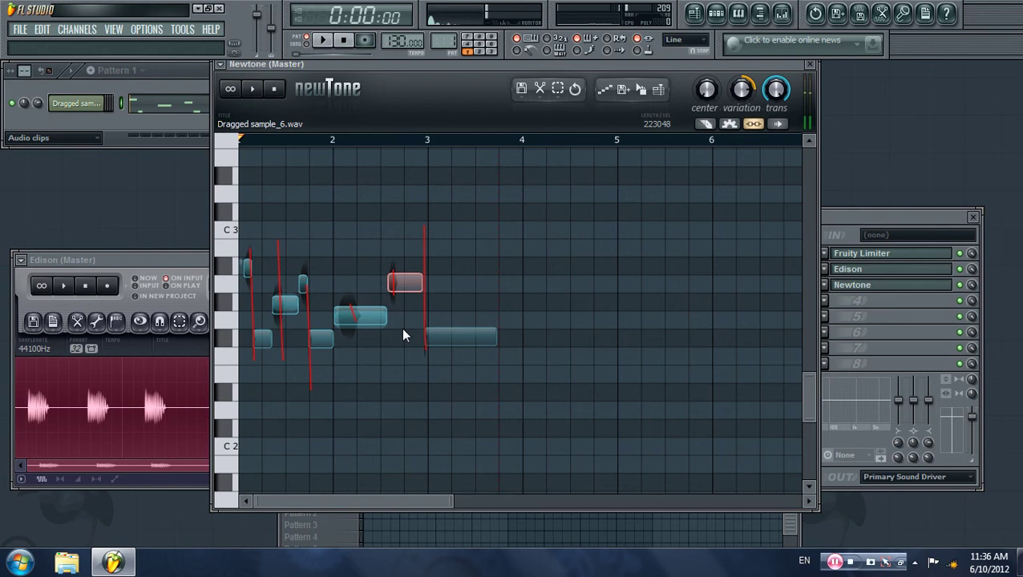
{"action": "key", "text": "space"}
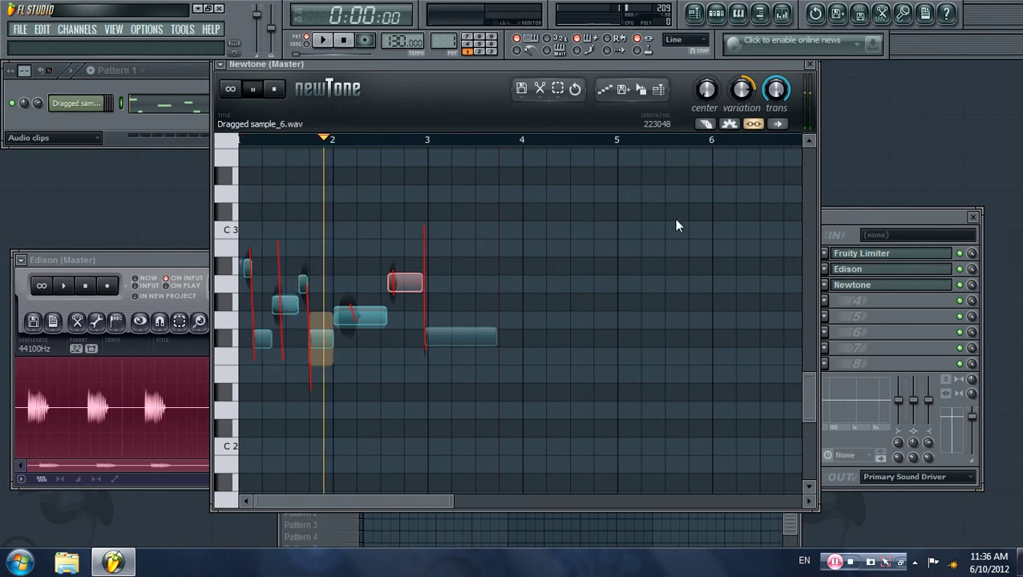
{"action": "key", "text": "space"}
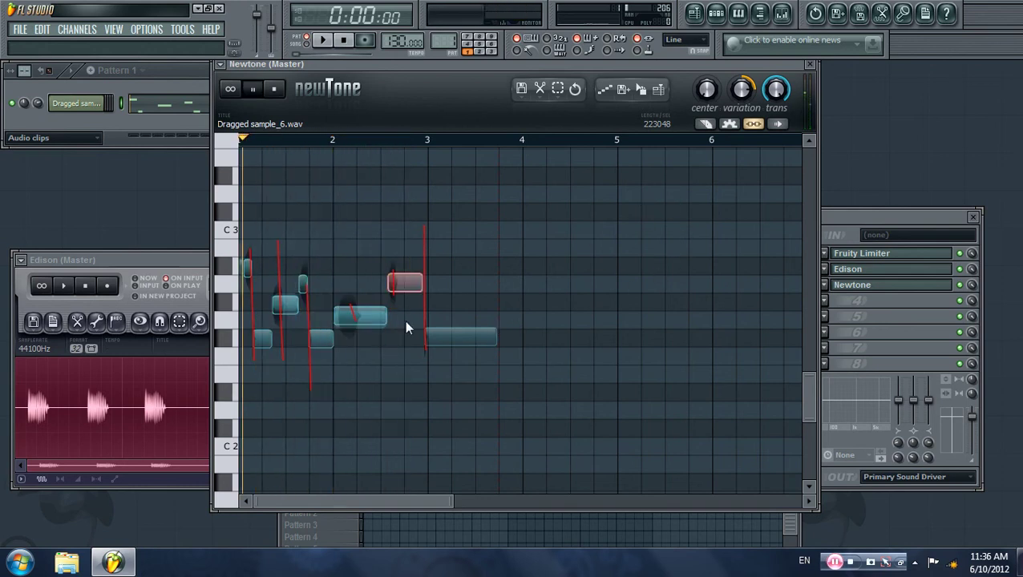
{"action": "key", "text": "space"}
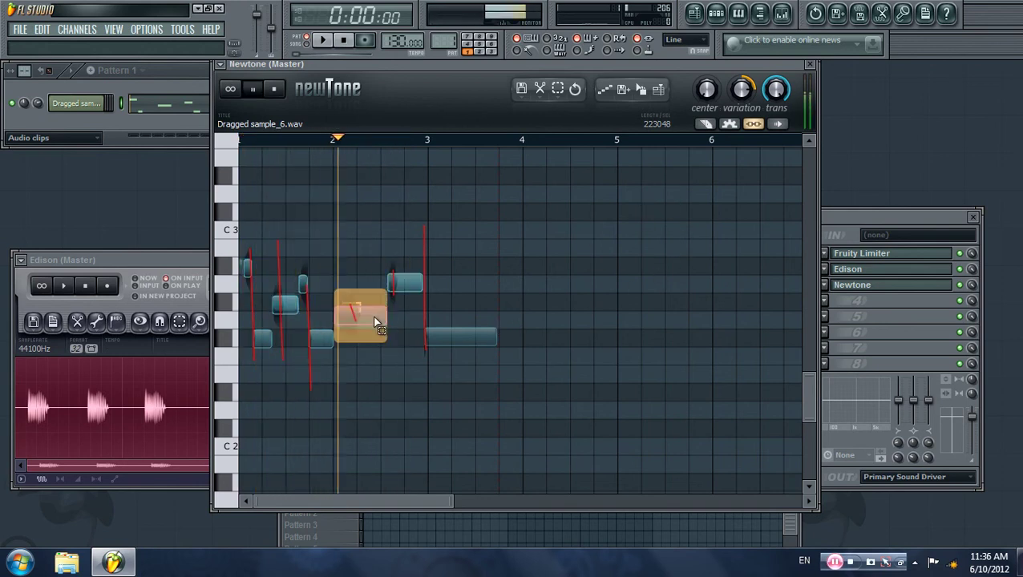
{"action": "key", "text": "space"}
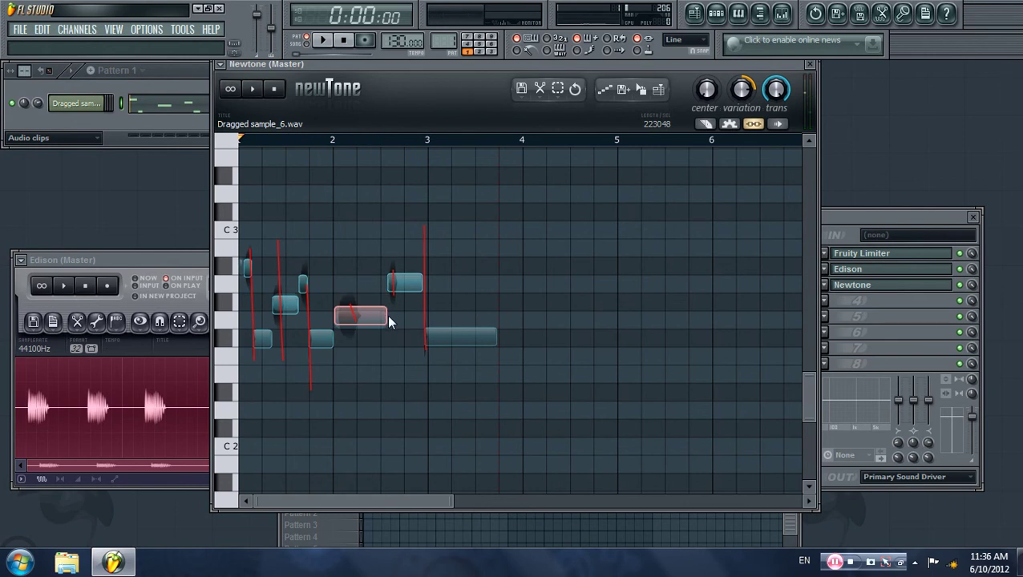
{"action": "mouse_move", "coordinate": [387, 319]}
{"action": "left_mouse_down"}
{"action": "mouse_move", "coordinate": [423, 320]}
{"action": "mouse_move", "coordinate": [380, 298]}
{"action": "mouse_move", "coordinate": [380, 334]}
{"action": "left_mouse_up"}
{"action": "key", "text": "space"}
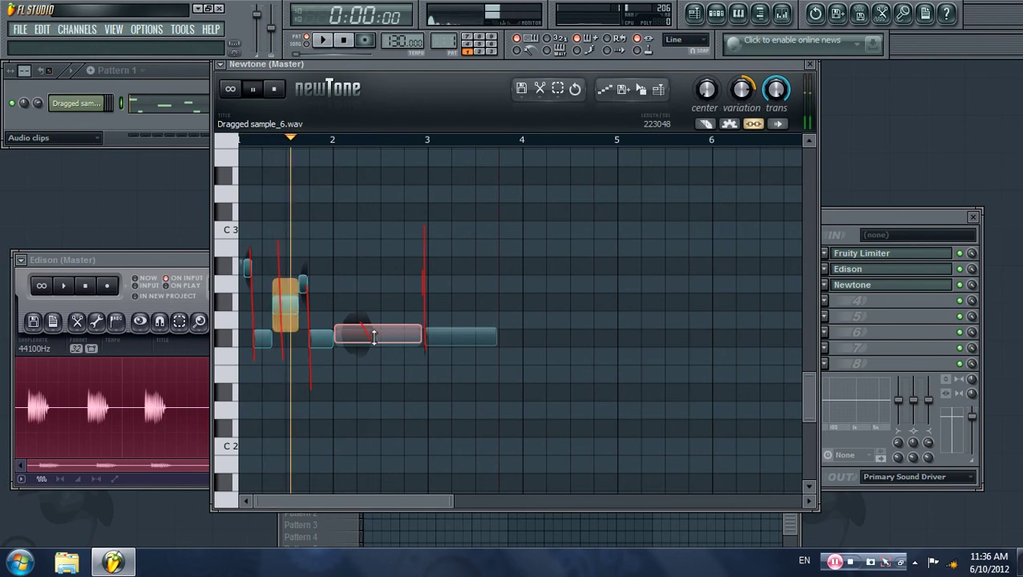
{"action": "key", "text": "space"}
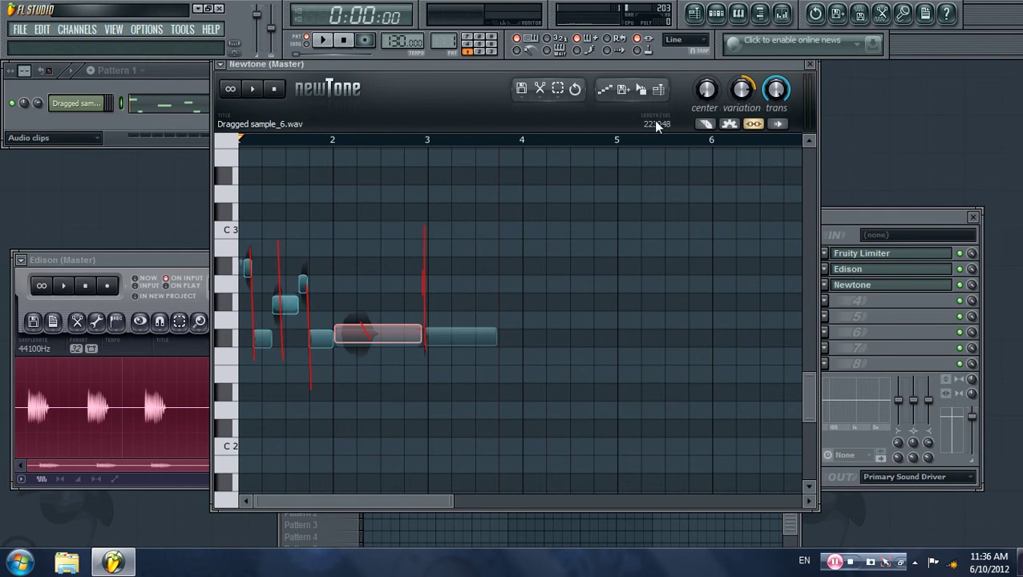
- Close the Newtone editor and rearrange the FL Studio windows
{"action": "left_click", "coordinate": [811, 64]}
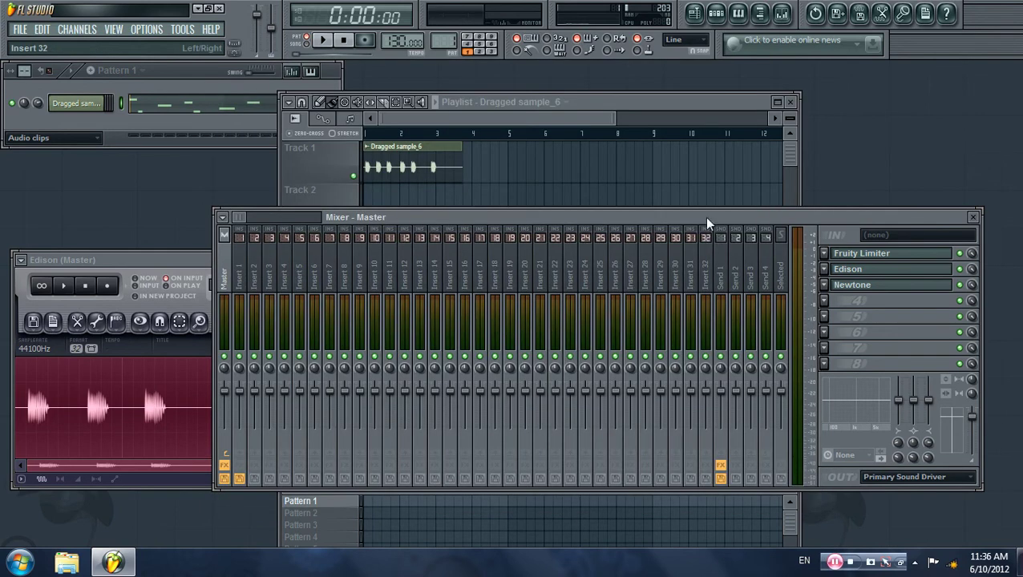
{"action": "mouse_move", "coordinate": [704, 216]}
{"action": "left_mouse_down"}
{"action": "mouse_move", "coordinate": [696, 229]}
{"action": "mouse_move", "coordinate": [693, 201]}
{"action": "left_mouse_up"}
{"action": "left_click_drag", "start_coordinate": [589, 120], "coordinate": [497, 116]}
- In Dragged sample_6's Channel settings, turn the Pitch knob up about 56 cents
{"action": "left_click", "coordinate": [63, 104]}
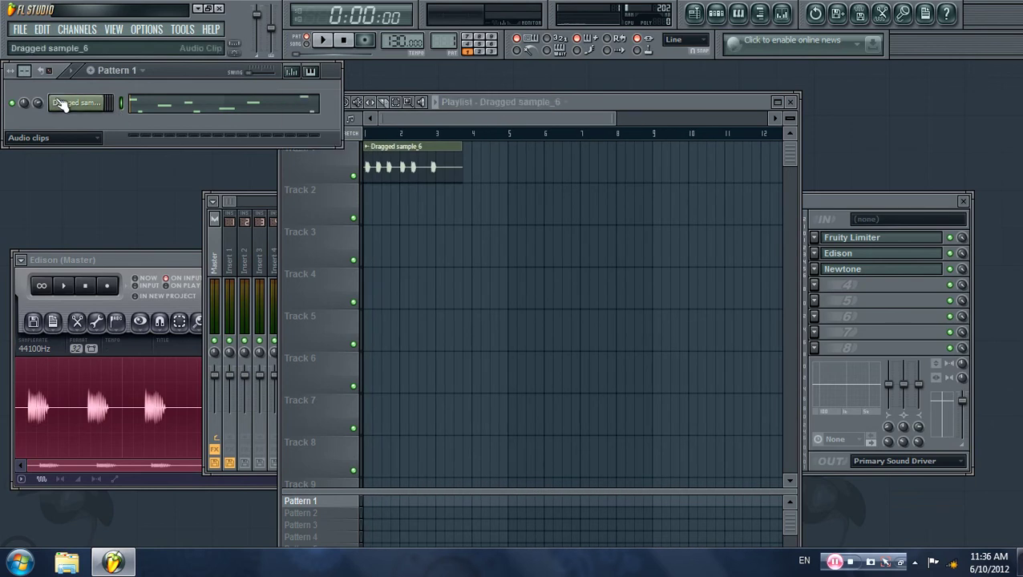
{"action": "left_click", "coordinate": [63, 104]}
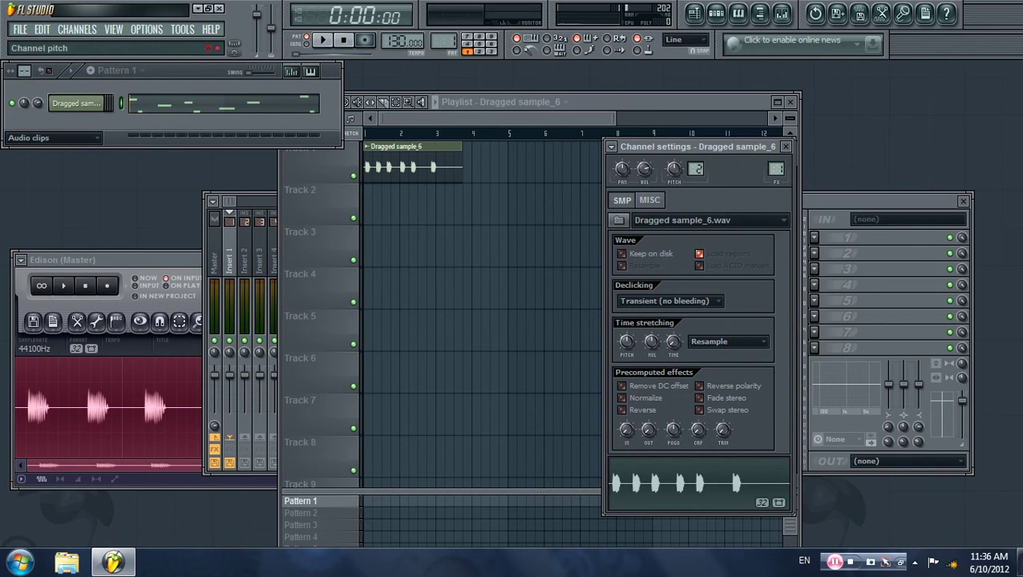
{"action": "mouse_move", "coordinate": [673, 169]}
{"action": "left_mouse_down"}
{"action": "mouse_move", "coordinate": [674, 152]}
{"action": "mouse_move", "coordinate": [672, 166]}
{"action": "left_mouse_up"}
- Reset the Dragged sample_6 channel's Pitch knob to its default value
{"action": "right_click", "coordinate": [672, 166]}
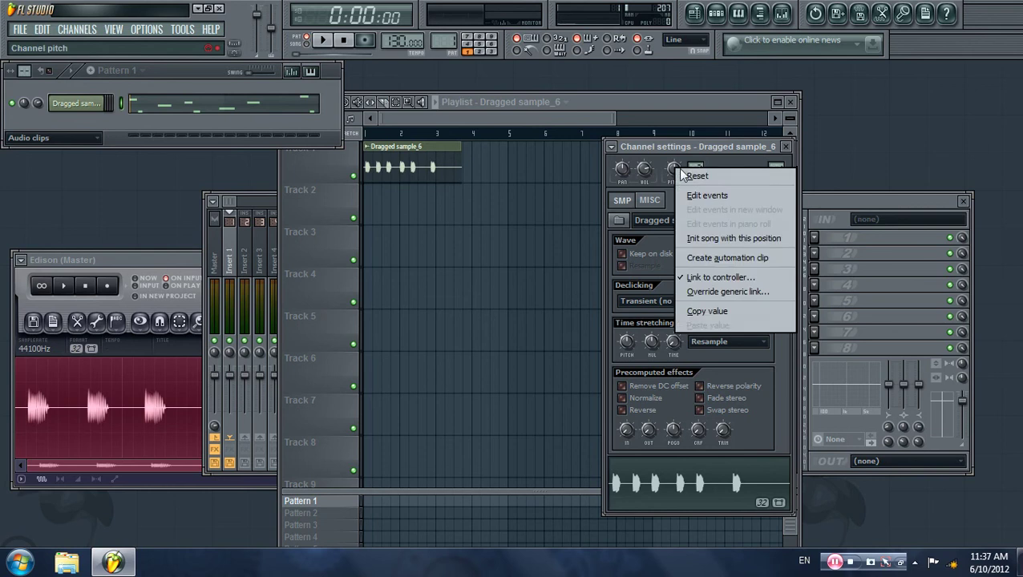
{"action": "left_click", "coordinate": [694, 173]}
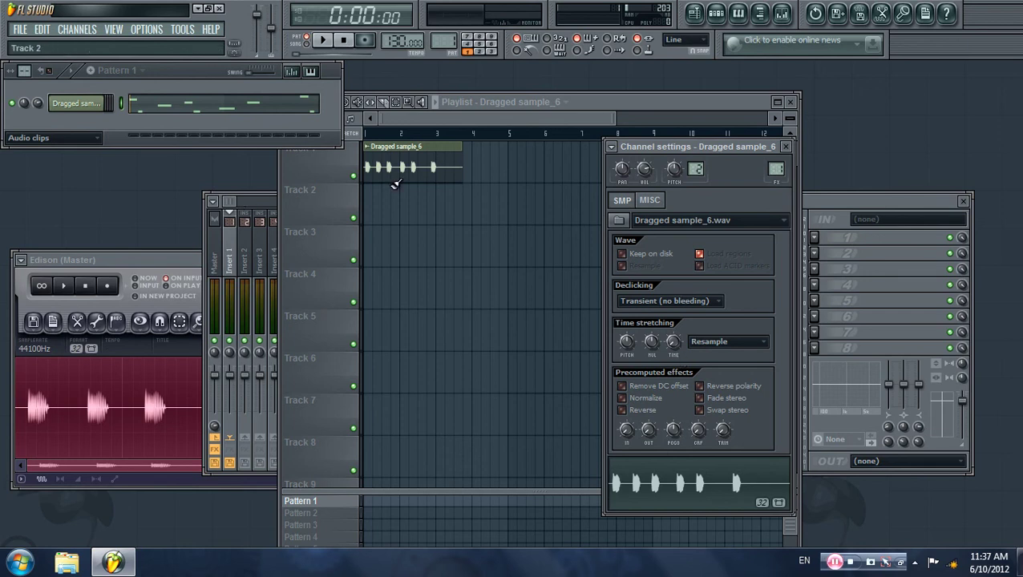
- Apply Pitch-correct sample to the vocal clip to open it in Newtone, then nudge the window down-right
{"action": "right_click", "coordinate": [368, 149]}
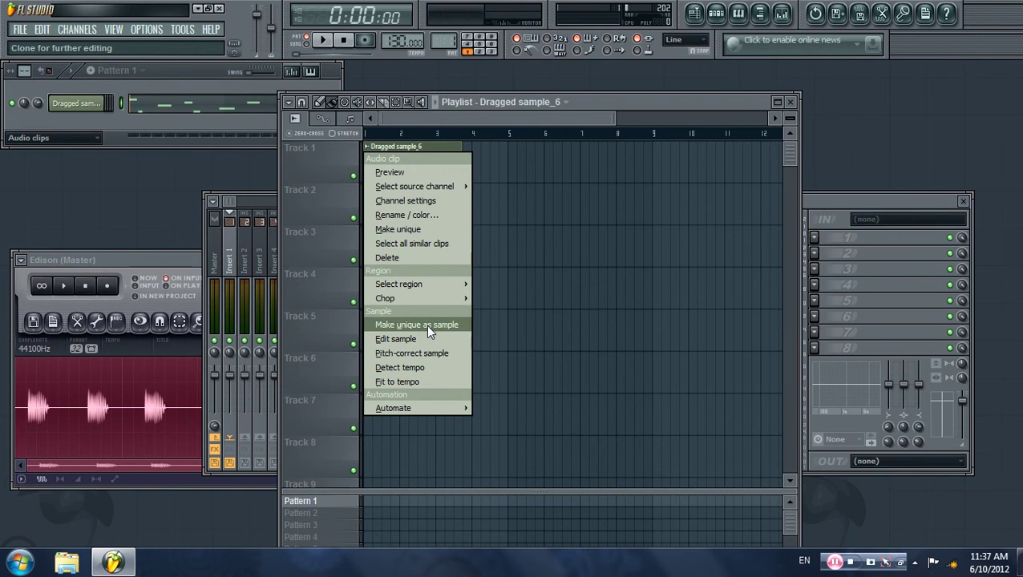
{"action": "left_click", "coordinate": [430, 358]}
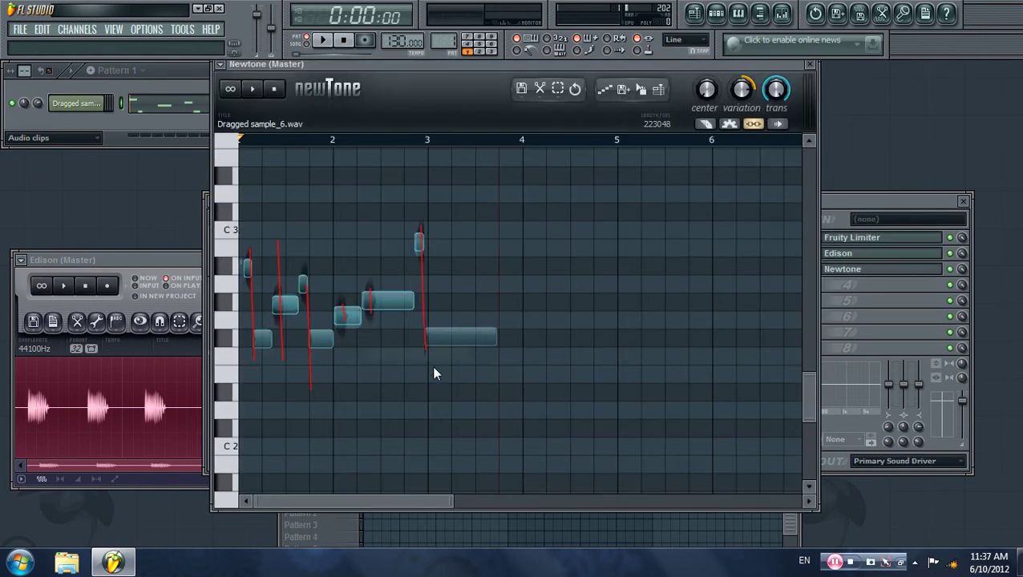
{"action": "left_click_drag", "start_coordinate": [420, 69], "coordinate": [441, 96]}
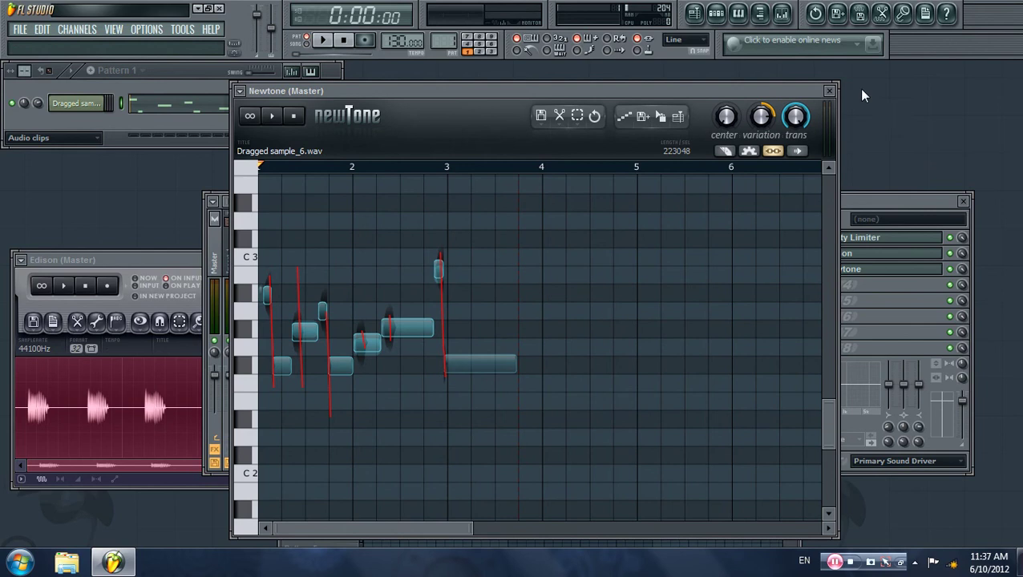
- Close Newtone, bring up the Mixer, and dismiss an empty slot's plugin list
{"action": "left_click", "coordinate": [829, 90]}
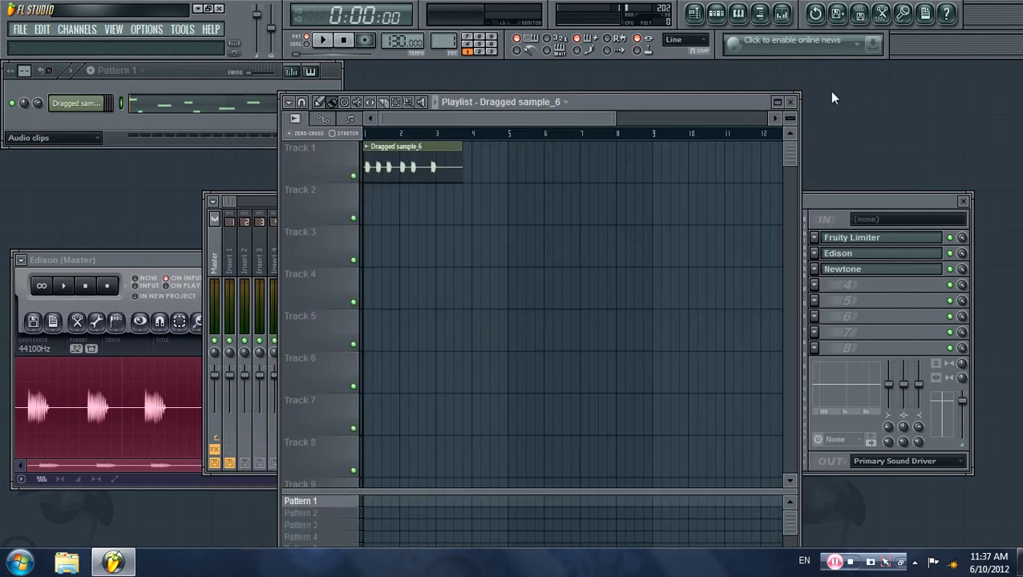
{"action": "left_click", "coordinate": [847, 206]}
{"action": "left_click", "coordinate": [814, 285]}
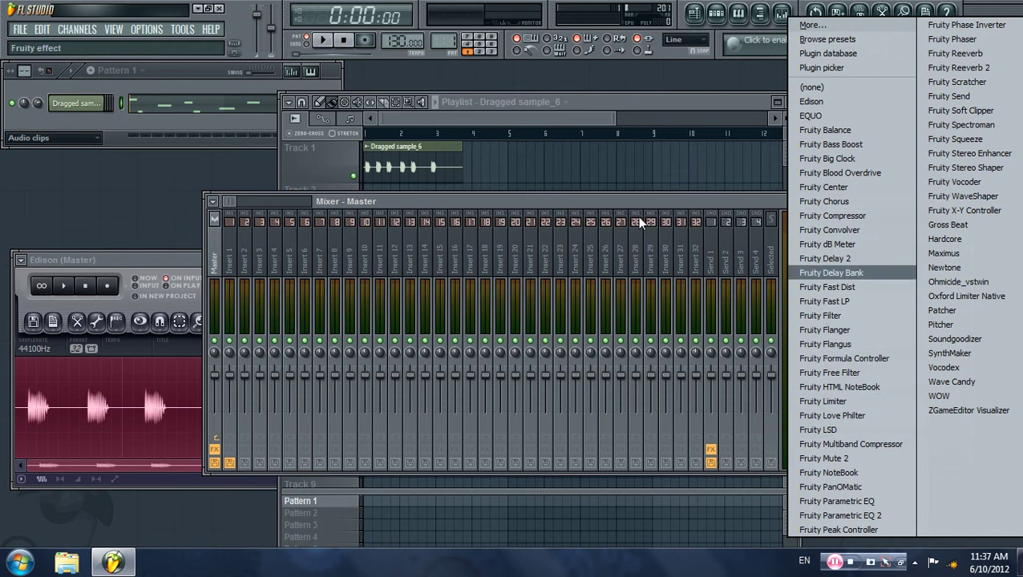
{"action": "left_click", "coordinate": [637, 194]}
- Open Newtone from the Master track's third effect slot to view the vocal's notes
{"action": "left_click", "coordinate": [895, 275]}
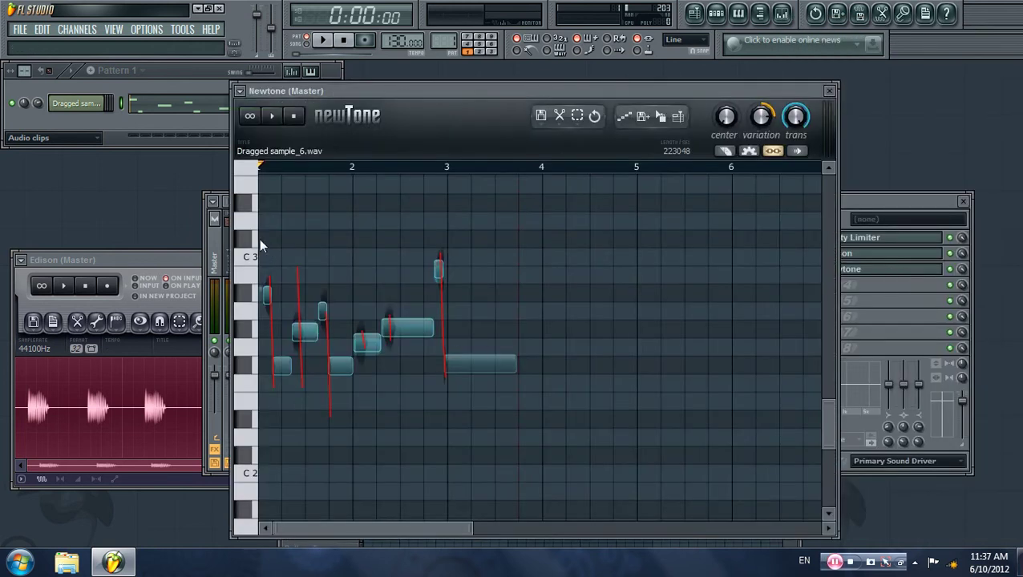
{"action": "mouse_move", "coordinate": [828, 440]}
{"action": "left_mouse_down"}
{"action": "mouse_move", "coordinate": [828, 413]}
{"action": "mouse_move", "coordinate": [828, 442]}
{"action": "left_mouse_up"}
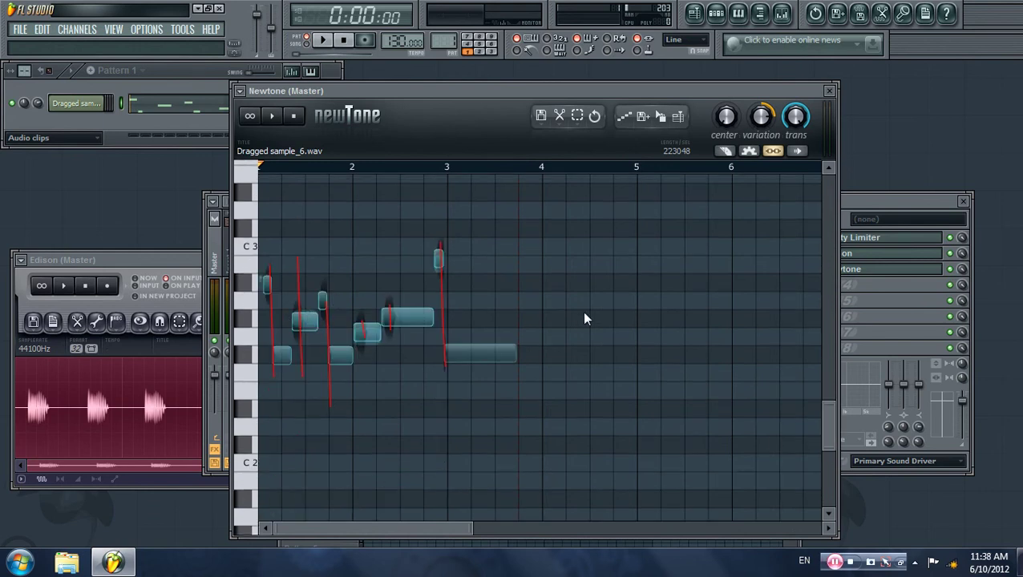
{"action": "mouse_move", "coordinate": [828, 417]}
{"action": "left_mouse_down"}
{"action": "mouse_move", "coordinate": [830, 313]}
{"action": "mouse_move", "coordinate": [828, 424]}
{"action": "mouse_move", "coordinate": [816, 422]}
{"action": "left_mouse_up"}
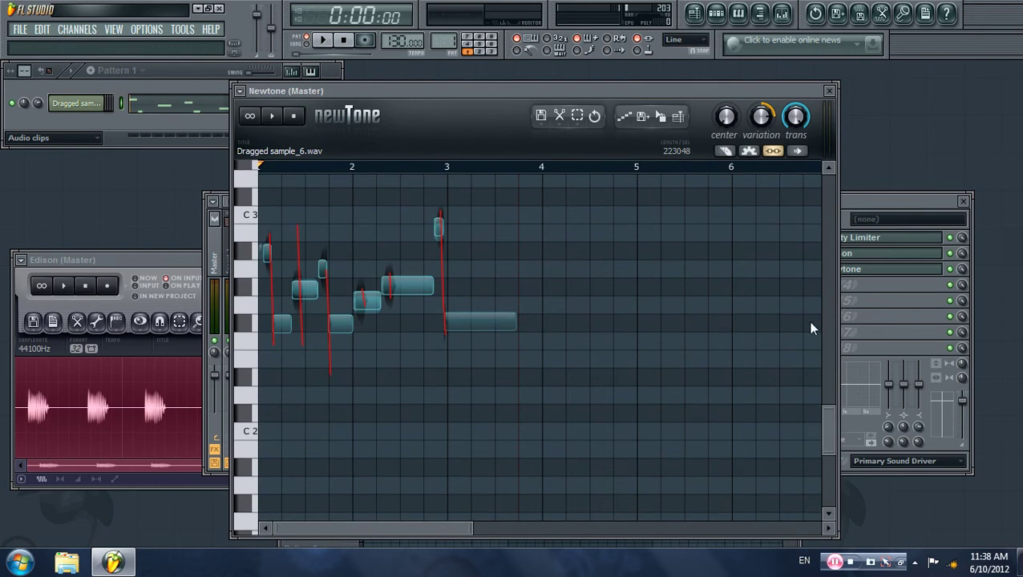
- Close Newtone and toggle the Playlist between maximized and windowed several times
{"action": "left_click", "coordinate": [830, 91]}
{"action": "mouse_move", "coordinate": [579, 200]}
{"action": "left_mouse_down"}
{"action": "mouse_move", "coordinate": [649, 200]}
{"action": "mouse_move", "coordinate": [579, 198]}
{"action": "left_mouse_up"}
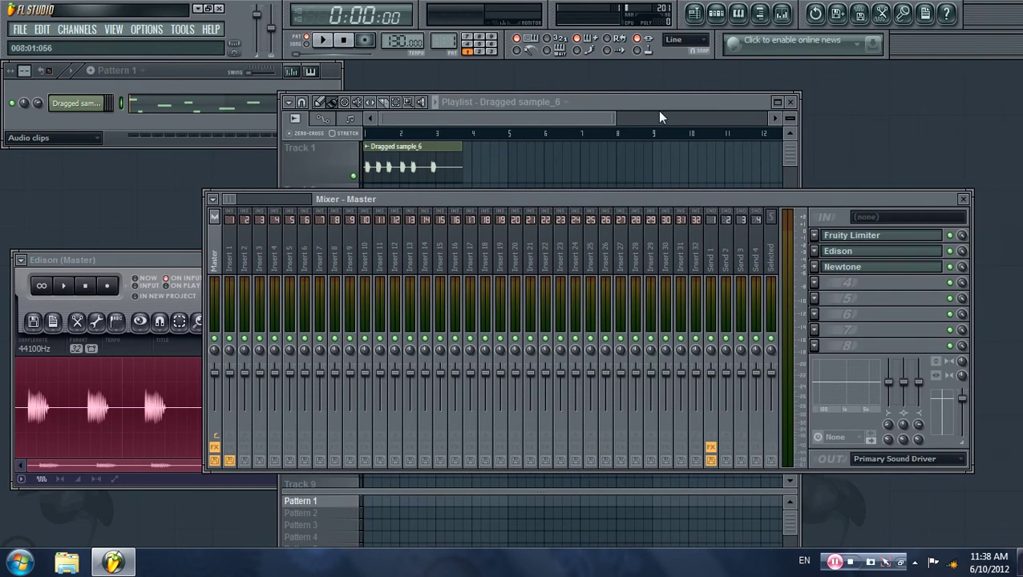
{"action": "double_click", "coordinate": [680, 102]}
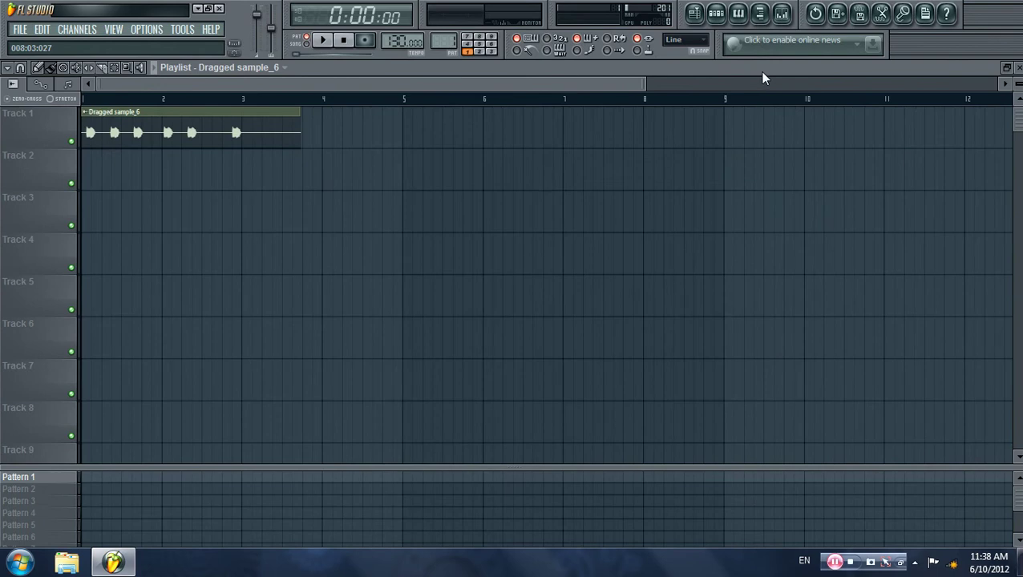
{"action": "double_click", "coordinate": [760, 72]}
{"action": "double_click", "coordinate": [716, 101]}
{"action": "double_click", "coordinate": [752, 71]}
{"action": "double_click", "coordinate": [720, 98]}
{"action": "double_click", "coordinate": [728, 69]}
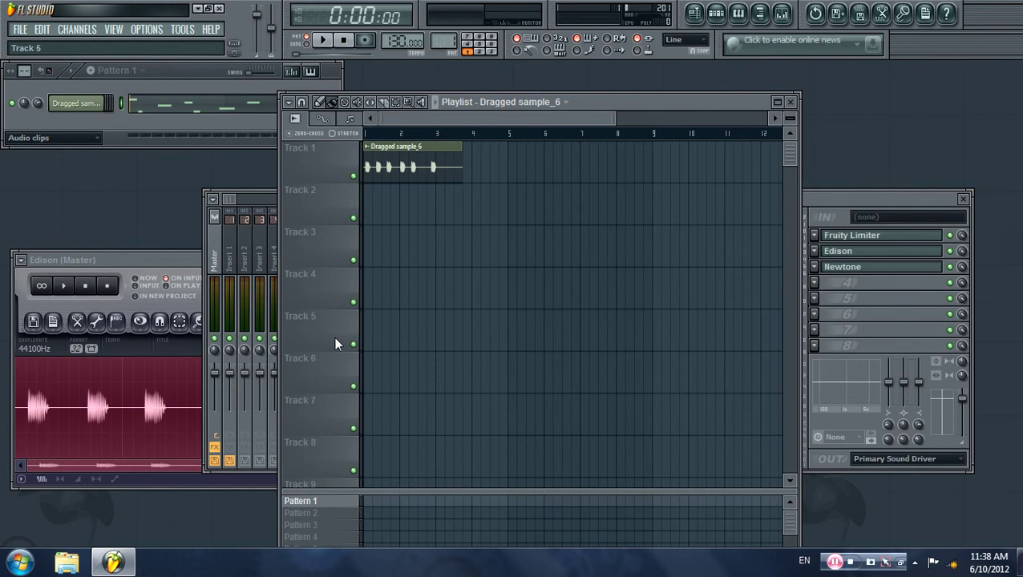
- Select the Master mixer track, then move the windowed Playlist up and to the right
{"action": "left_click", "coordinate": [226, 255]}
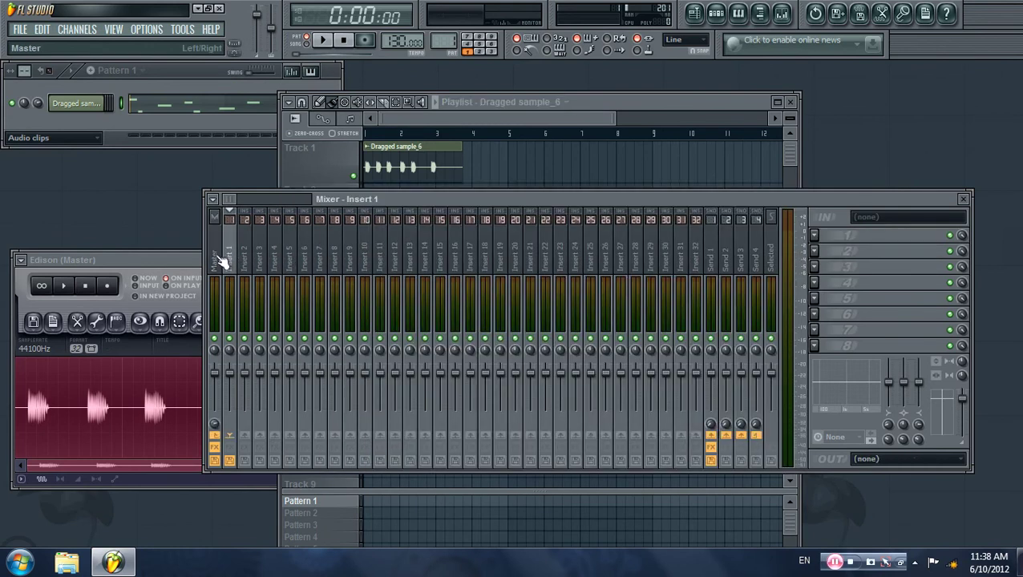
{"action": "left_click", "coordinate": [218, 257]}
{"action": "double_click", "coordinate": [681, 100]}
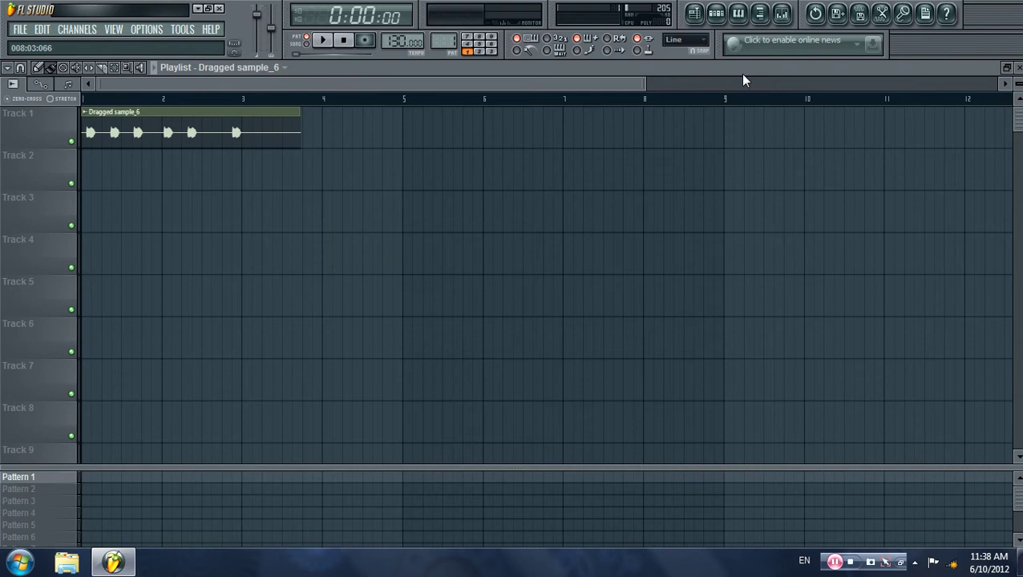
{"action": "double_click", "coordinate": [740, 74]}
{"action": "left_click", "coordinate": [866, 205]}
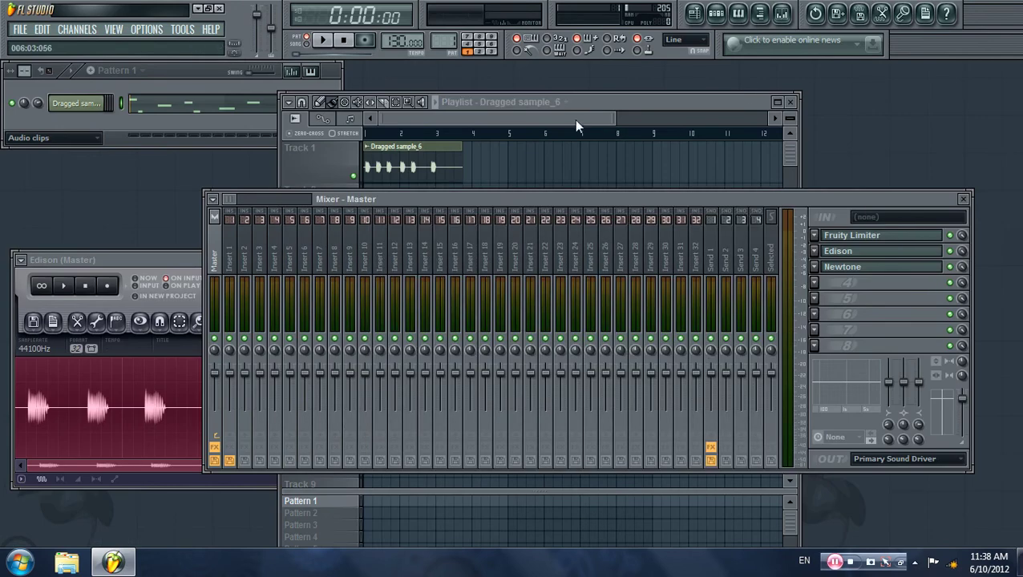
{"action": "double_click", "coordinate": [606, 101]}
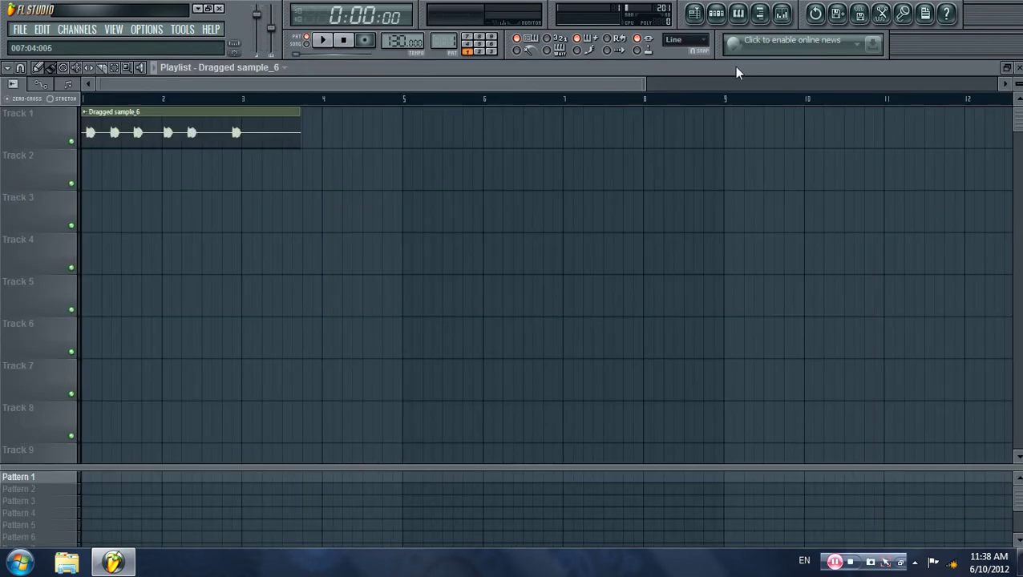
{"action": "double_click", "coordinate": [734, 66]}
{"action": "left_click", "coordinate": [676, 118]}
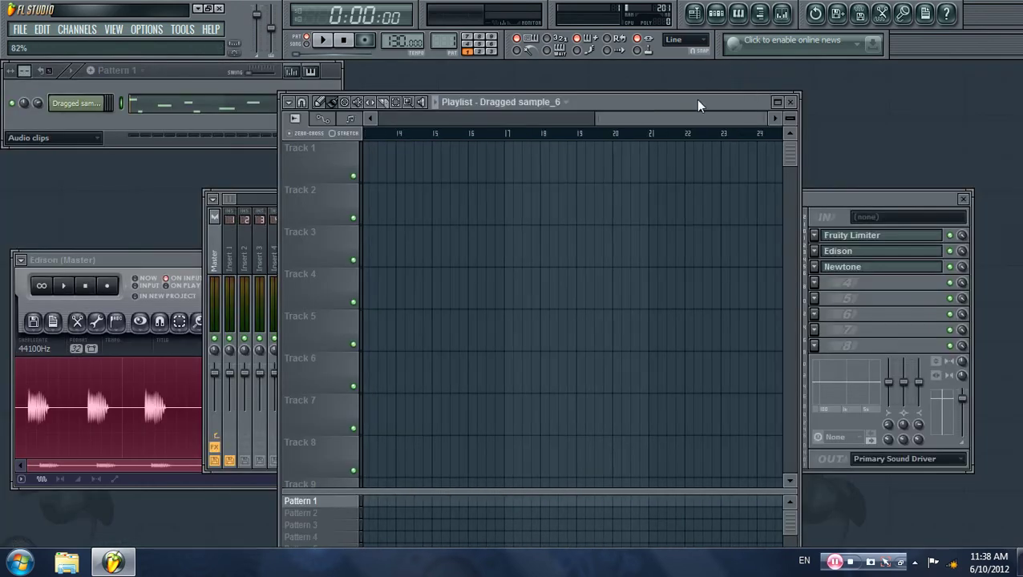
{"action": "left_click_drag", "start_coordinate": [698, 118], "coordinate": [405, 106]}
{"action": "left_click_drag", "start_coordinate": [611, 100], "coordinate": [678, 70]}
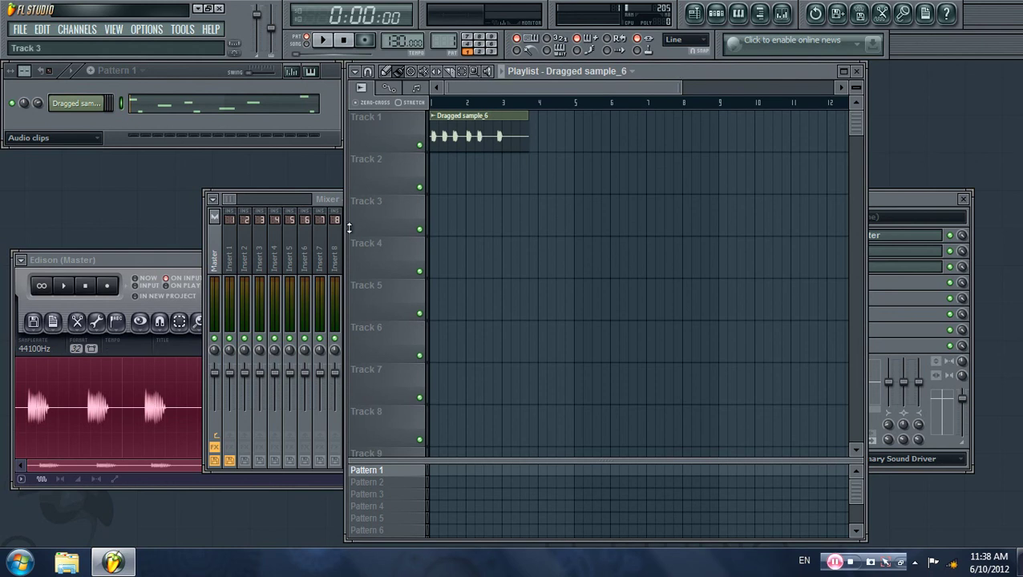
{"action": "left_click", "coordinate": [329, 199]}
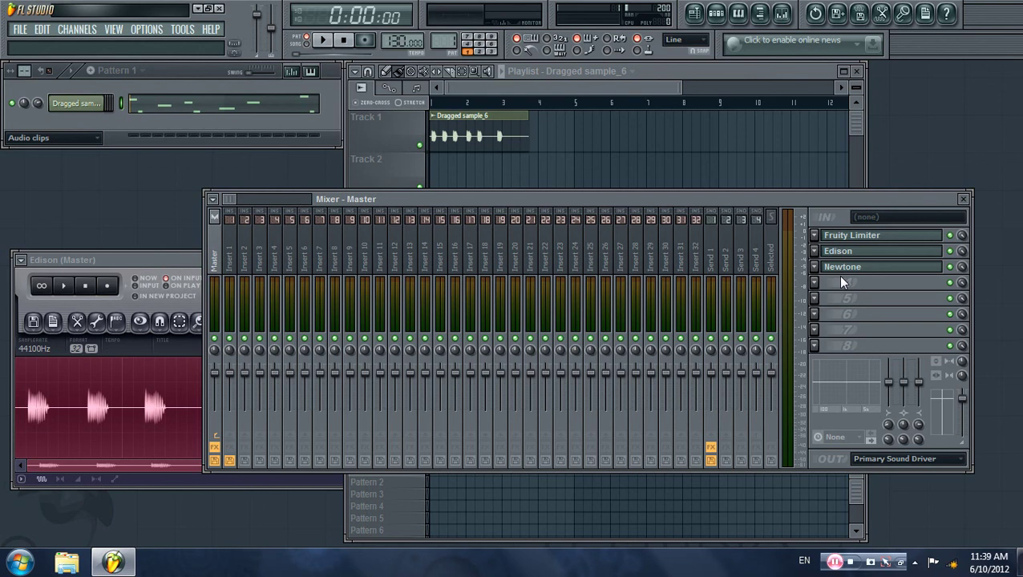
- Switch between the Master and Insert 1 tracks, then step through inserts up to Insert 9
{"action": "double_click", "coordinate": [732, 76]}
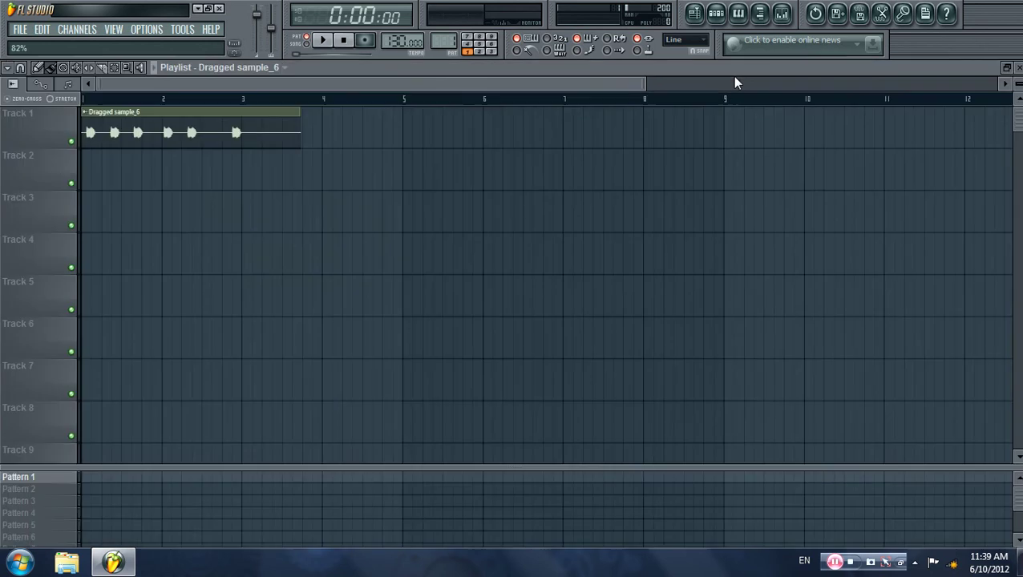
{"action": "double_click", "coordinate": [832, 74]}
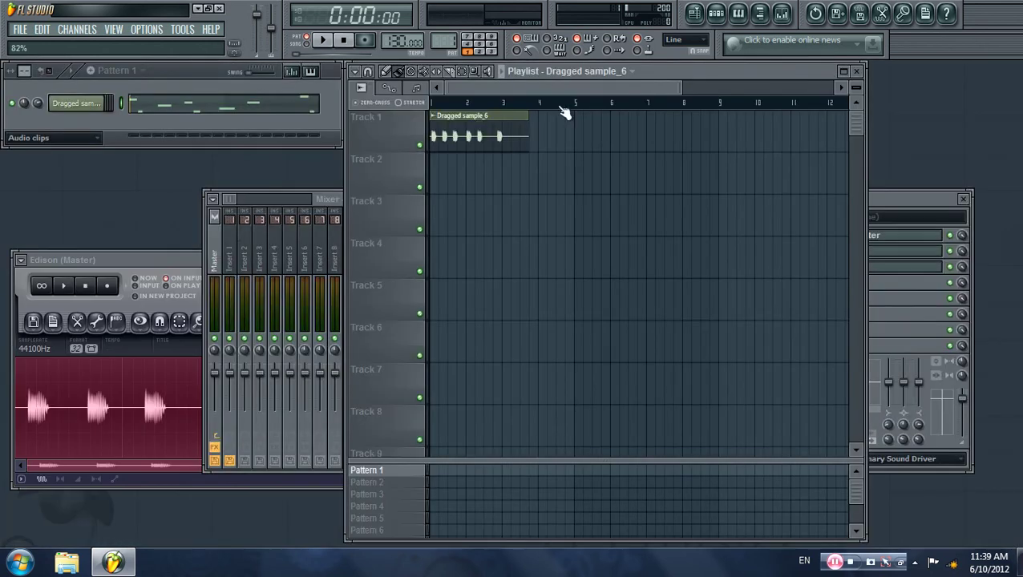
{"action": "left_click", "coordinate": [324, 201]}
{"action": "left_click", "coordinate": [232, 253]}
{"action": "left_click", "coordinate": [218, 257]}
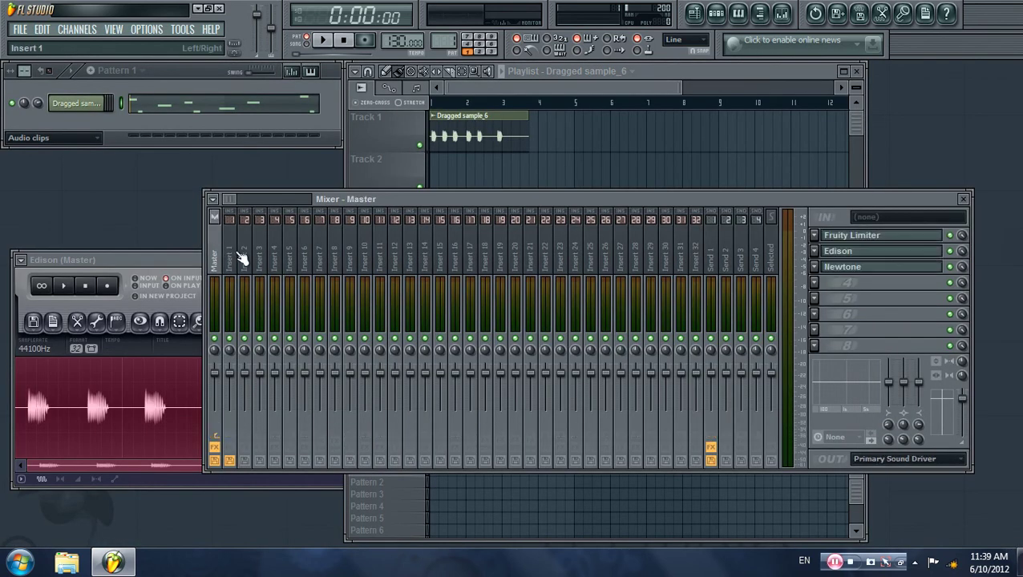
{"action": "left_click", "coordinate": [241, 259]}
{"action": "left_click", "coordinate": [216, 265]}
{"action": "left_click", "coordinate": [239, 259]}
{"action": "left_click", "coordinate": [218, 261]}
{"action": "mouse_move", "coordinate": [219, 261]}
{"action": "left_mouse_down"}
{"action": "mouse_move", "coordinate": [333, 266]}
{"action": "mouse_move", "coordinate": [220, 267]}
{"action": "mouse_move", "coordinate": [231, 269]}
{"action": "mouse_move", "coordinate": [218, 263]}
{"action": "mouse_move", "coordinate": [230, 255]}
{"action": "left_mouse_up"}
- Keep the Audio clips channel filter and drag the Mixer up near the screen top
{"action": "left_click", "coordinate": [666, 97]}
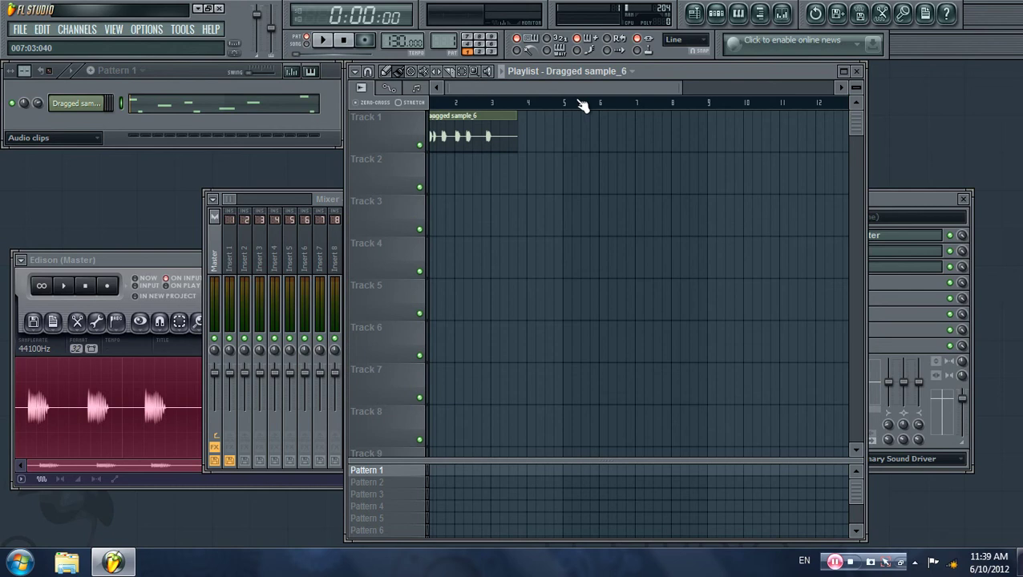
{"action": "double_click", "coordinate": [749, 72]}
{"action": "double_click", "coordinate": [836, 74]}
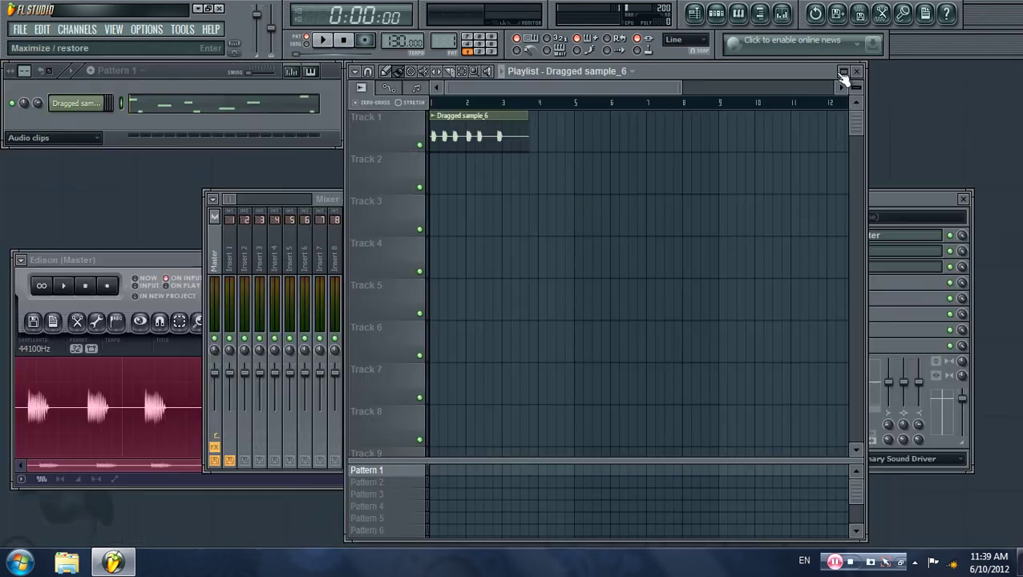
{"action": "double_click", "coordinate": [842, 74]}
{"action": "double_click", "coordinate": [844, 74]}
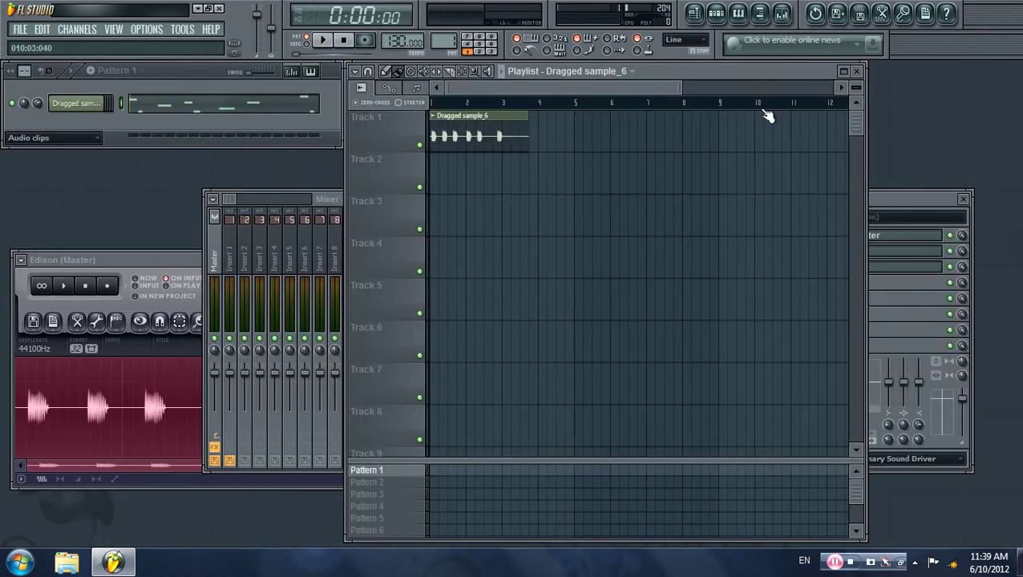
{"action": "left_click", "coordinate": [236, 200]}
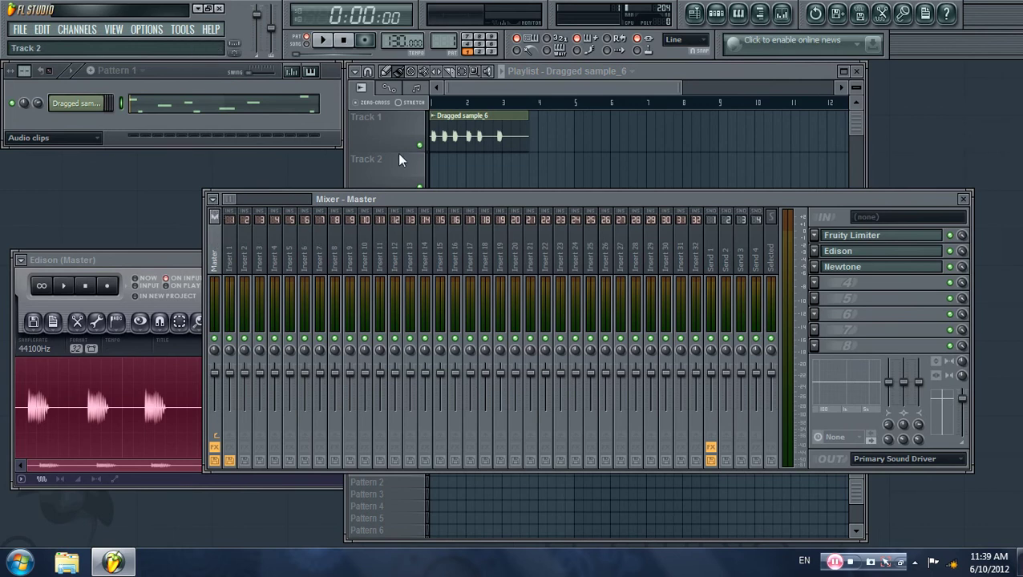
{"action": "double_click", "coordinate": [691, 70]}
{"action": "double_click", "coordinate": [771, 69]}
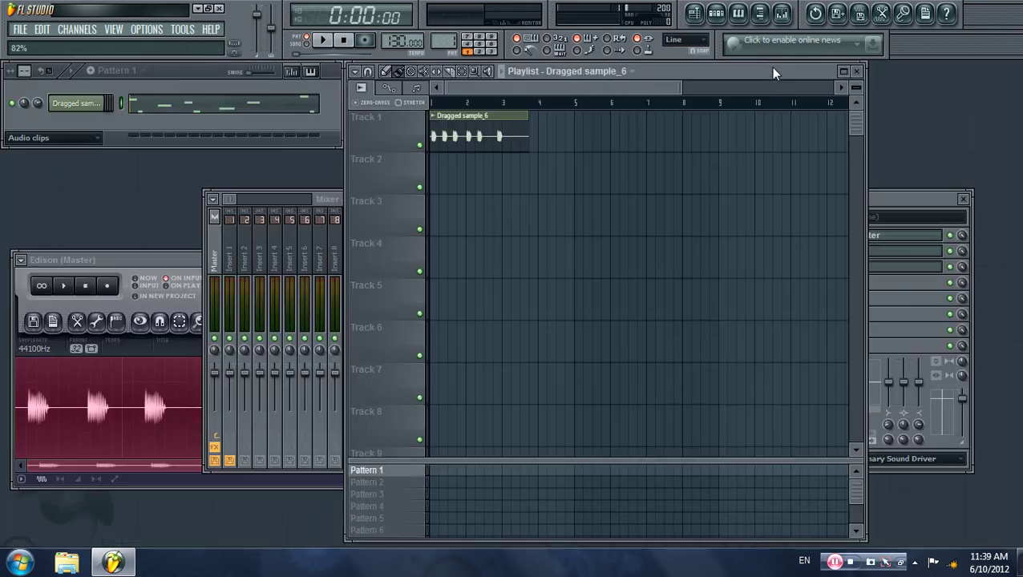
{"action": "left_click", "coordinate": [91, 138]}
{"action": "left_click", "coordinate": [91, 139]}
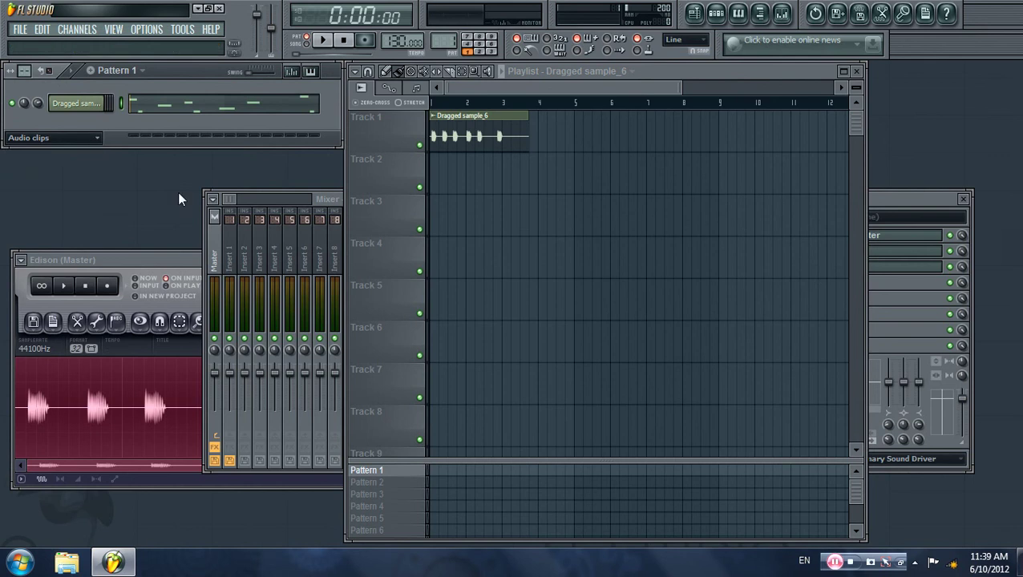
{"action": "left_click", "coordinate": [322, 200]}
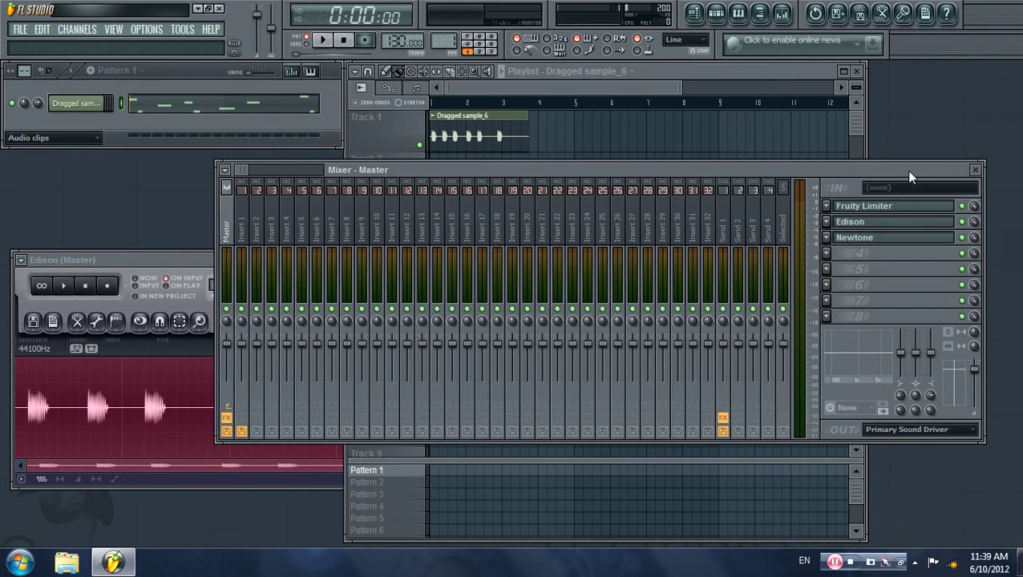
{"action": "left_click_drag", "start_coordinate": [911, 175], "coordinate": [933, 94]}
- Load youtube.com in Chrome and open the 'see all' list of subscribed channels
{"action": "left_click", "coordinate": [19, 561]}
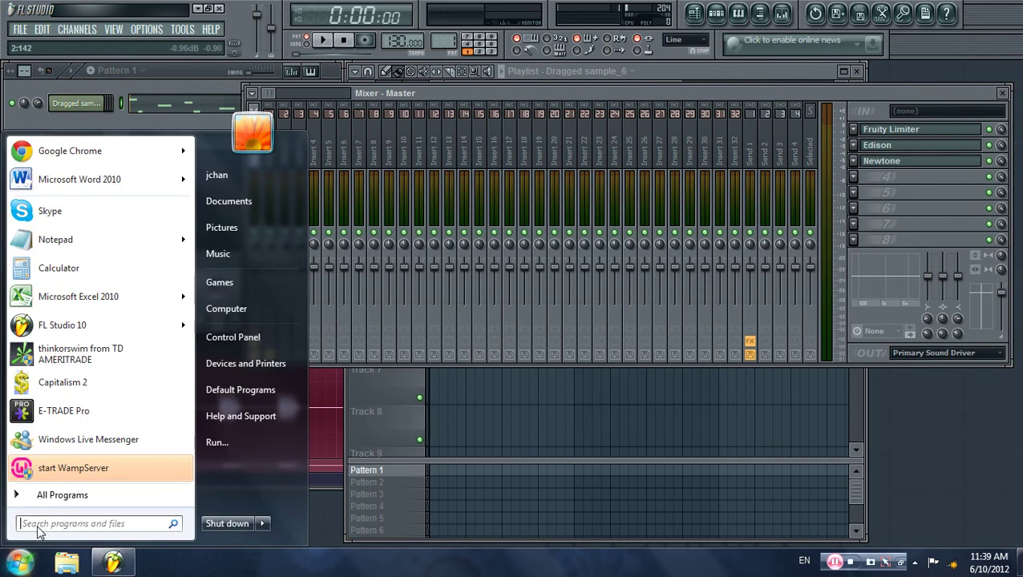
{"action": "left_click", "coordinate": [523, 315]}
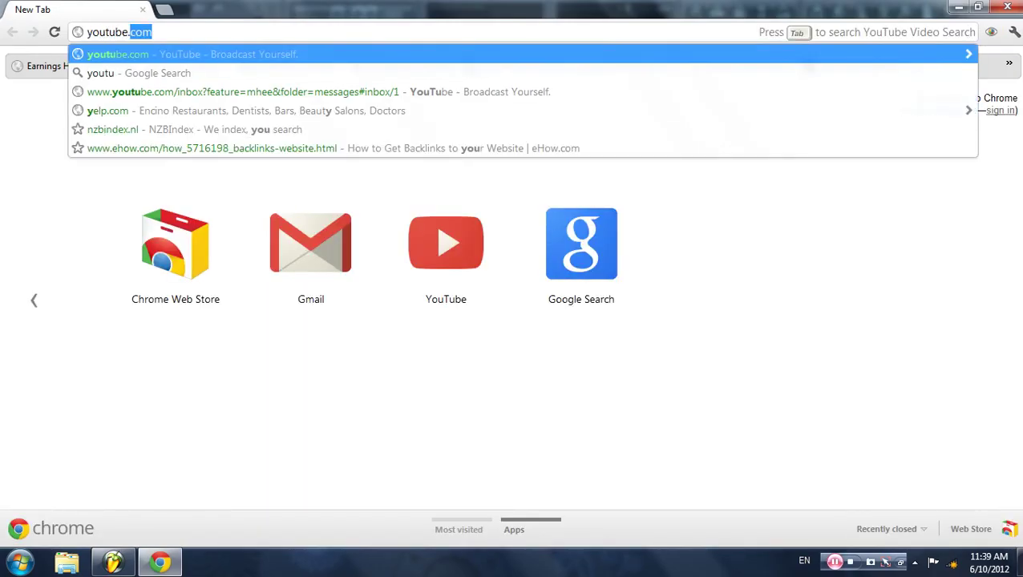
{"action": "type", "text": "be"}
{"action": "key", "text": "Return"}
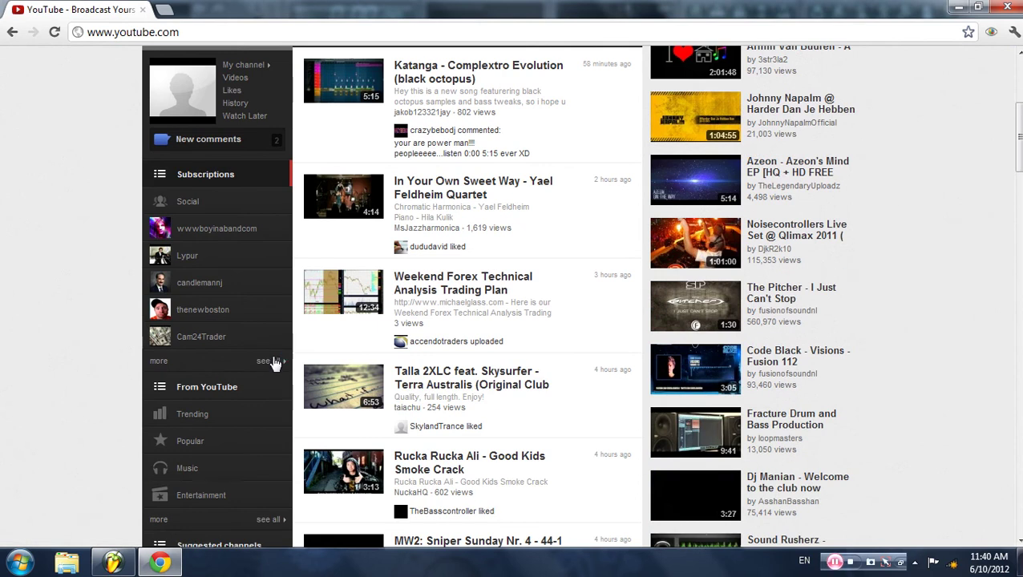
{"action": "left_click", "coordinate": [274, 361]}
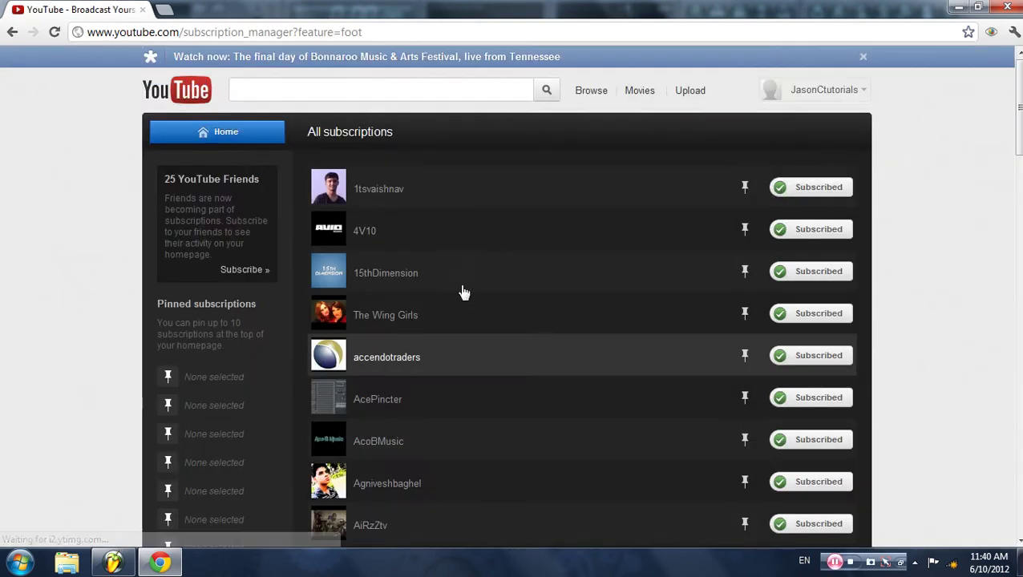
- Scroll the subscription manager, switch to page 2, and scroll through its channels
{"action": "scroll", "coordinate": [523, 267], "scroll_direction": "down", "scroll_amount": 6}
{"action": "scroll", "coordinate": [526, 269], "scroll_direction": "down", "scroll_amount": 9}
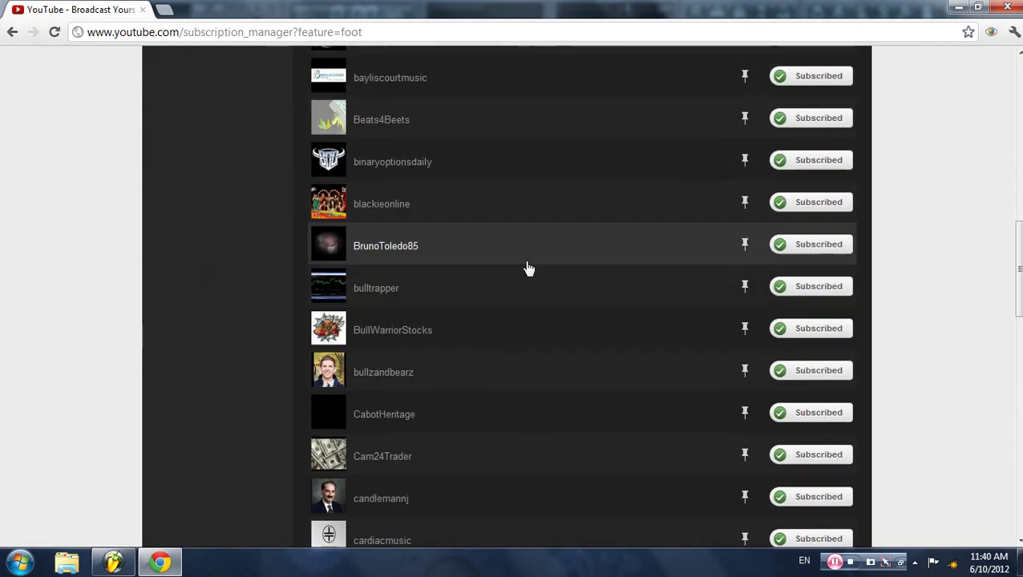
{"action": "scroll", "coordinate": [529, 269], "scroll_direction": "down", "scroll_amount": 3}
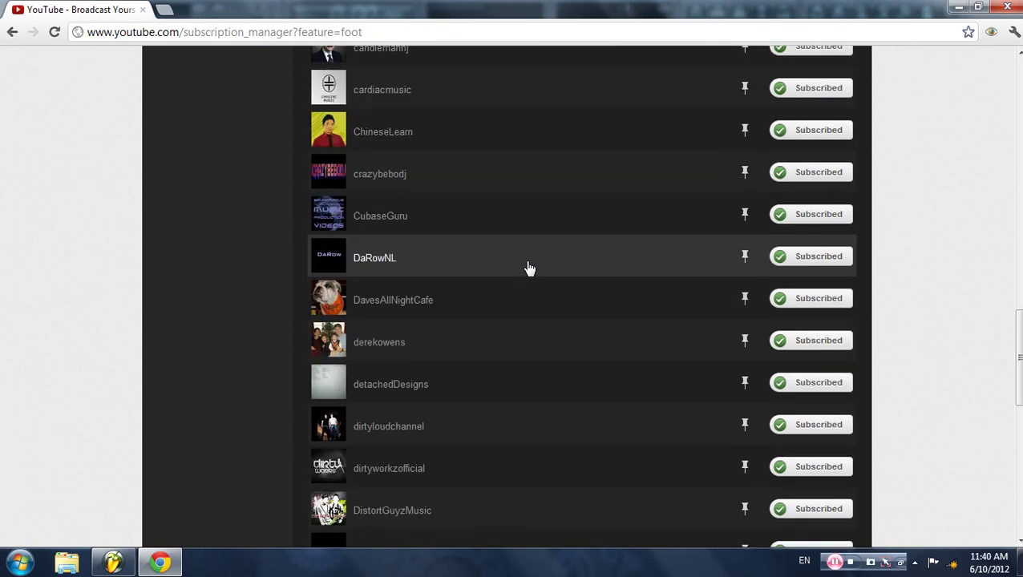
{"action": "scroll", "coordinate": [521, 270], "scroll_direction": "up", "scroll_amount": 1}
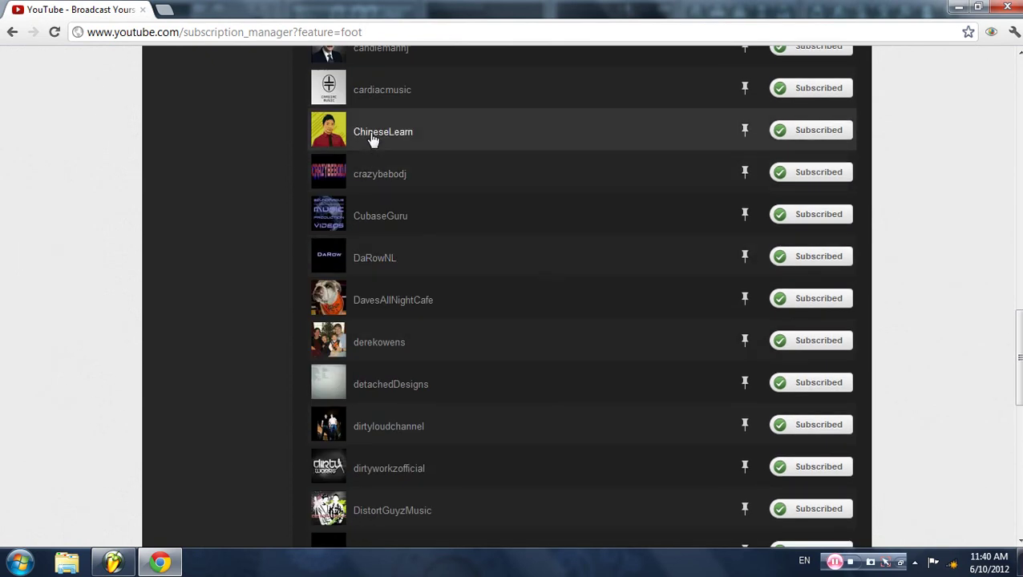
{"action": "scroll", "coordinate": [434, 187], "scroll_direction": "down", "scroll_amount": 7}
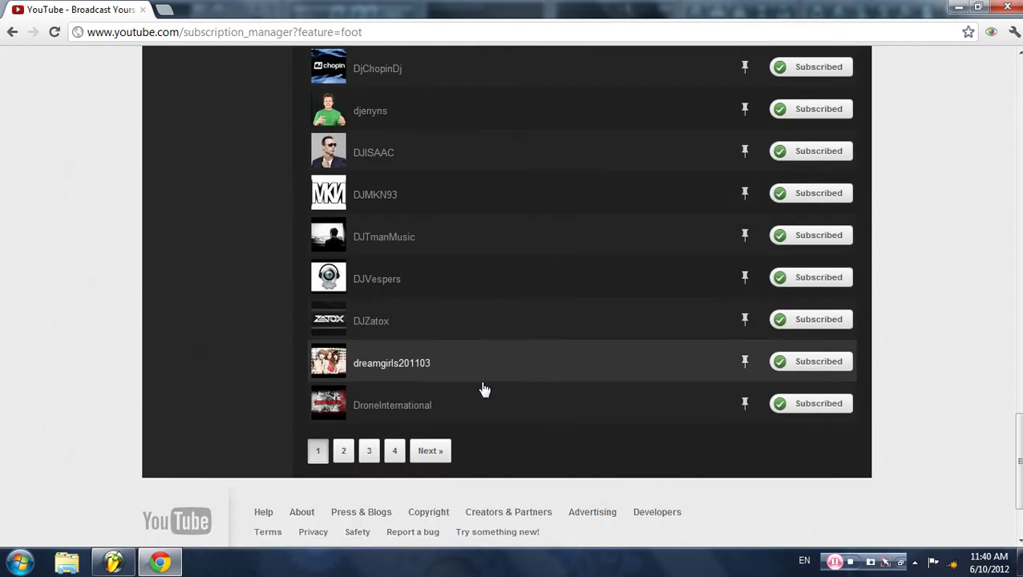
{"action": "left_click", "coordinate": [343, 450]}
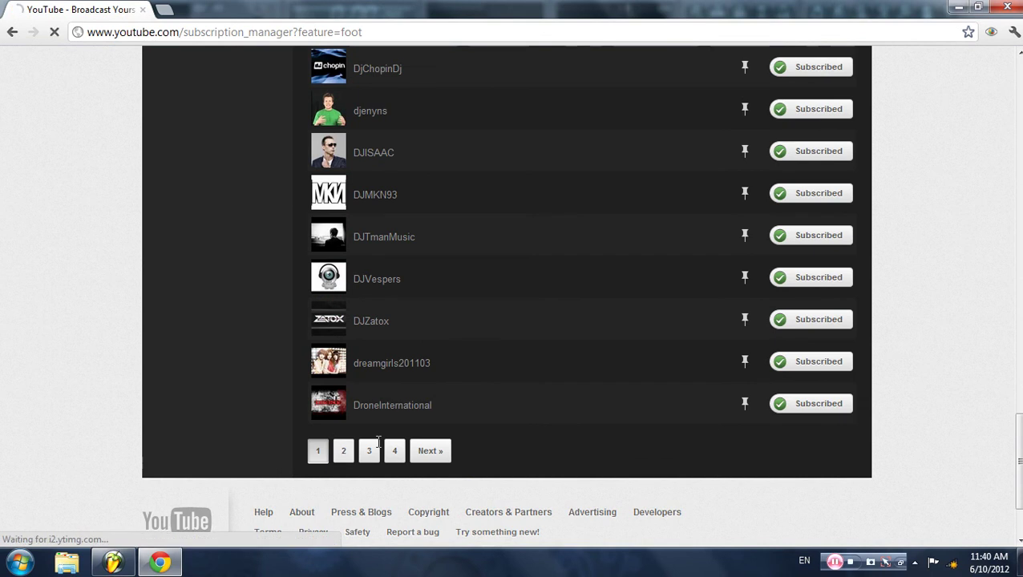
{"action": "scroll", "coordinate": [539, 377], "scroll_direction": "down", "scroll_amount": 5}
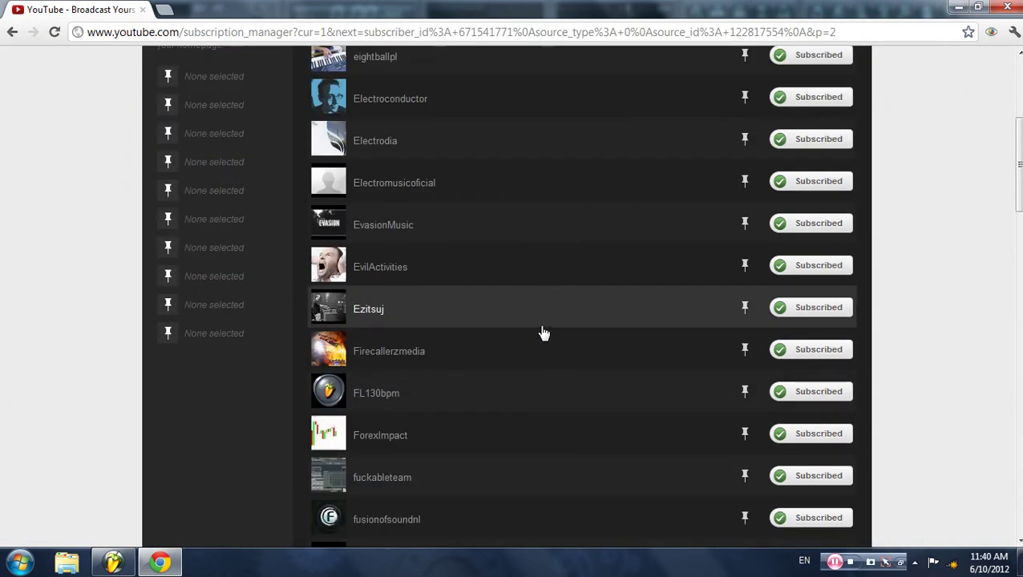
{"action": "scroll", "coordinate": [543, 333], "scroll_direction": "down", "scroll_amount": 11}
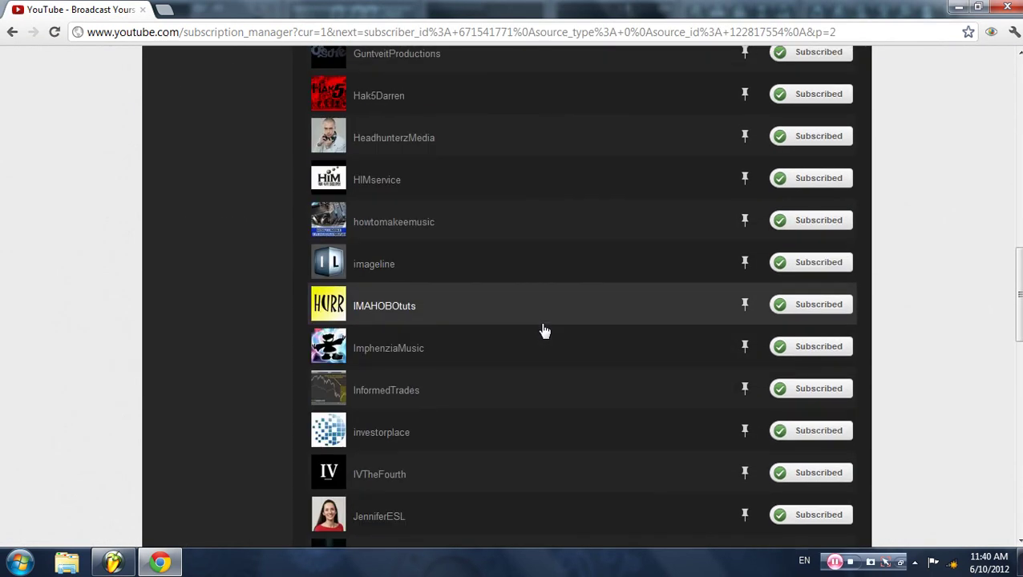
{"action": "scroll", "coordinate": [543, 331], "scroll_direction": "down", "scroll_amount": 6}
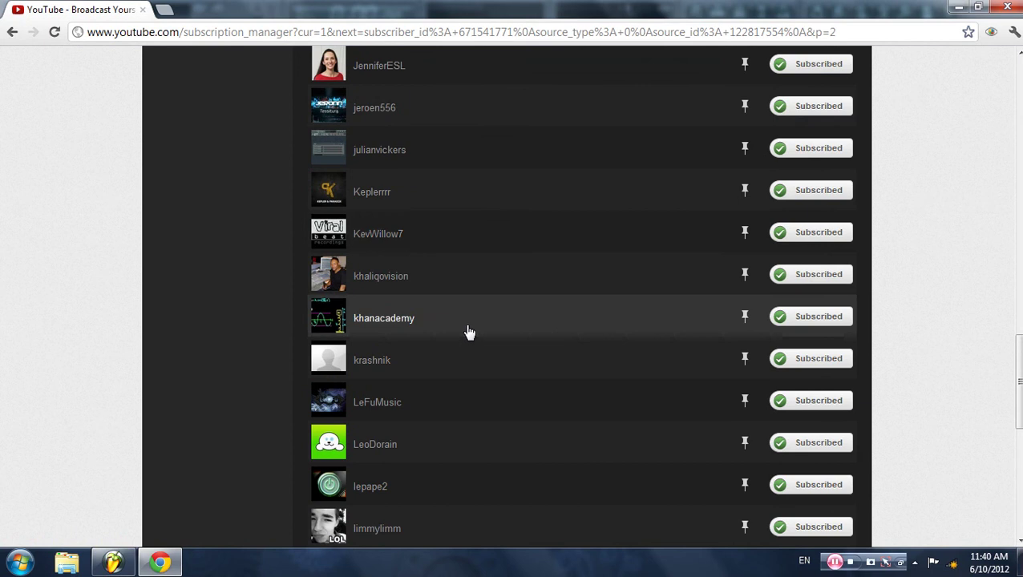
{"action": "scroll", "coordinate": [433, 321], "scroll_direction": "down", "scroll_amount": 2}
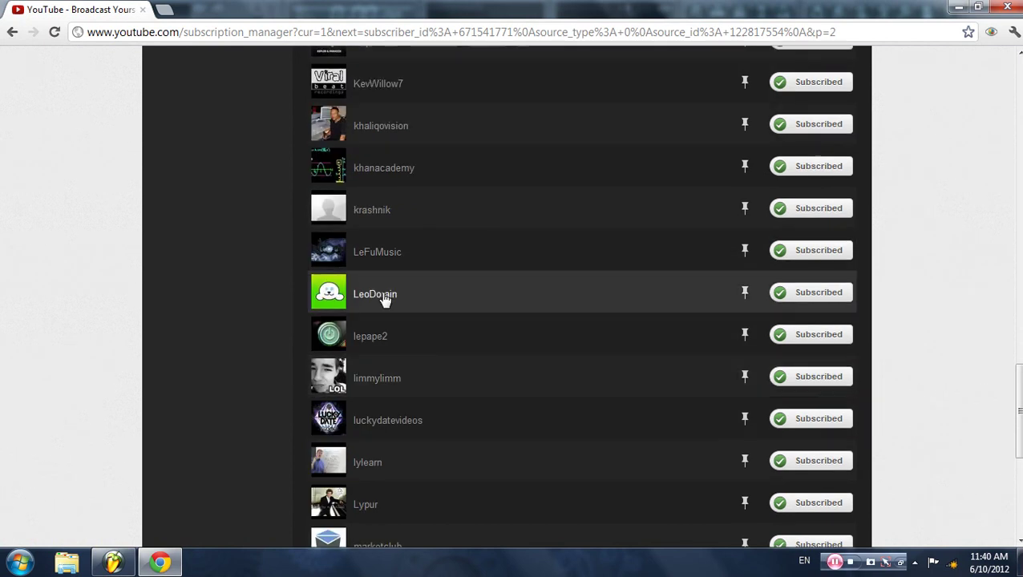
- Open a subscribed composer's channel page and scroll through its Feed
{"action": "left_click", "coordinate": [386, 296]}
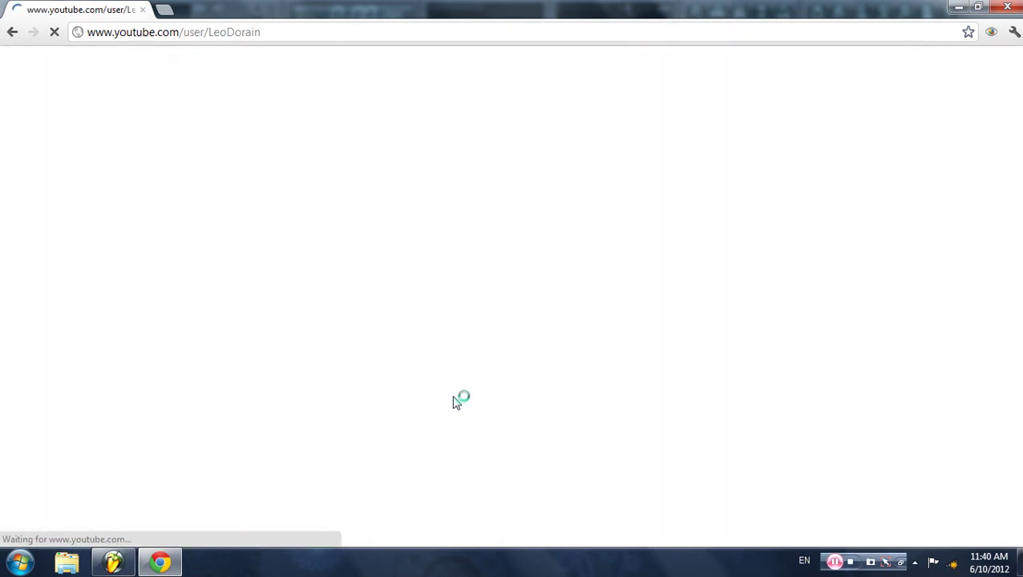
{"action": "scroll", "coordinate": [464, 370], "scroll_direction": "down", "scroll_amount": 2}
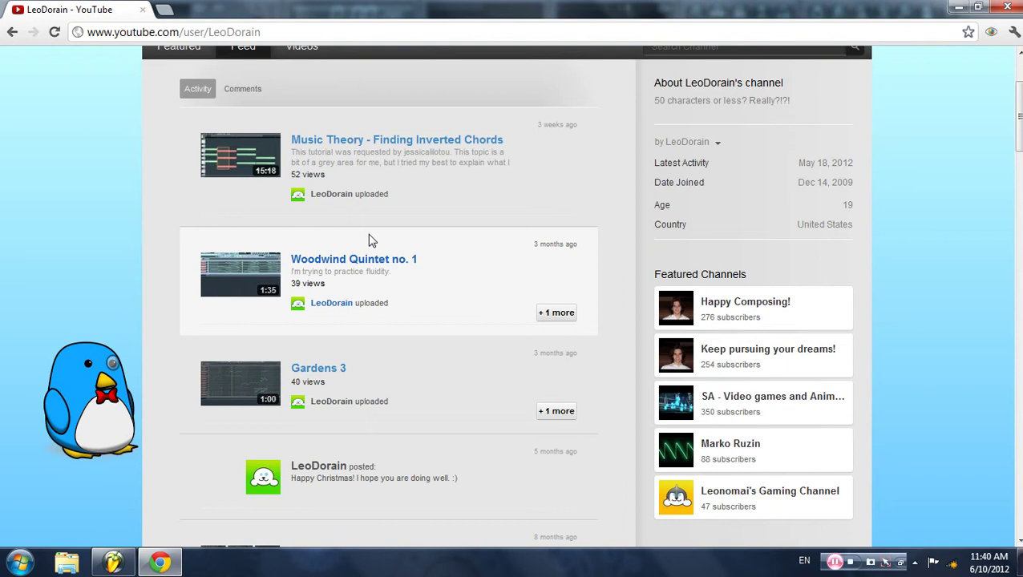
{"action": "scroll", "coordinate": [393, 233], "scroll_direction": "down", "scroll_amount": 4}
{"action": "scroll", "coordinate": [389, 245], "scroll_direction": "down", "scroll_amount": 10}
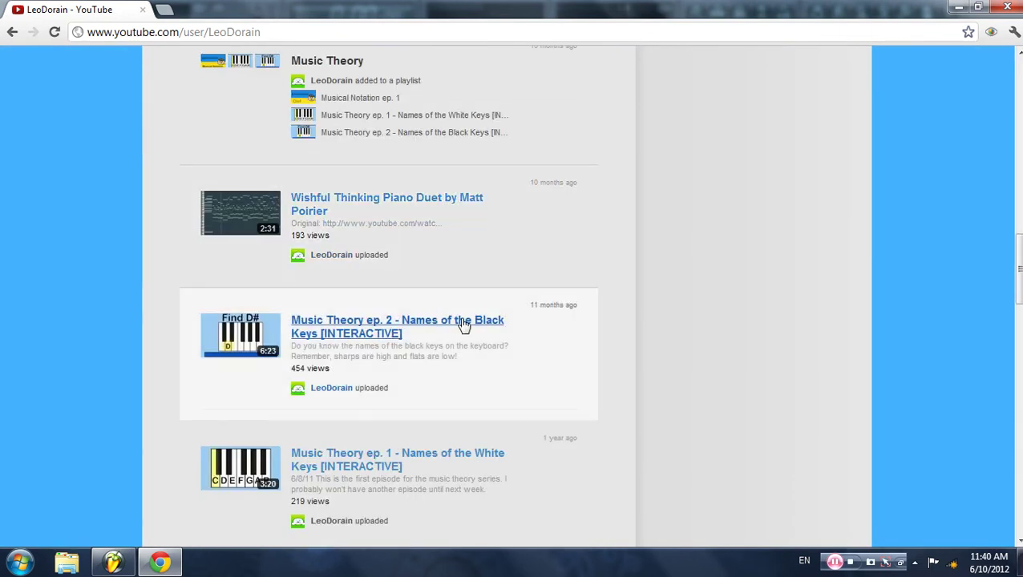
{"action": "scroll", "coordinate": [463, 326], "scroll_direction": "down", "scroll_amount": 5}
{"action": "scroll", "coordinate": [463, 325], "scroll_direction": "up", "scroll_amount": 5}
{"action": "scroll", "coordinate": [463, 325], "scroll_direction": "up", "scroll_amount": 15}
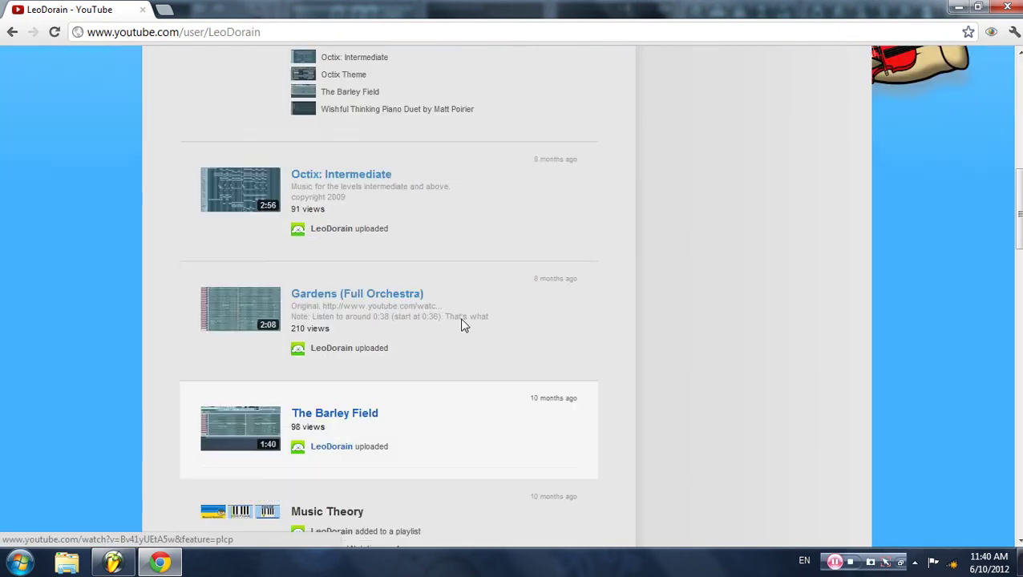
{"action": "scroll", "coordinate": [457, 327], "scroll_direction": "down", "scroll_amount": 2}
{"action": "scroll", "coordinate": [453, 330], "scroll_direction": "down", "scroll_amount": 20}
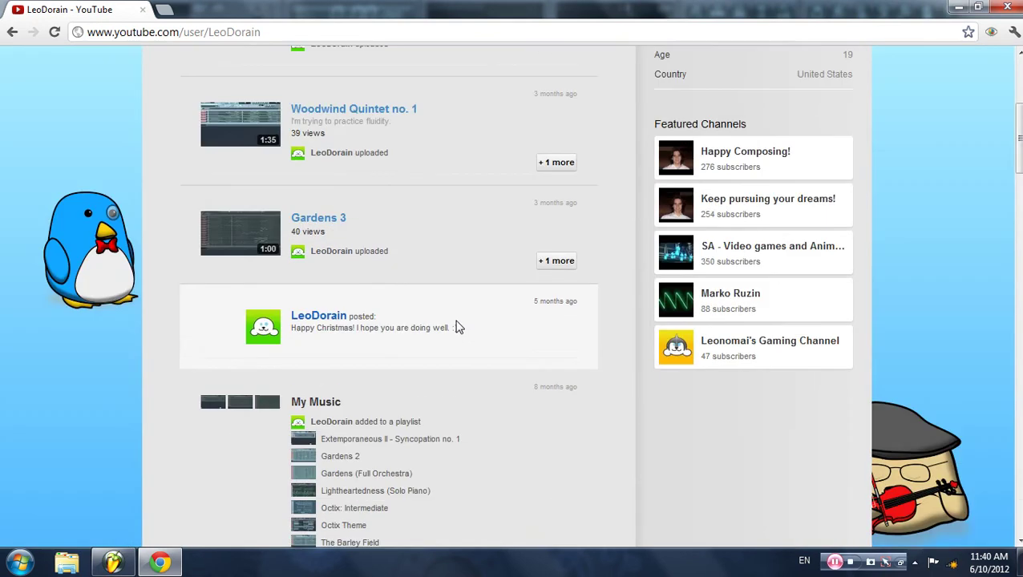
{"action": "scroll", "coordinate": [459, 324], "scroll_direction": "down", "scroll_amount": 13}
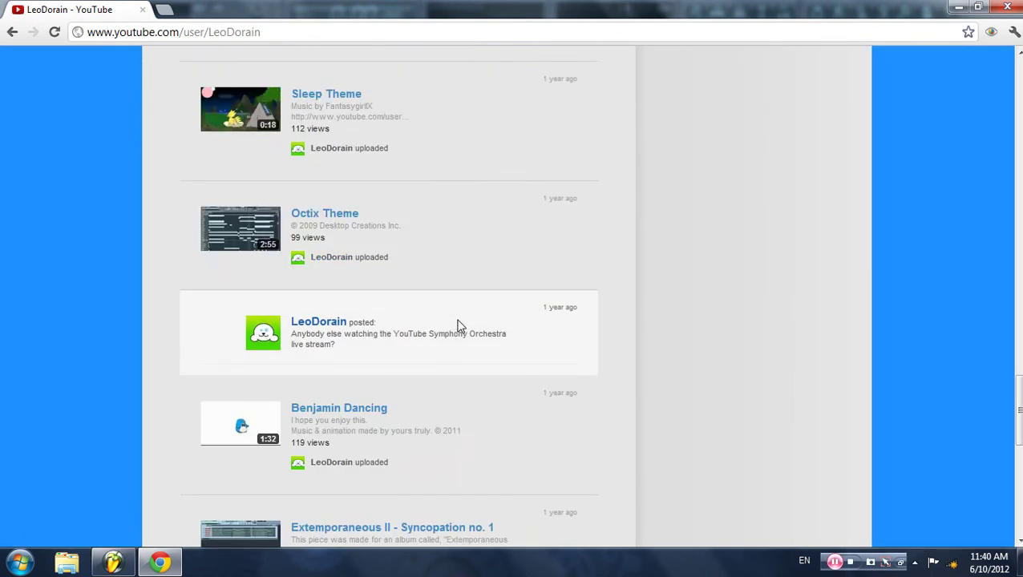
{"action": "scroll", "coordinate": [457, 317], "scroll_direction": "up", "scroll_amount": 1}
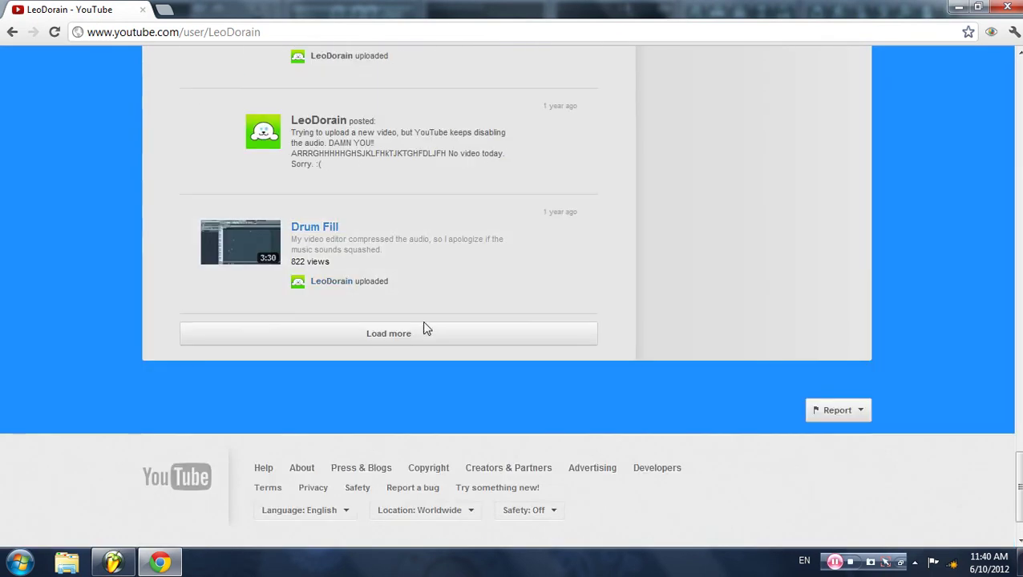
- Load more older feed entries, then scroll back up to the top
{"action": "left_click", "coordinate": [450, 332]}
{"action": "scroll", "coordinate": [491, 313], "scroll_direction": "down", "scroll_amount": 15}
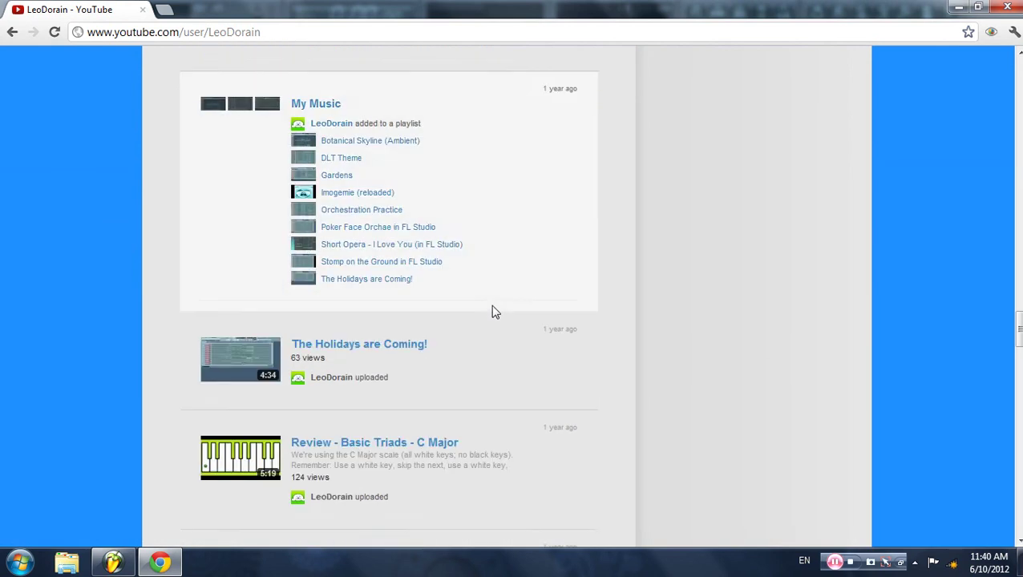
{"action": "scroll", "coordinate": [494, 311], "scroll_direction": "down", "scroll_amount": 12}
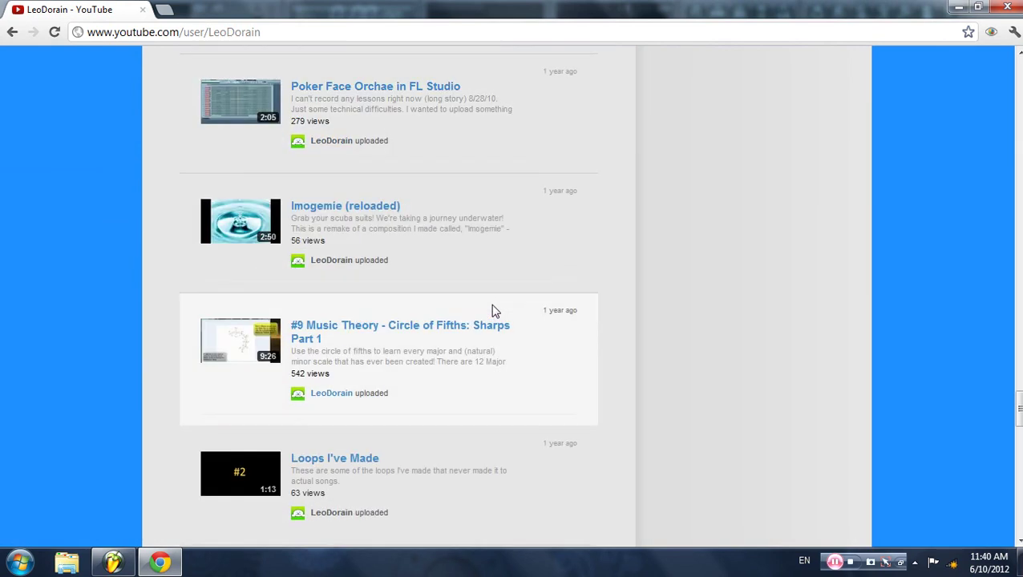
{"action": "scroll", "coordinate": [494, 311], "scroll_direction": "down", "scroll_amount": 5}
{"action": "scroll", "coordinate": [491, 308], "scroll_direction": "up", "scroll_amount": 20}
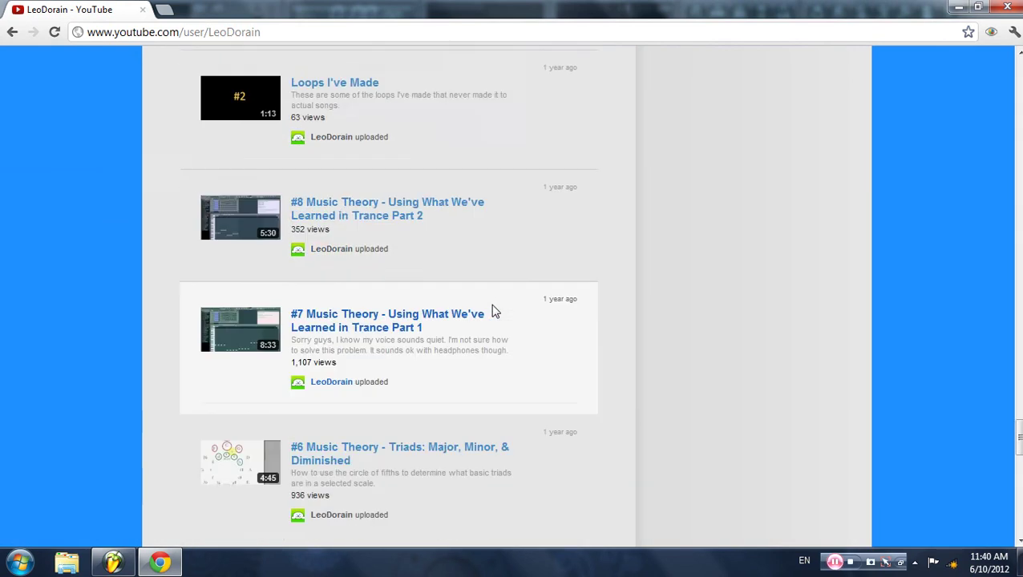
{"action": "scroll", "coordinate": [495, 288], "scroll_direction": "up", "scroll_amount": 20}
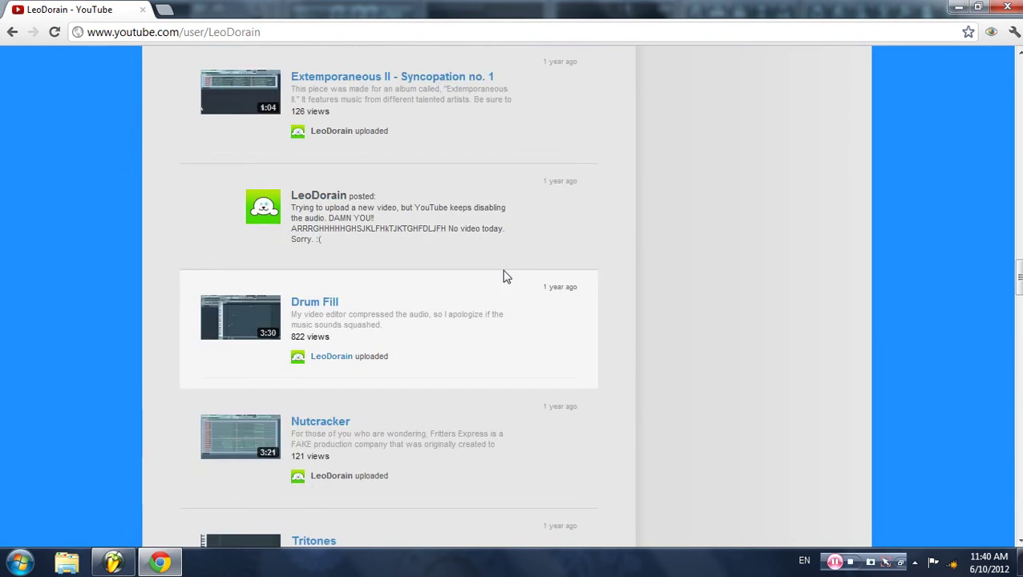
{"action": "scroll", "coordinate": [491, 281], "scroll_direction": "up", "scroll_amount": 15}
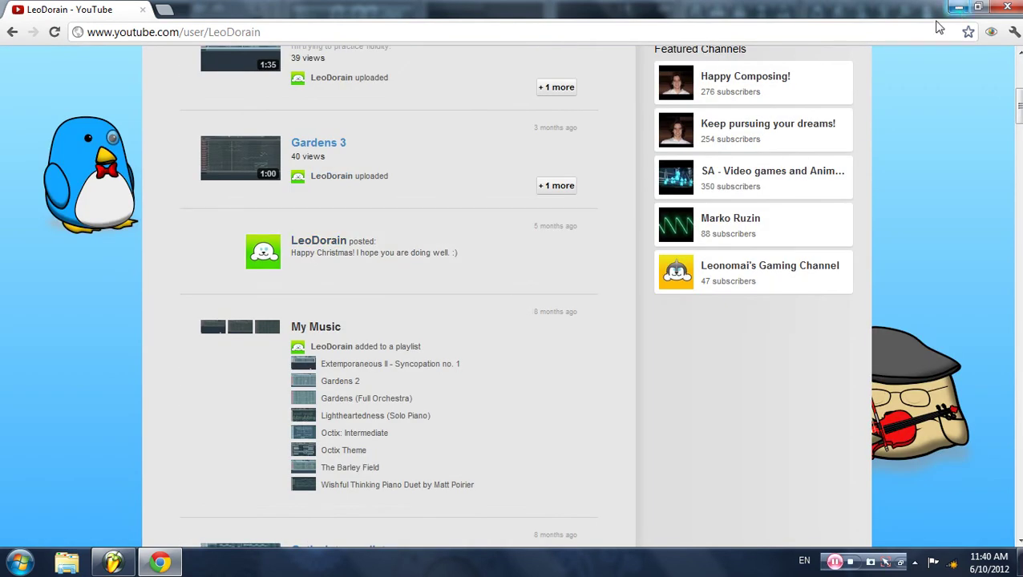
{"action": "scroll", "coordinate": [442, 192], "scroll_direction": "up", "scroll_amount": 5}
{"action": "left_click", "coordinate": [258, 88]}
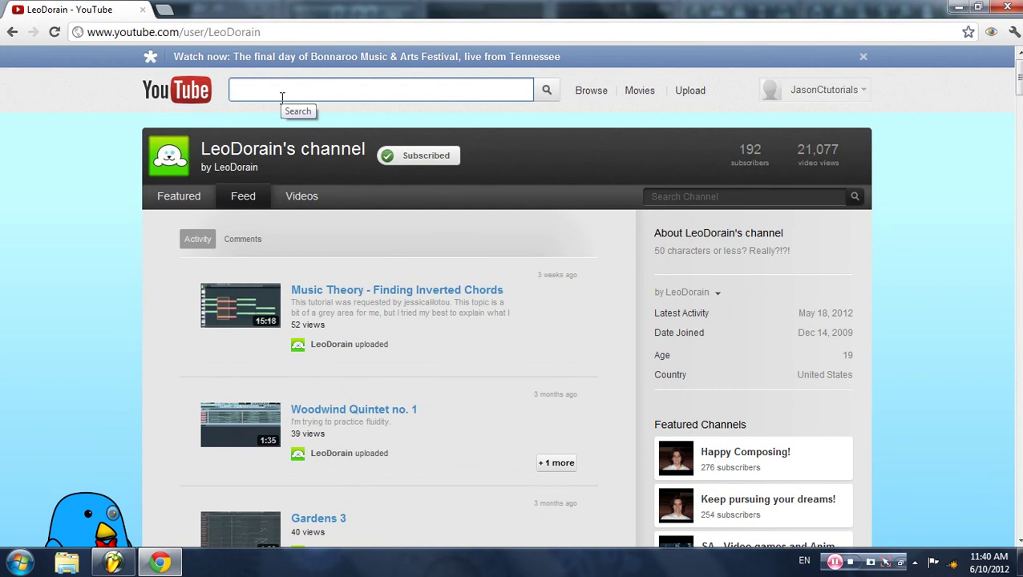
{"action": "type", "text": "xilent"}
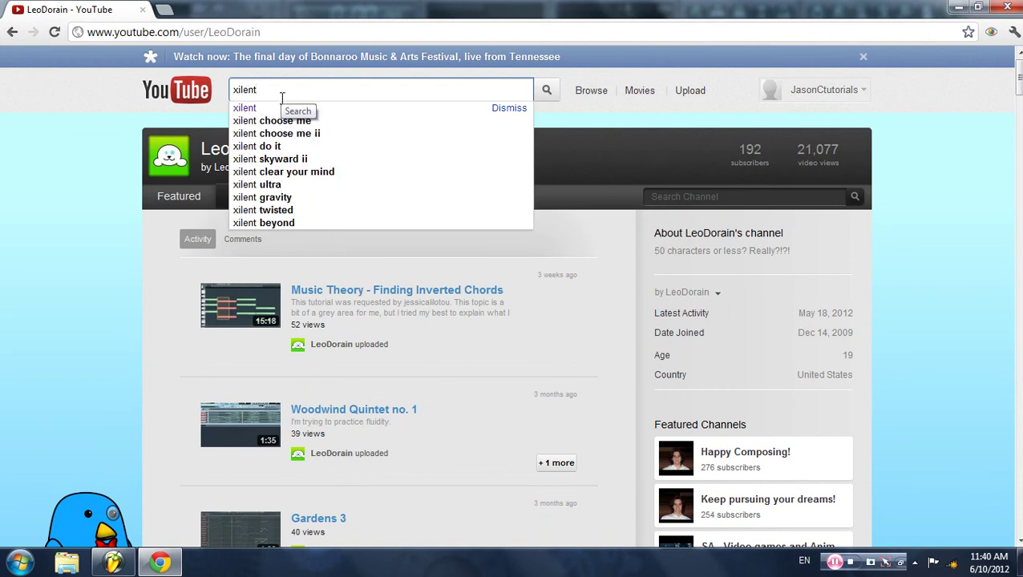
{"action": "key", "text": "BackSpace"}
{"action": "key", "text": "BackSpace"}
{"action": "key", "text": "BackSpace"}
{"action": "key", "text": "BackSpace"}
{"action": "key", "text": "BackSpace"}
{"action": "key", "text": "BackSpace"}
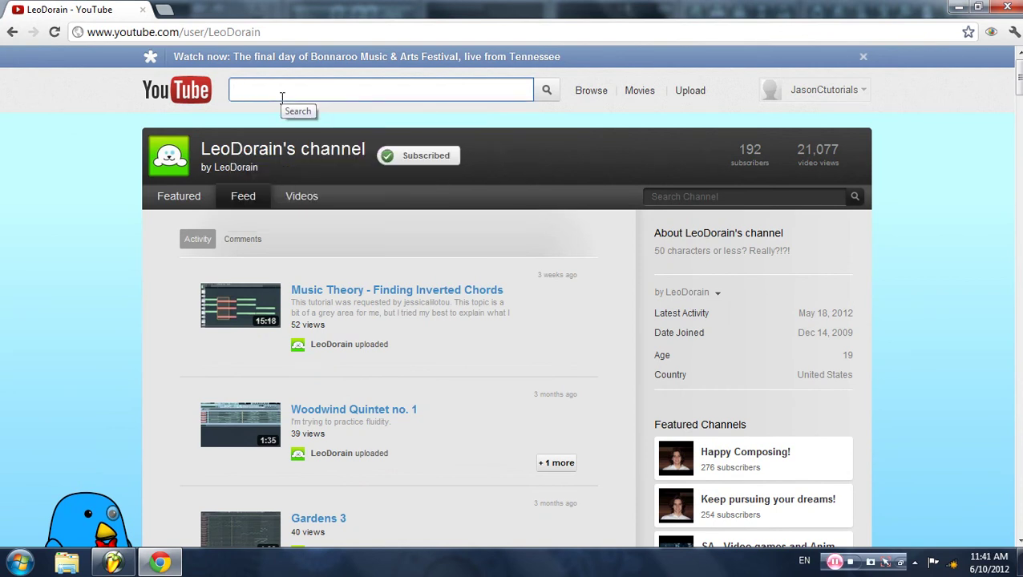
{"action": "type", "text": "skrillex"}
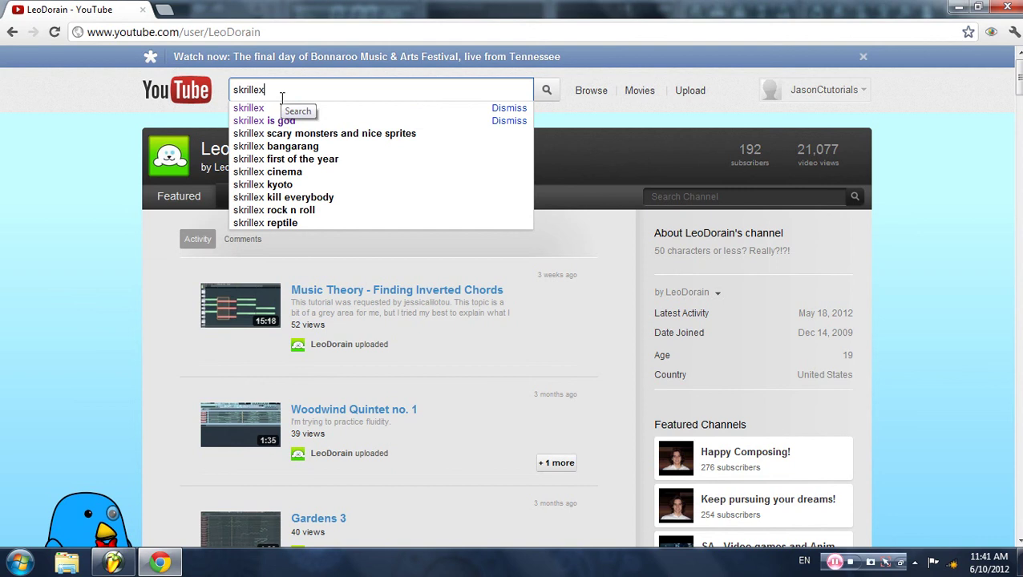
{"action": "key", "text": "BackSpace"}
{"action": "key", "text": "BackSpace"}
{"action": "key", "text": "BackSpace"}
{"action": "key", "text": "BackSpace"}
{"action": "key", "text": "BackSpace"}
{"action": "key", "text": "BackSpace"}
{"action": "key", "text": "BackSpace"}
{"action": "key", "text": "BackSpace"}
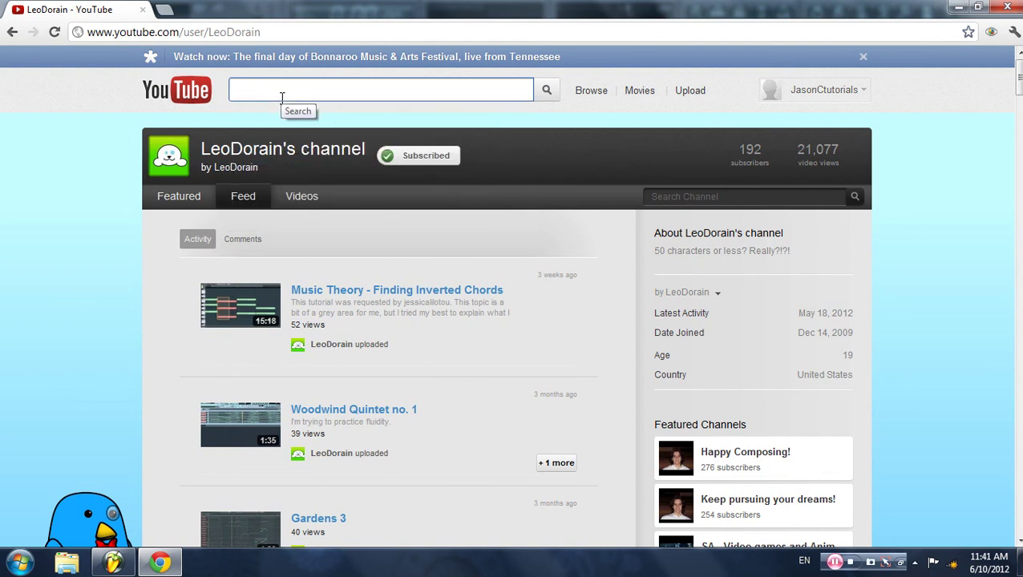
{"action": "type", "text": "xkore"}
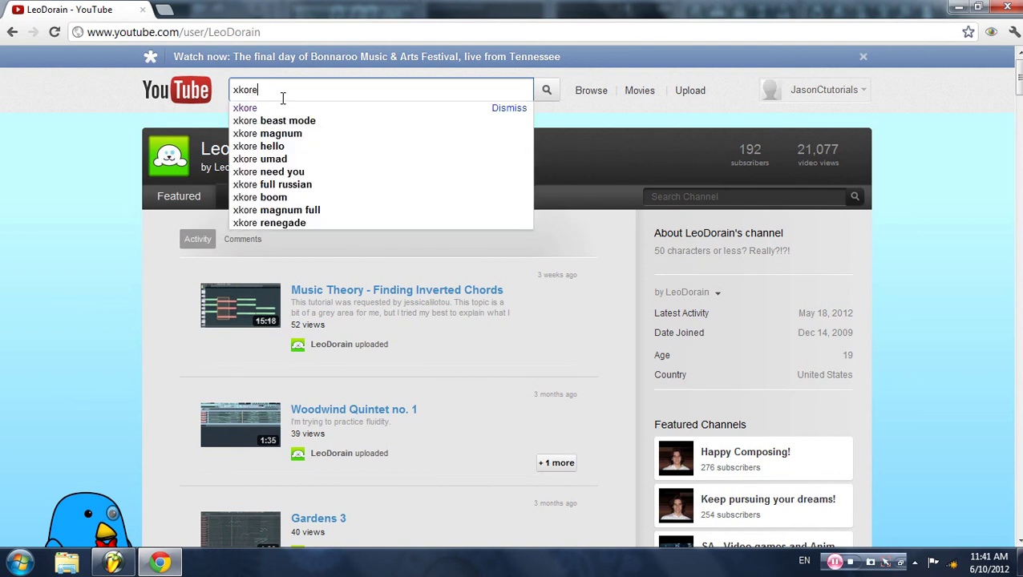
{"action": "key", "text": "BackSpace"}
{"action": "key", "text": "BackSpace"}
{"action": "key", "text": "BackSpace"}
{"action": "key", "text": "BackSpace"}
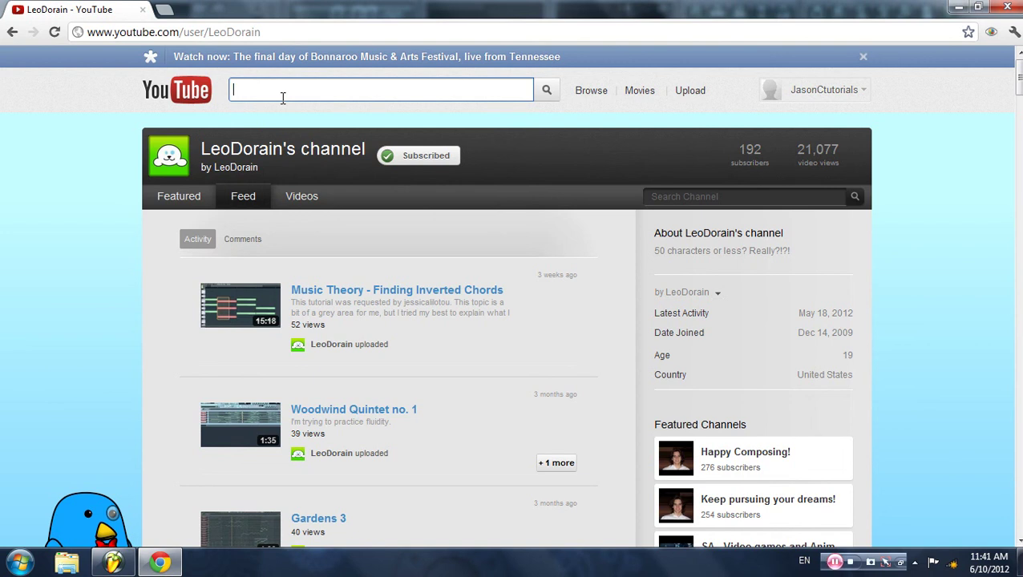
{"action": "left_click", "coordinate": [958, 7]}
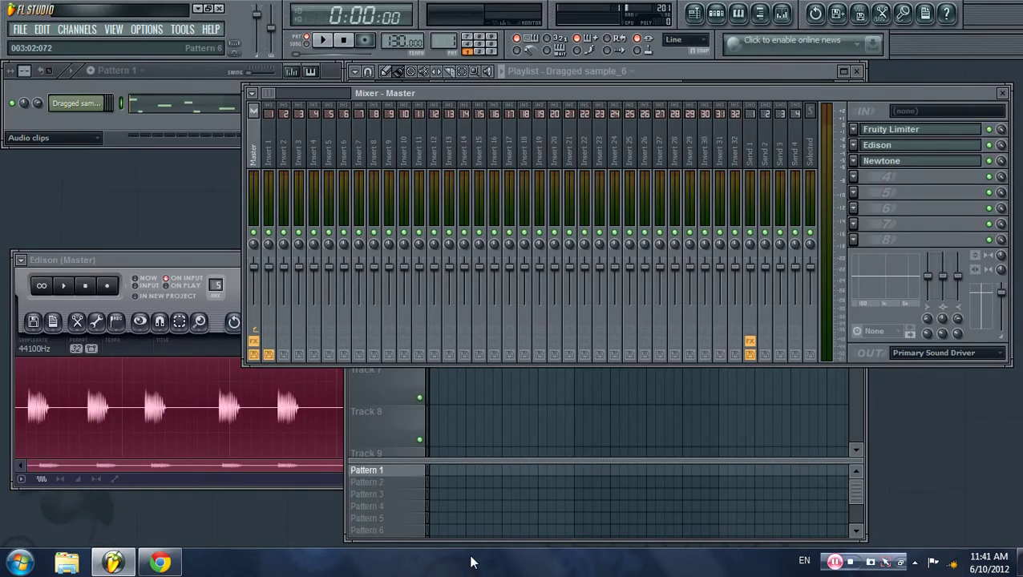
{"action": "left_click", "coordinate": [160, 564]}
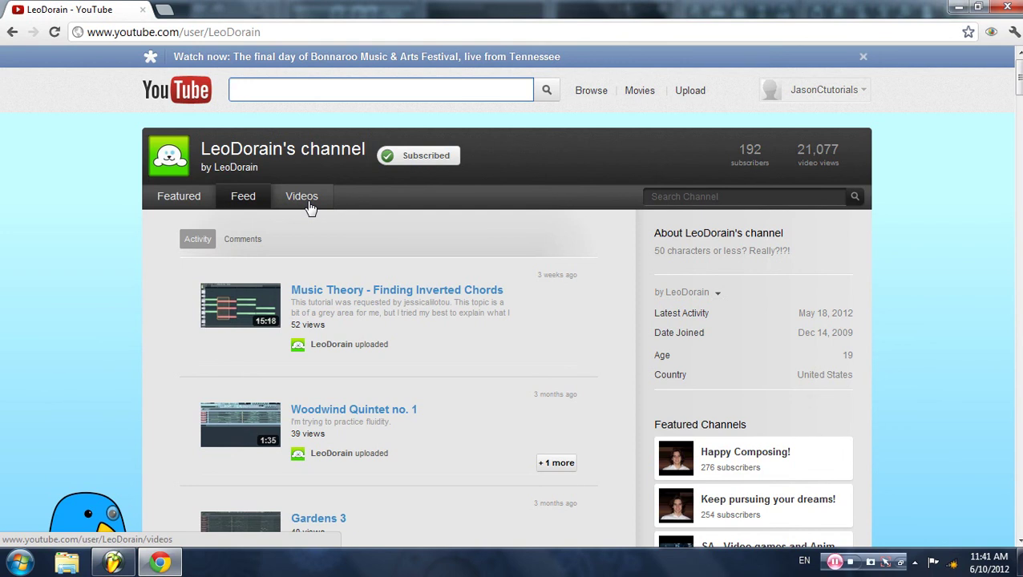
- Click the YouTube logo to go back to the home page
{"action": "scroll", "coordinate": [294, 305], "scroll_direction": "down", "scroll_amount": 2}
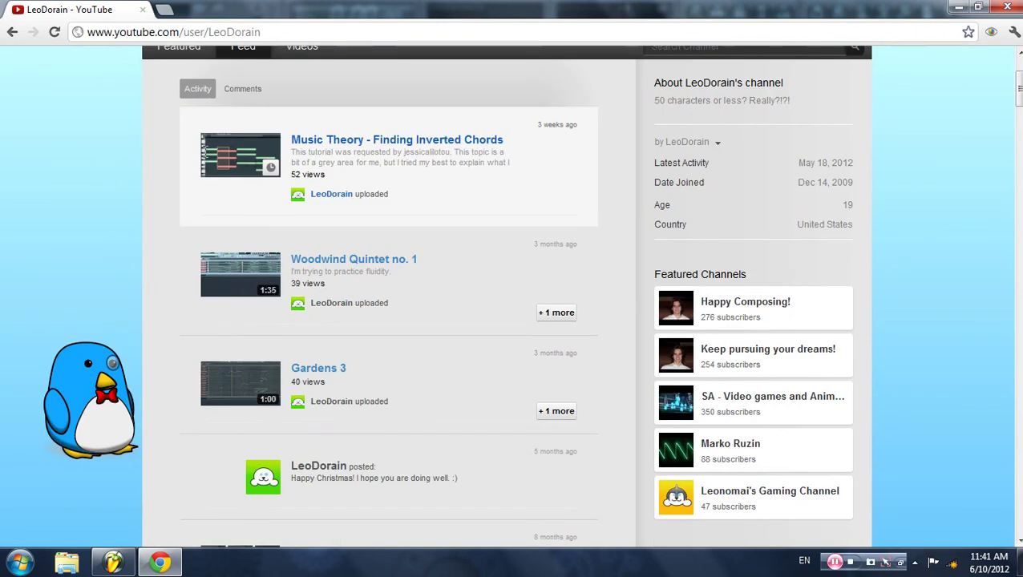
{"action": "scroll", "coordinate": [295, 266], "scroll_direction": "up", "scroll_amount": 2}
{"action": "scroll", "coordinate": [484, 269], "scroll_direction": "down", "scroll_amount": 4}
{"action": "scroll", "coordinate": [483, 268], "scroll_direction": "up", "scroll_amount": 4}
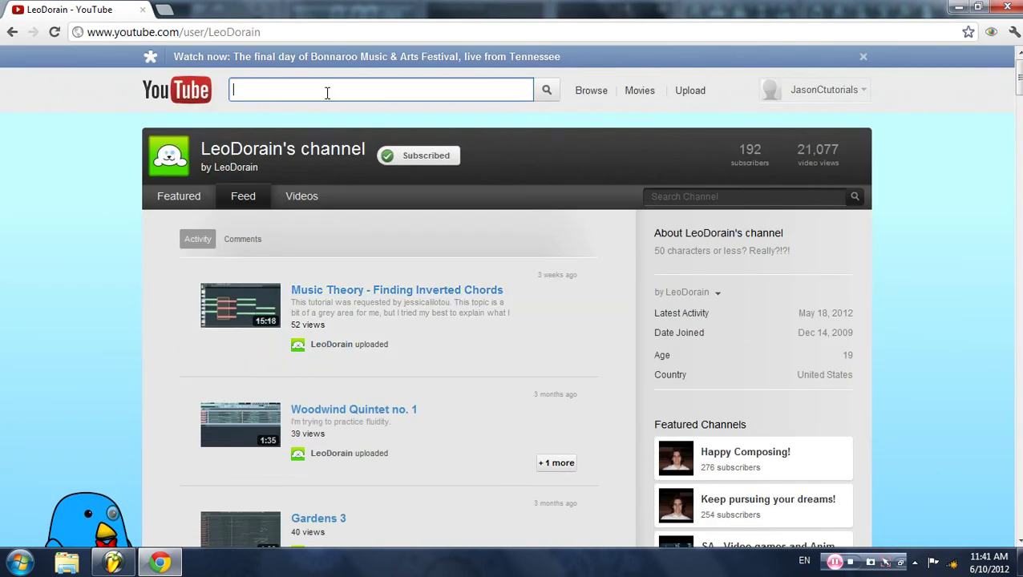
{"action": "left_click", "coordinate": [169, 100]}
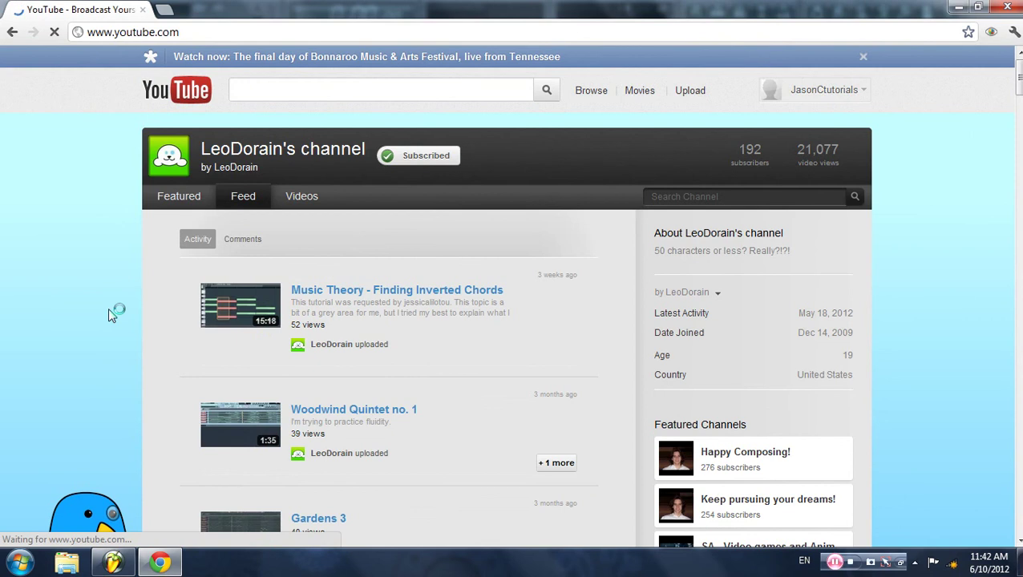
- Minimize Chrome and move FL Studio's Mixer window down and to the left
{"action": "scroll", "coordinate": [138, 282], "scroll_direction": "down", "scroll_amount": 1}
{"action": "scroll", "coordinate": [137, 282], "scroll_direction": "down", "scroll_amount": 6}
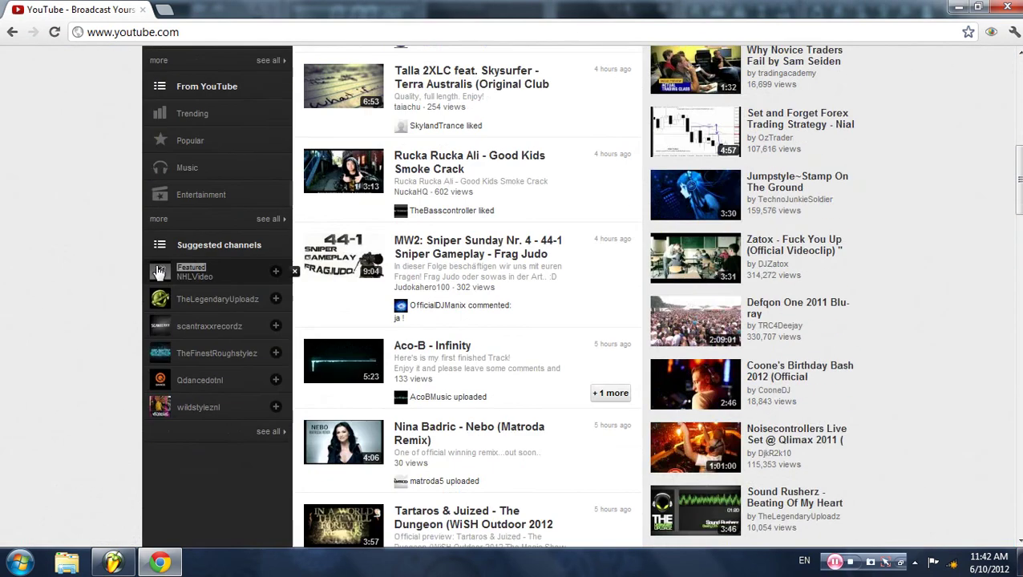
{"action": "scroll", "coordinate": [857, 227], "scroll_direction": "up", "scroll_amount": 6}
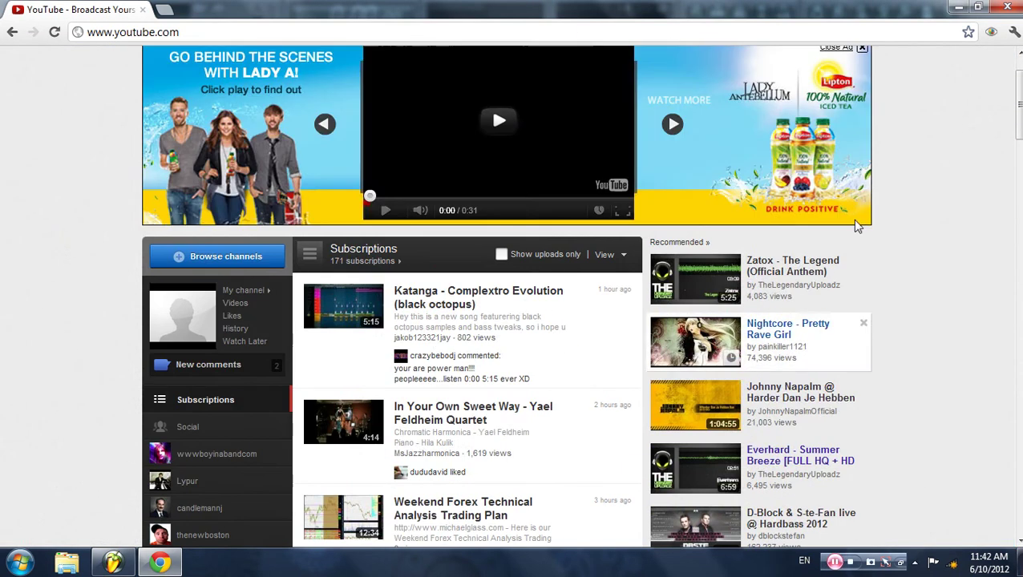
{"action": "left_click", "coordinate": [958, 7]}
{"action": "left_click_drag", "start_coordinate": [641, 100], "coordinate": [593, 144]}
- Move the Edison window to the top-left, leaving the Playlist at its restored size
{"action": "double_click", "coordinate": [717, 77]}
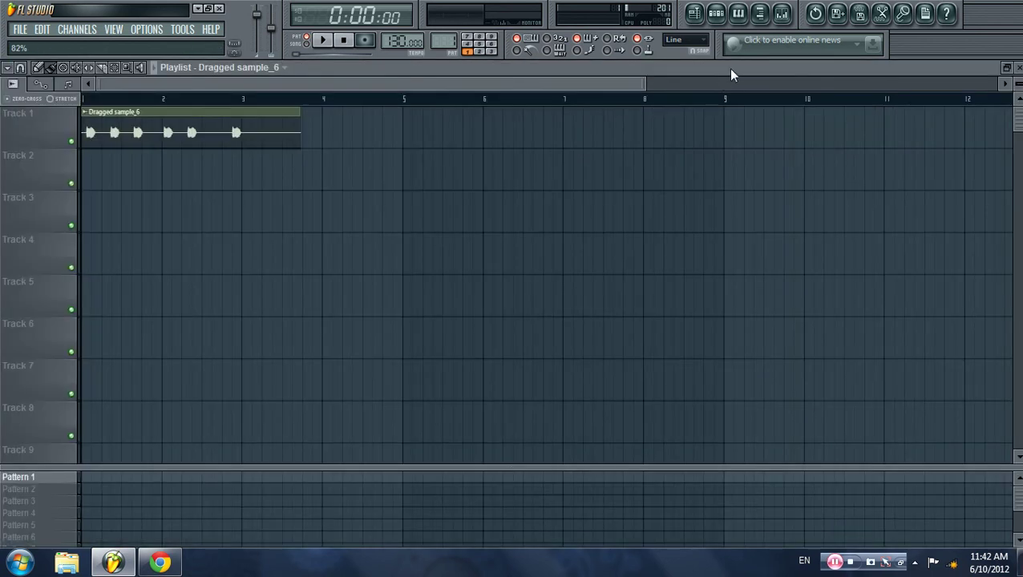
{"action": "double_click", "coordinate": [731, 70]}
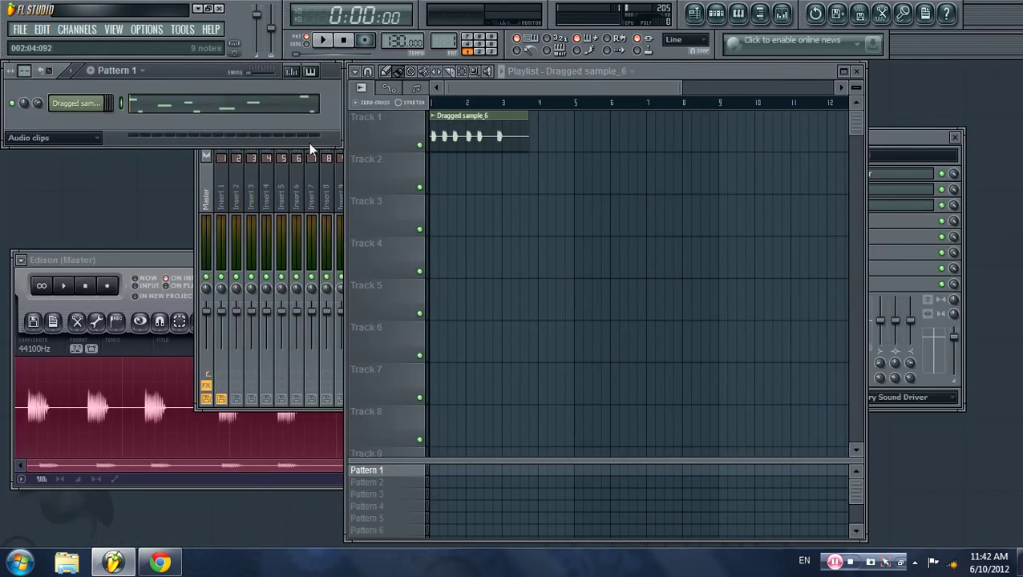
{"action": "left_click_drag", "start_coordinate": [149, 253], "coordinate": [143, 155]}
{"action": "double_click", "coordinate": [776, 77]}
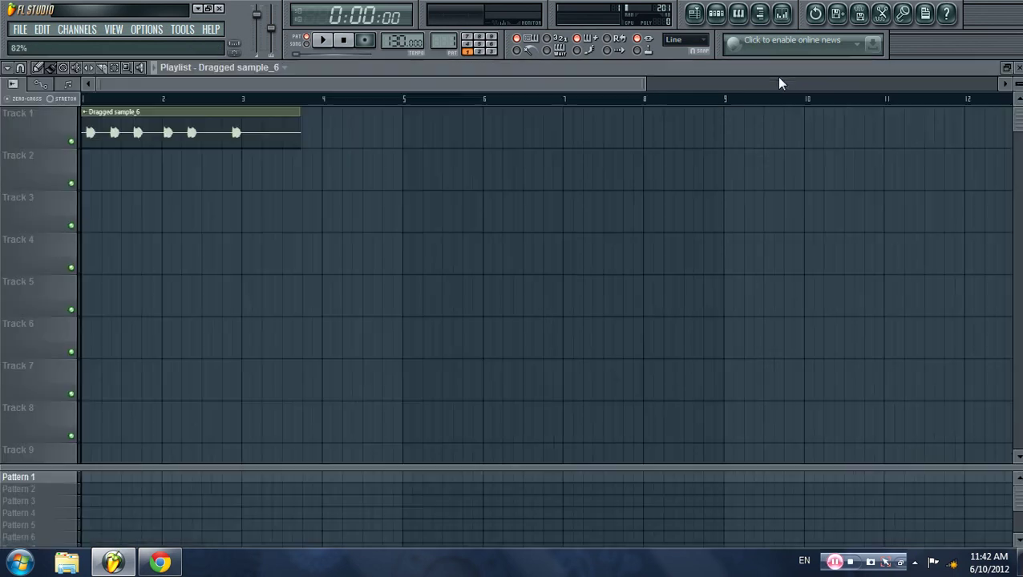
{"action": "double_click", "coordinate": [794, 80]}
- Reposition the Mixer toward the right, then switch to YouTube in Chrome
{"action": "left_click", "coordinate": [951, 175]}
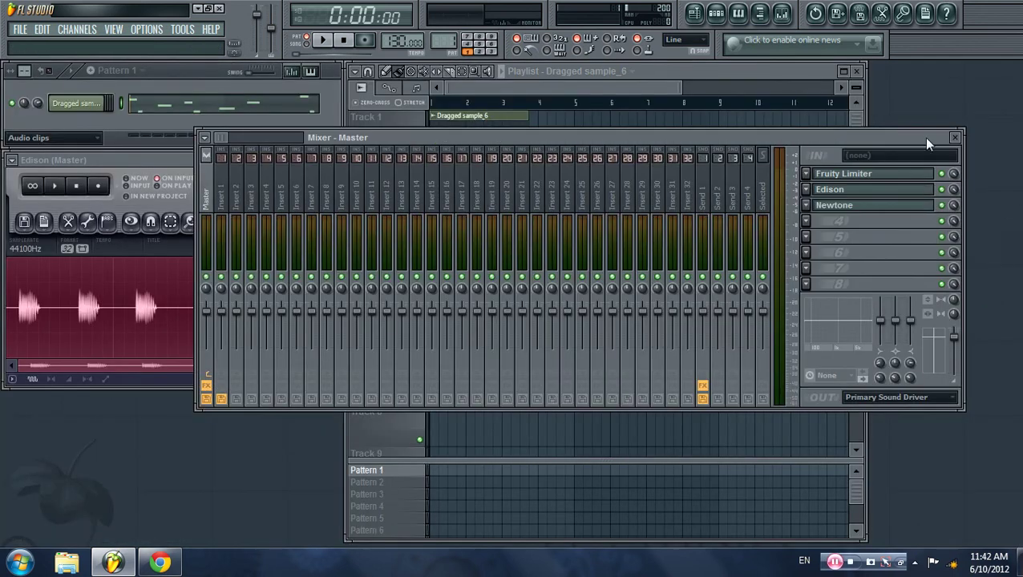
{"action": "left_click_drag", "start_coordinate": [573, 139], "coordinate": [504, 198]}
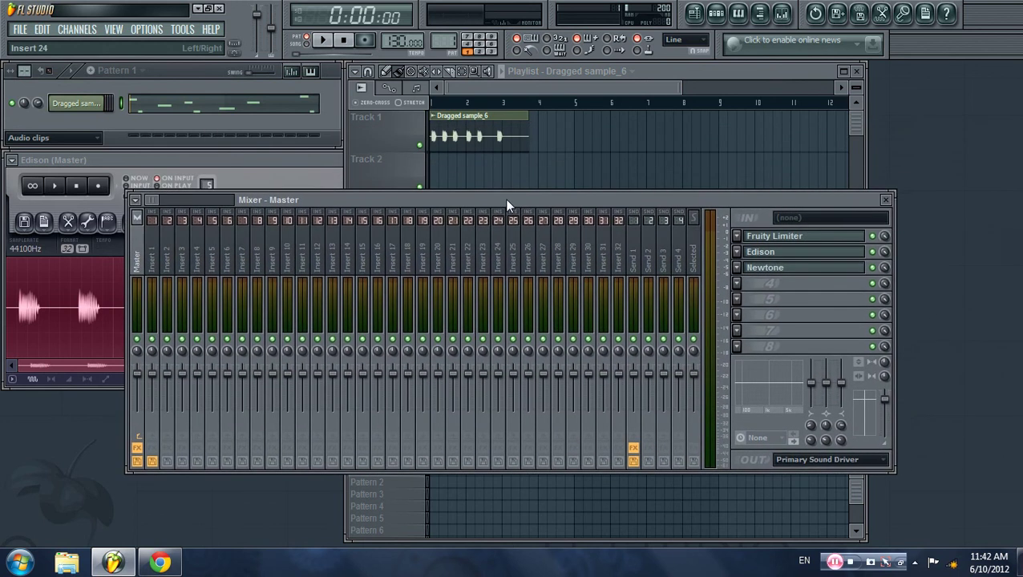
{"action": "left_click", "coordinate": [254, 164]}
{"action": "left_click", "coordinate": [597, 201]}
{"action": "key", "text": "F9"}
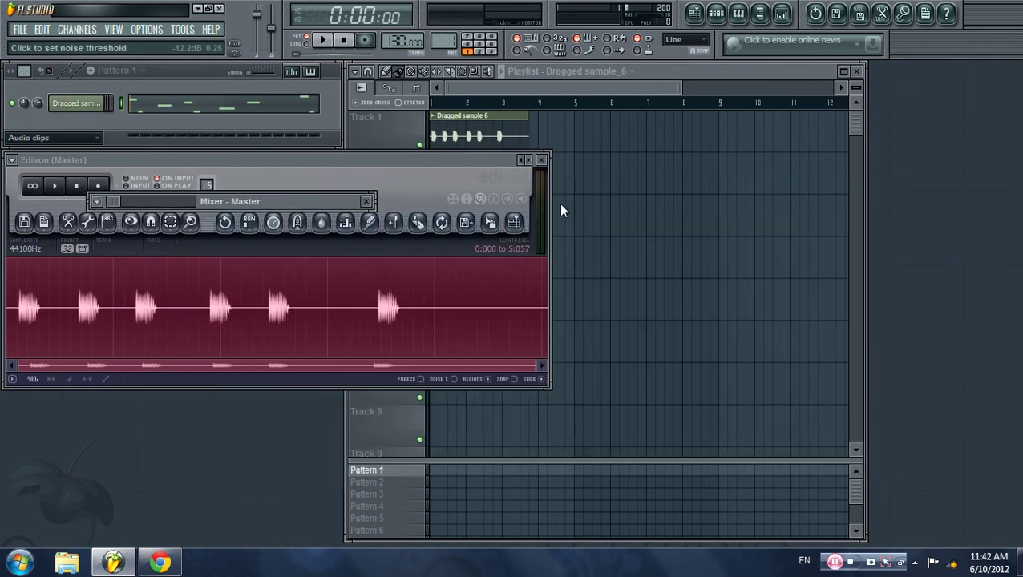
{"action": "key", "text": "F9"}
{"action": "left_click_drag", "start_coordinate": [295, 197], "coordinate": [446, 183]}
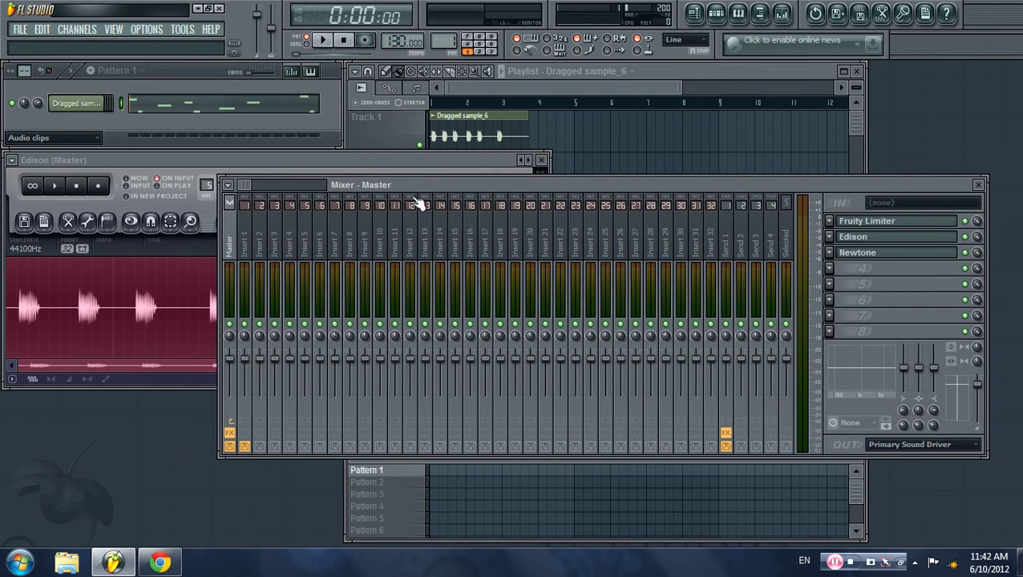
{"action": "left_click", "coordinate": [160, 563]}
- Open the YouTube inbox comments and expand then collapse the first reply
{"action": "scroll", "coordinate": [408, 379], "scroll_direction": "down", "scroll_amount": 2}
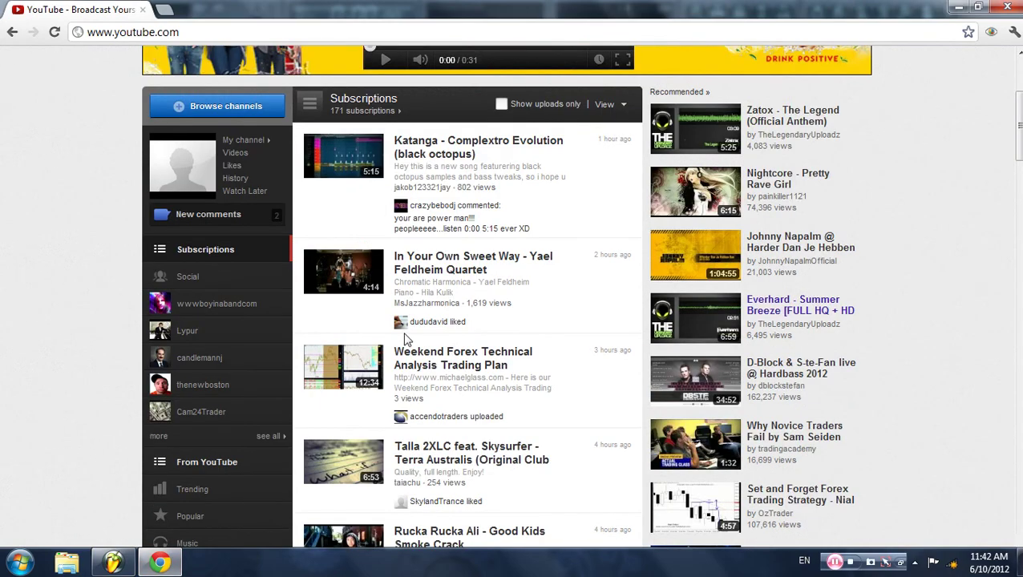
{"action": "left_click", "coordinate": [527, 262]}
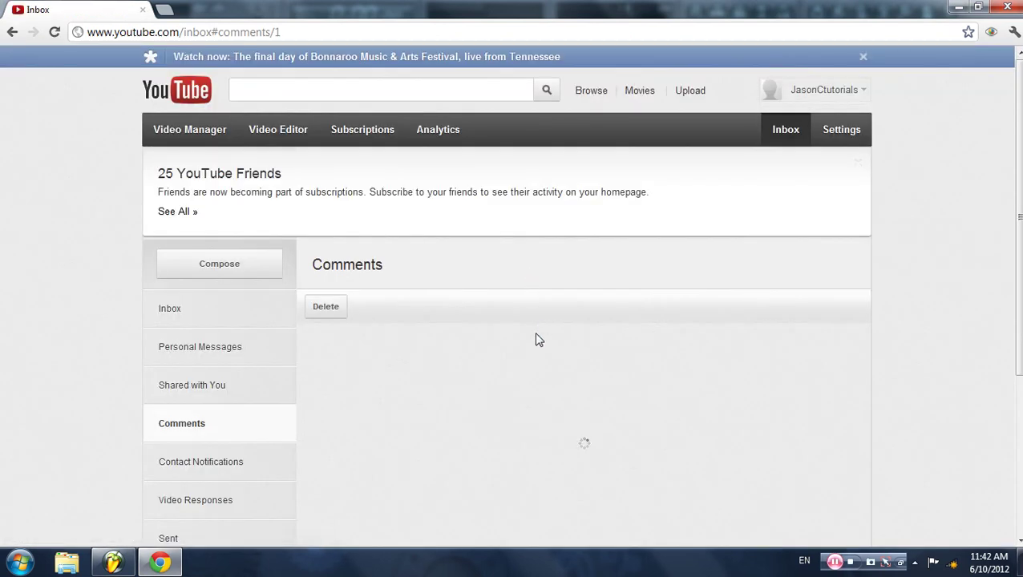
{"action": "left_click", "coordinate": [523, 362]}
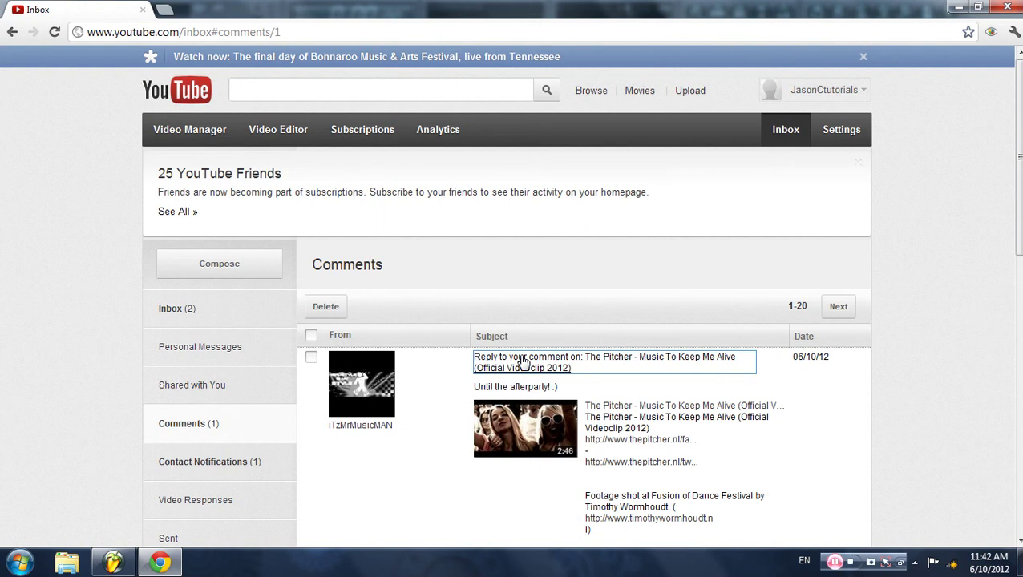
{"action": "left_click", "coordinate": [523, 363]}
{"action": "left_click", "coordinate": [522, 362]}
{"action": "left_click", "coordinate": [523, 363]}
- Read the Weekly Watchlist reply, open the Inbox message list, then minimize Chrome
{"action": "left_click", "coordinate": [241, 426]}
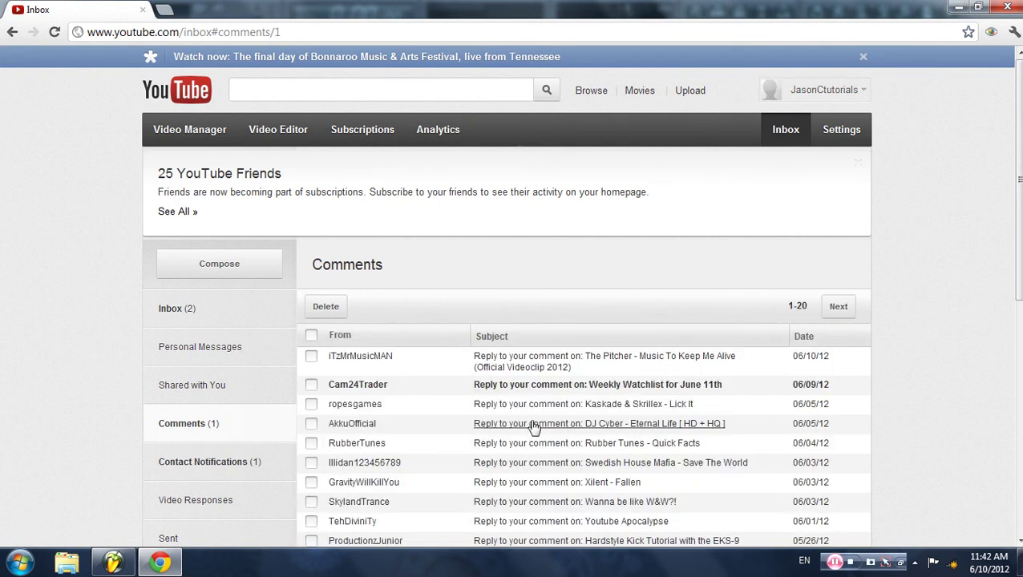
{"action": "left_click", "coordinate": [554, 387]}
{"action": "left_click", "coordinate": [560, 389]}
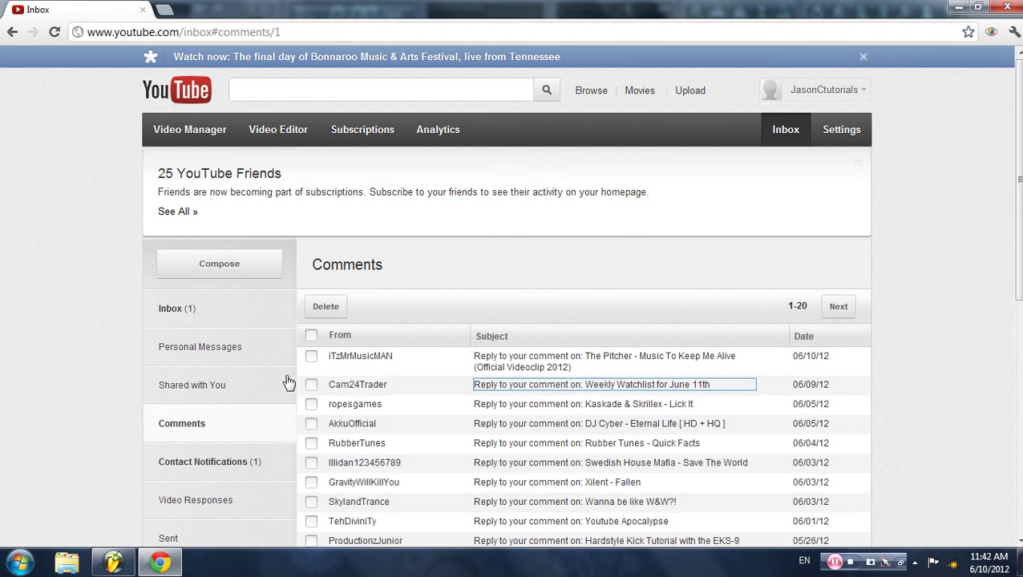
{"action": "left_click", "coordinate": [170, 308]}
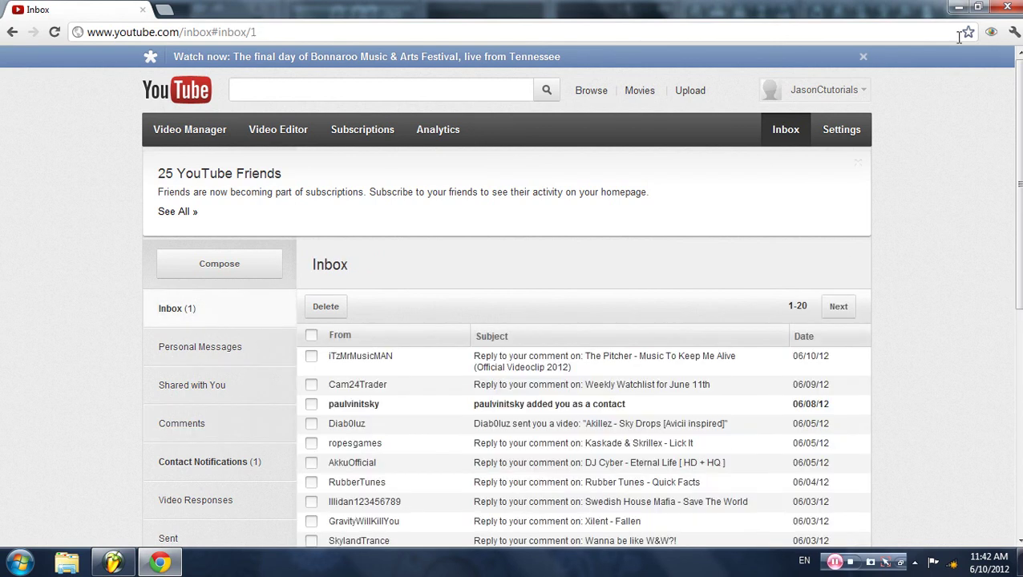
{"action": "left_click", "coordinate": [959, 8]}
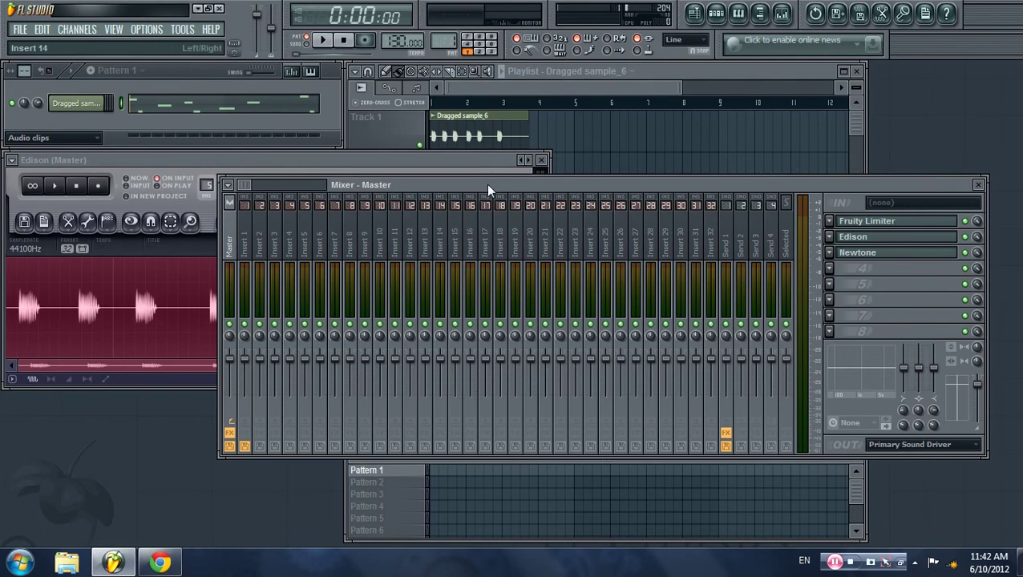
- Close the Edison window and shift the Mixer left to uncover the Playlist
{"action": "left_click_drag", "start_coordinate": [485, 184], "coordinate": [447, 252]}
{"action": "left_click_drag", "start_coordinate": [443, 164], "coordinate": [690, 152]}
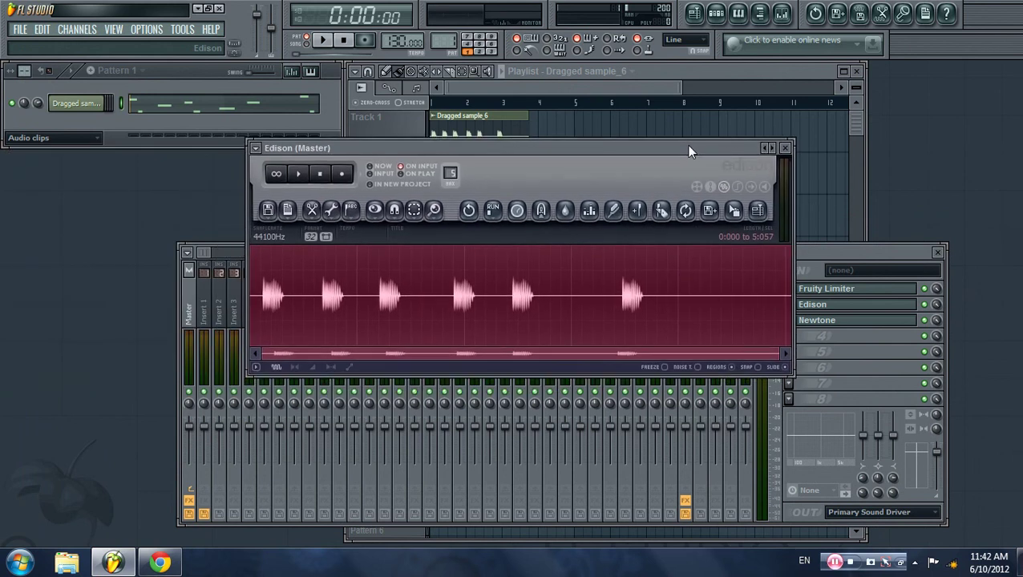
{"action": "left_click", "coordinate": [159, 563]}
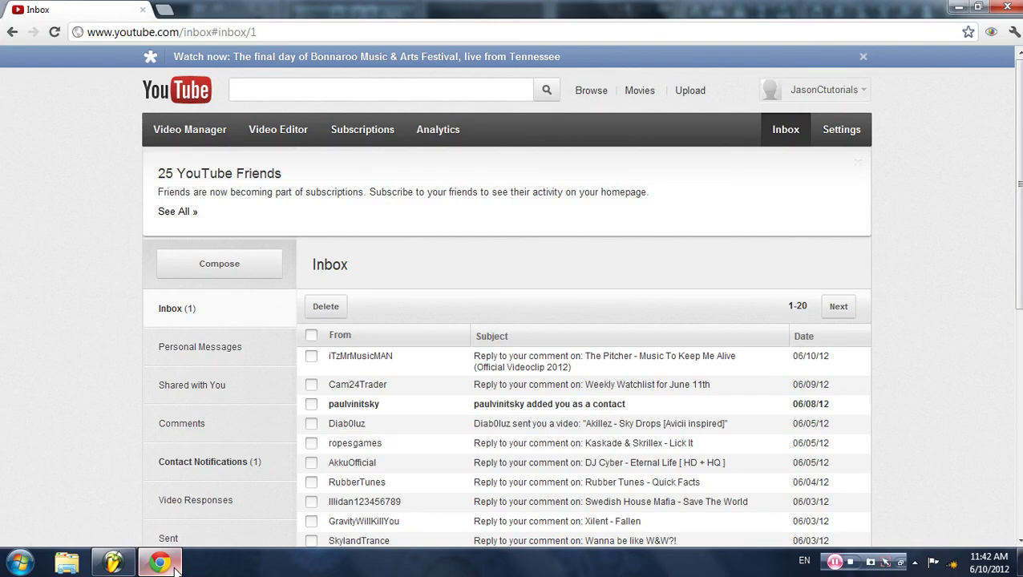
{"action": "left_click", "coordinate": [959, 7]}
{"action": "left_click_drag", "start_coordinate": [727, 153], "coordinate": [580, 153]}
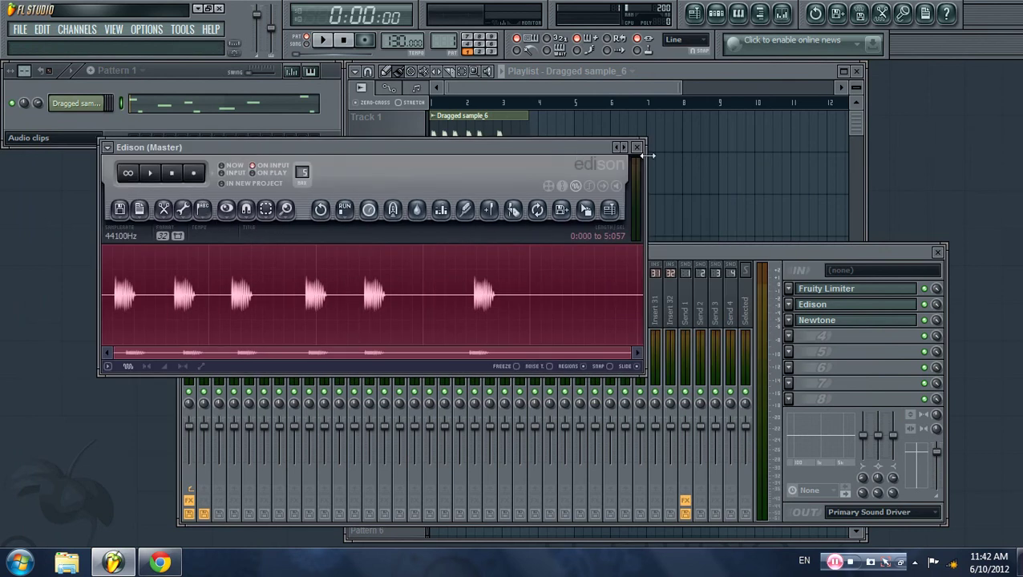
{"action": "left_click", "coordinate": [638, 148]}
{"action": "left_click_drag", "start_coordinate": [773, 271], "coordinate": [646, 251]}
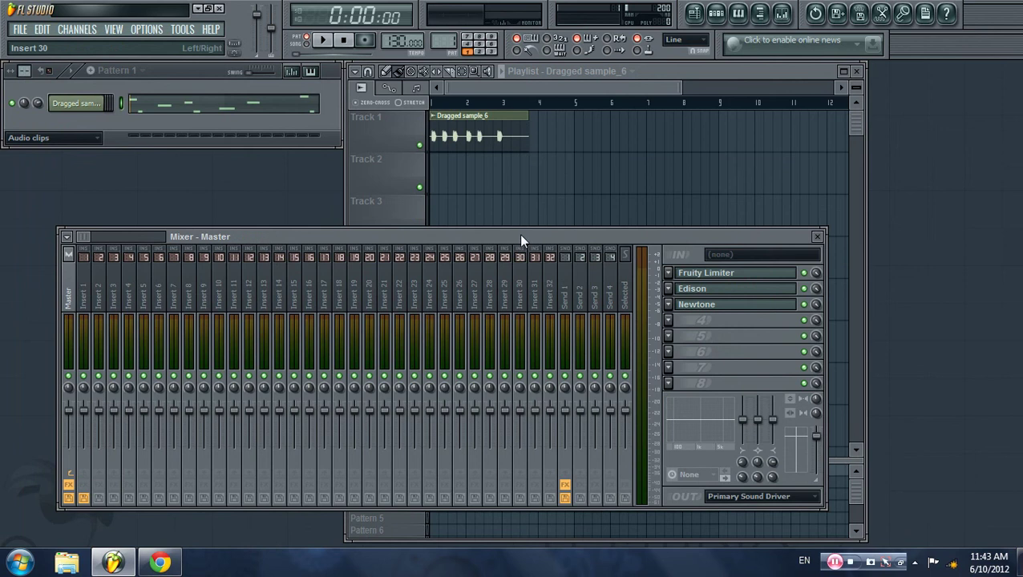
- Reposition the Playlist window and maximize it to fill the screen
{"action": "left_click_drag", "start_coordinate": [520, 236], "coordinate": [527, 167]}
{"action": "left_click_drag", "start_coordinate": [586, 91], "coordinate": [824, 77]}
{"action": "left_click", "coordinate": [842, 71]}
{"action": "left_click", "coordinate": [842, 70]}
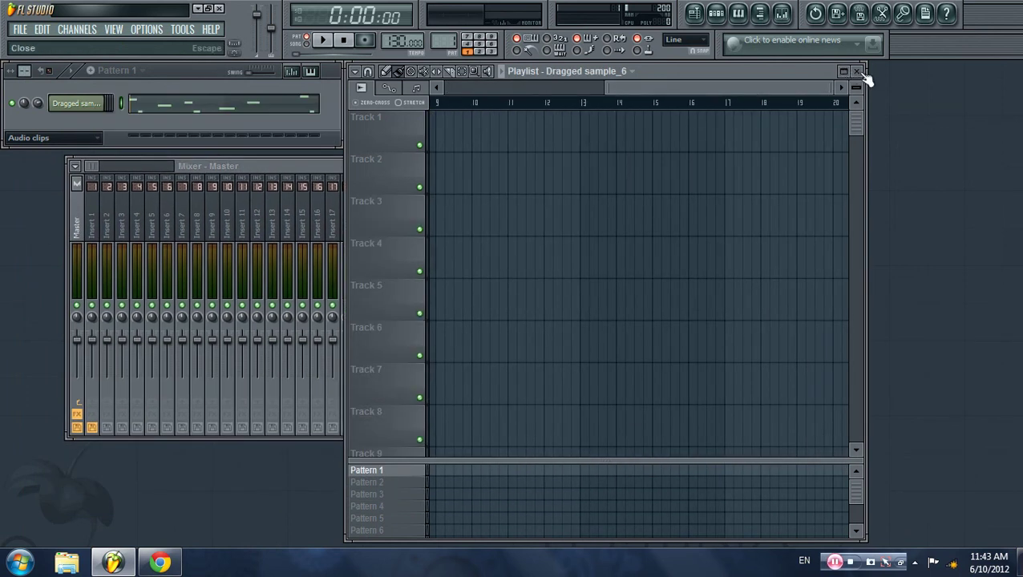
{"action": "left_click", "coordinate": [843, 70]}
{"action": "left_click", "coordinate": [1006, 72]}
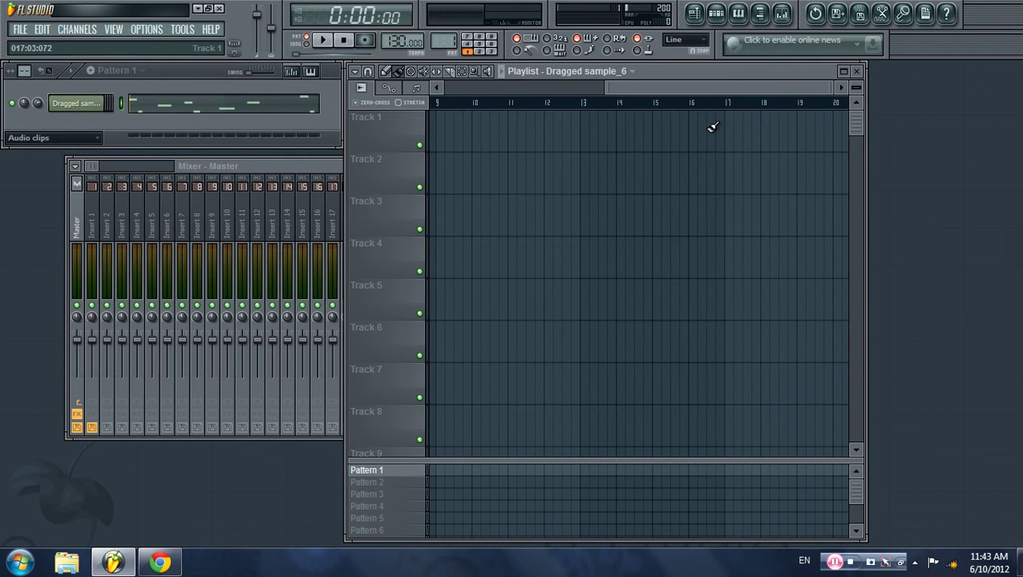
{"action": "left_click_drag", "start_coordinate": [661, 83], "coordinate": [470, 81]}
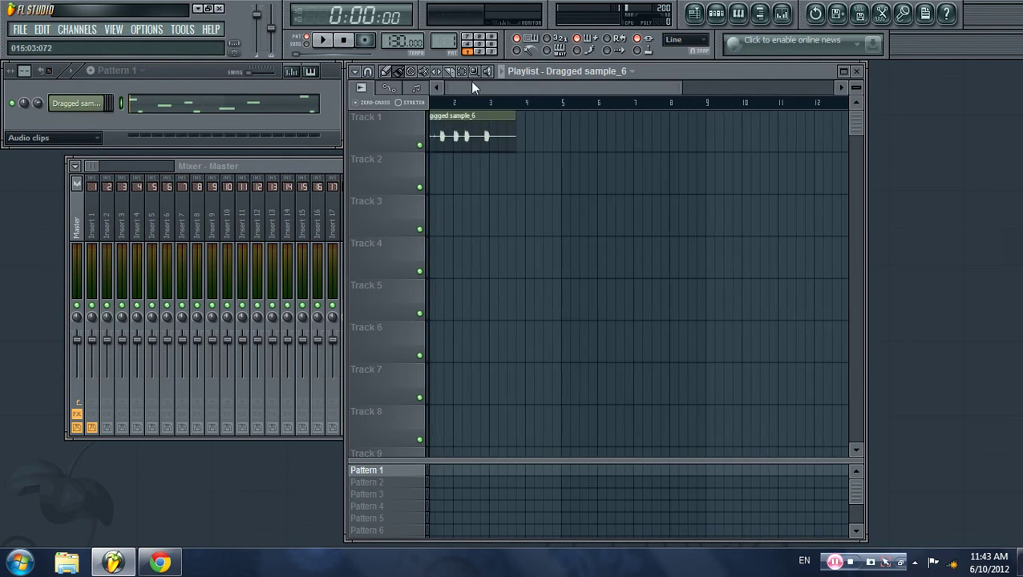
{"action": "left_click", "coordinate": [849, 72]}
- Switch back to the YouTube Inbox message list in Chrome
{"action": "left_click", "coordinate": [159, 563]}
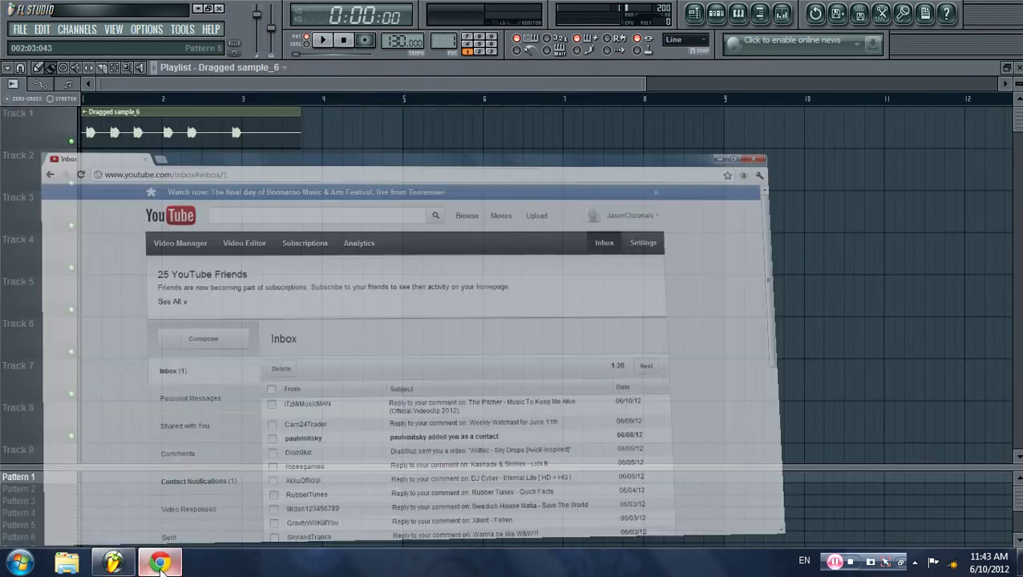
{"action": "scroll", "coordinate": [297, 280], "scroll_direction": "down", "scroll_amount": 7}
{"action": "scroll", "coordinate": [297, 281], "scroll_direction": "up", "scroll_amount": 7}
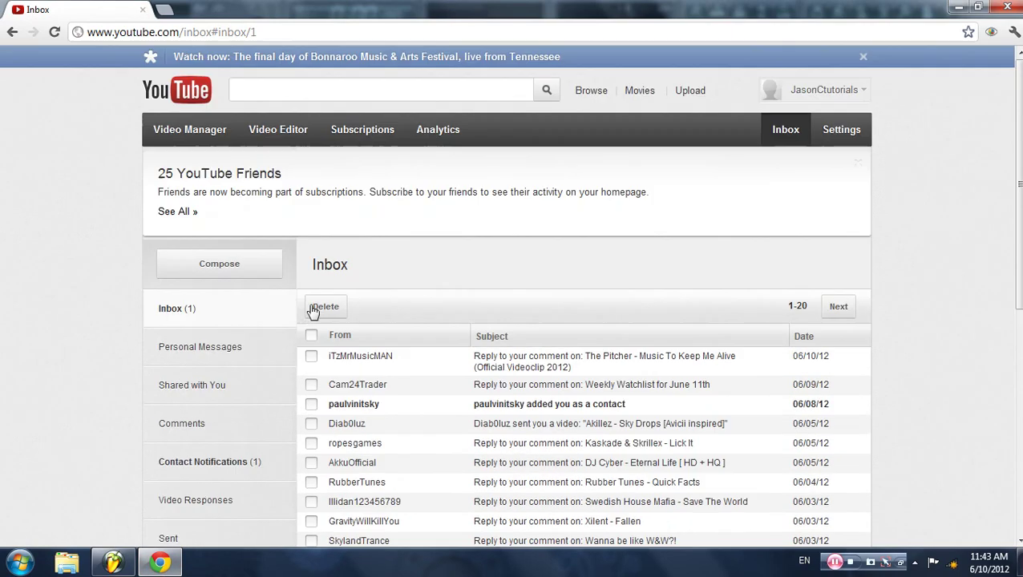